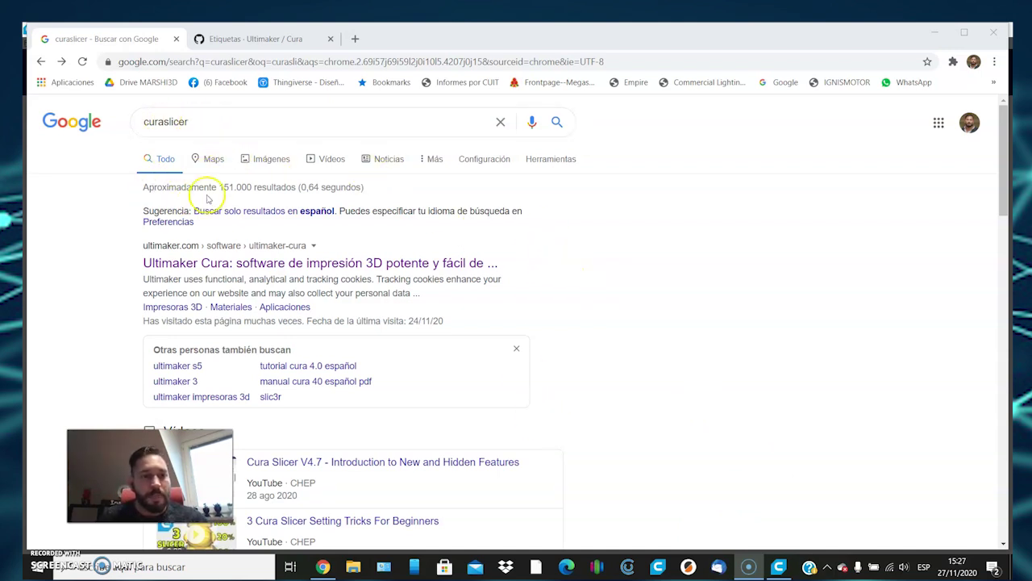
Open the official Ultimaker Cura page and browse its list of older versions.
left_click(241, 264)
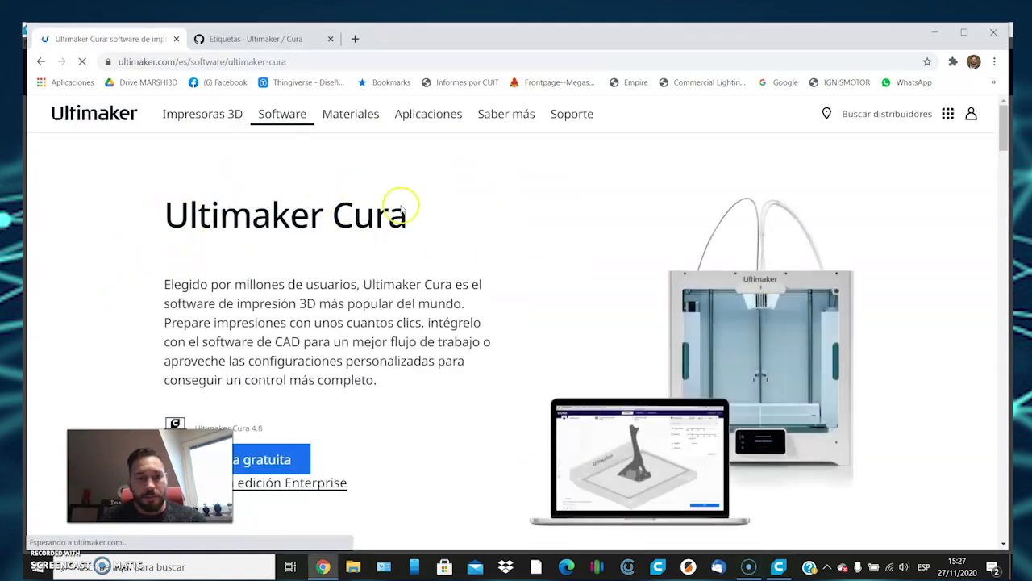
scroll(439, 263, "down", 3)
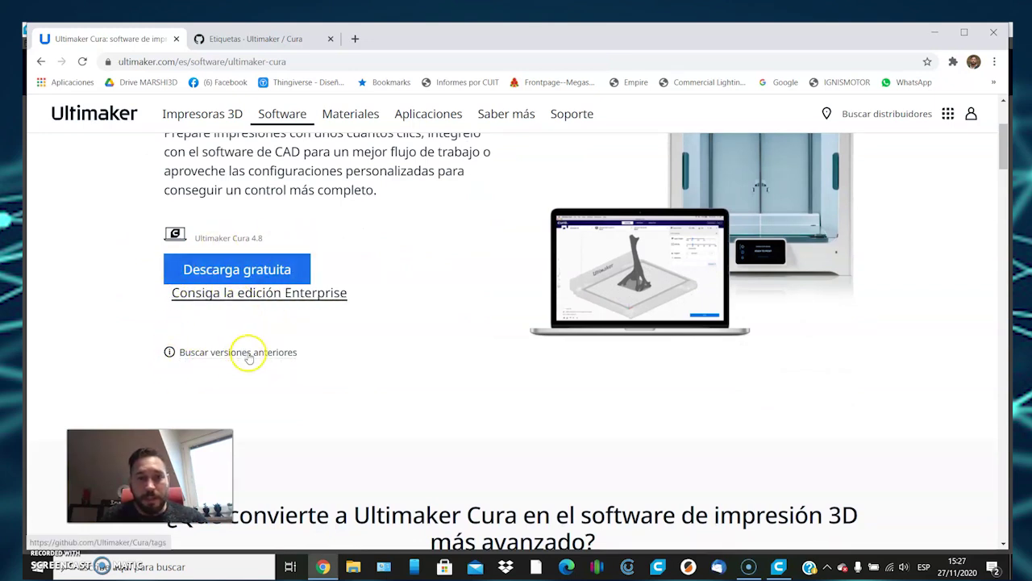
left_click(224, 358)
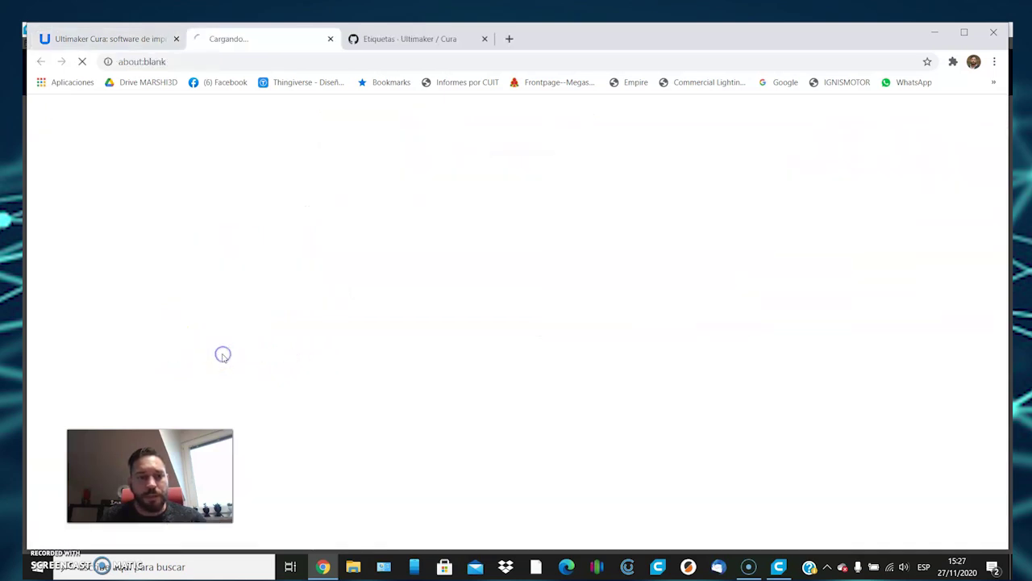
scroll(434, 287, "down", 3)
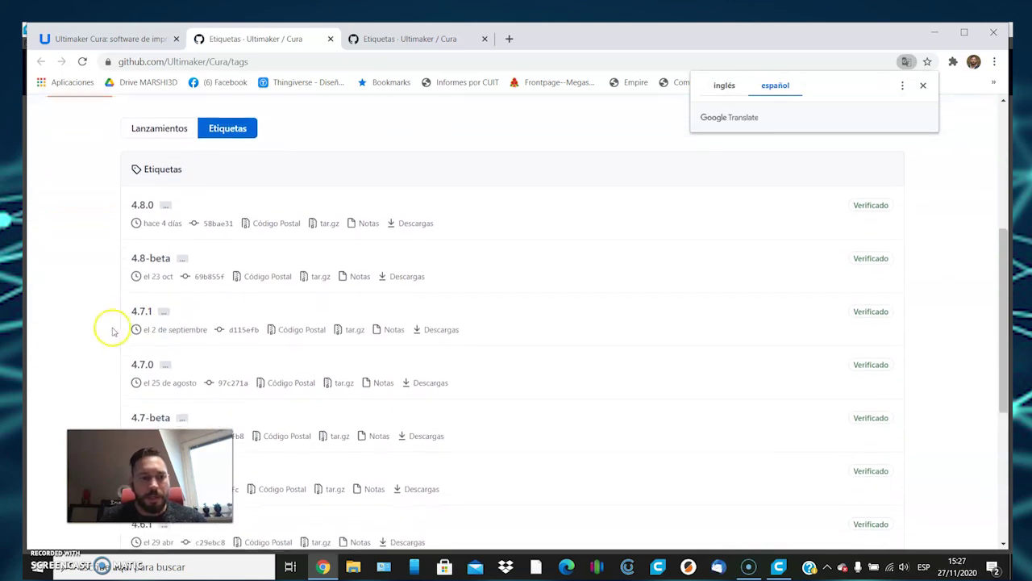
Launch Ultimaker Cura 4.7 from Windows search, then close the GitHub tabs and Chrome.
left_click(121, 567)
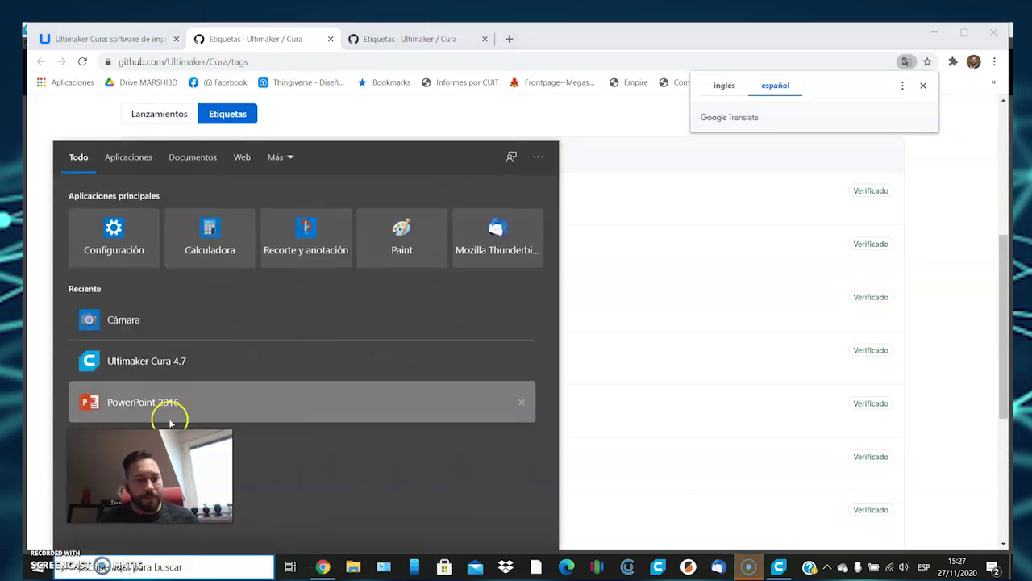
left_click(180, 362)
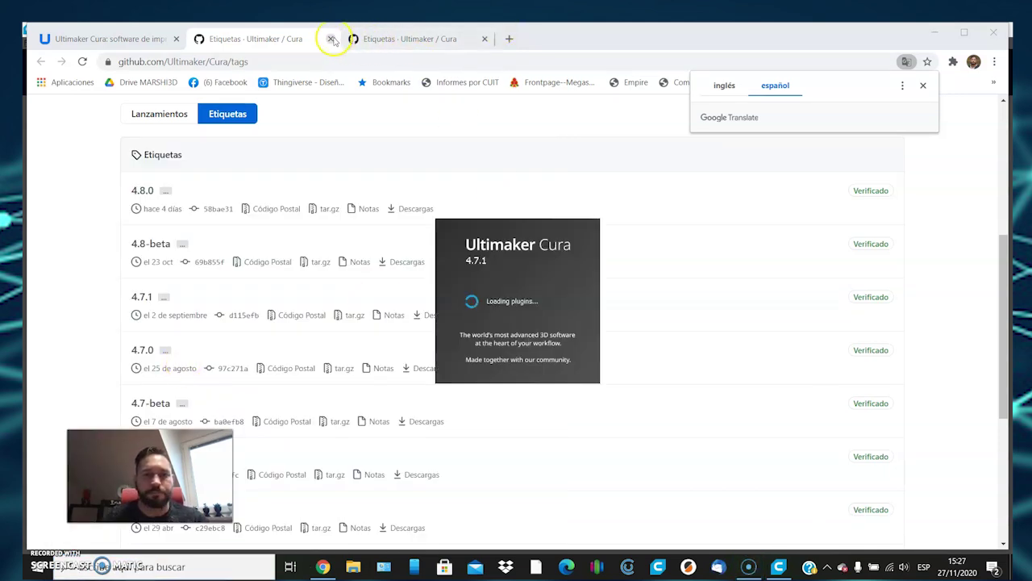
left_click(482, 39)
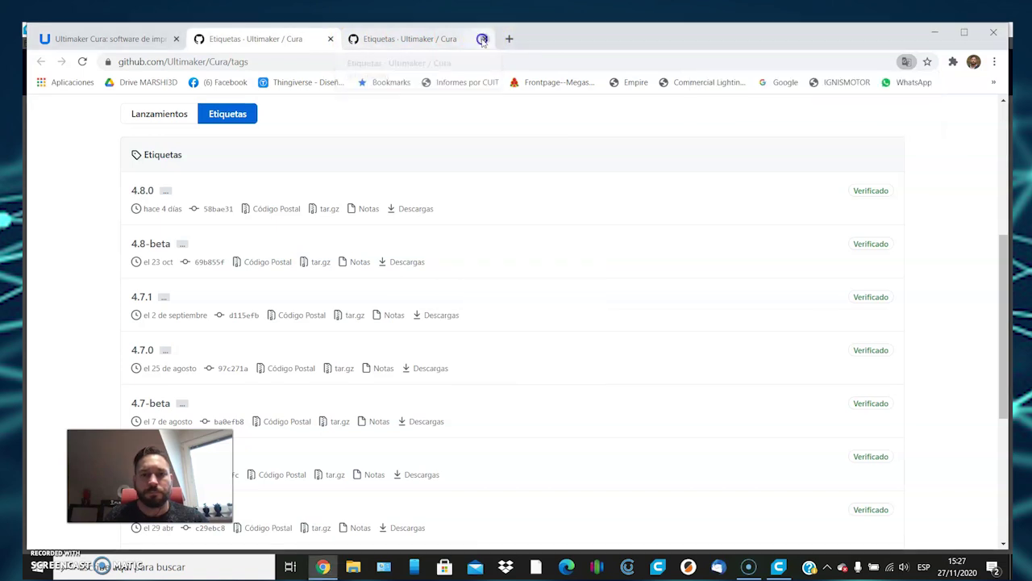
left_click(482, 39)
left_click(330, 38)
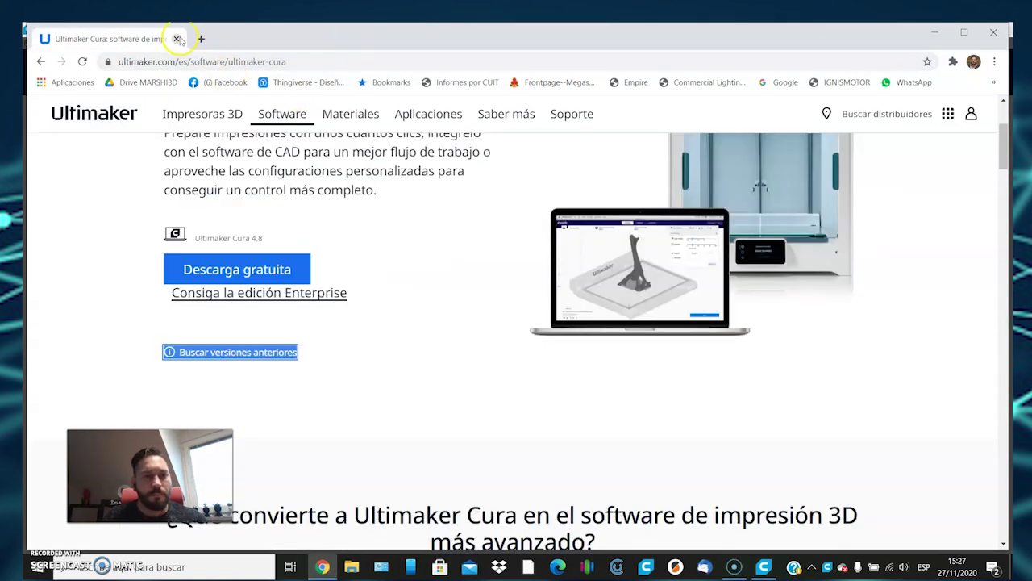
left_click(993, 33)
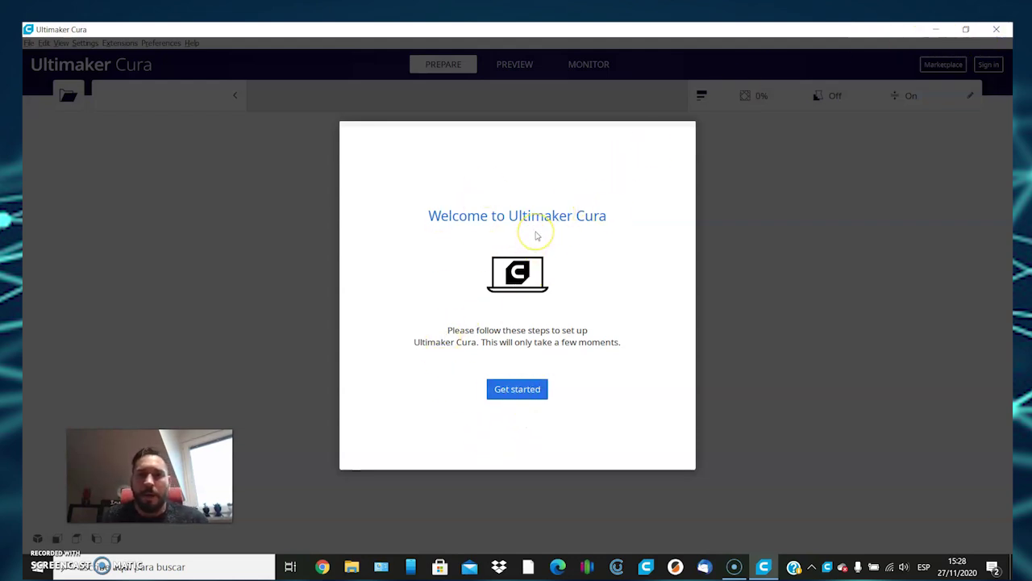
Accept Cura's user agreement, pass the What's new and data-collection pages, and skip account sign-in.
left_click(515, 388)
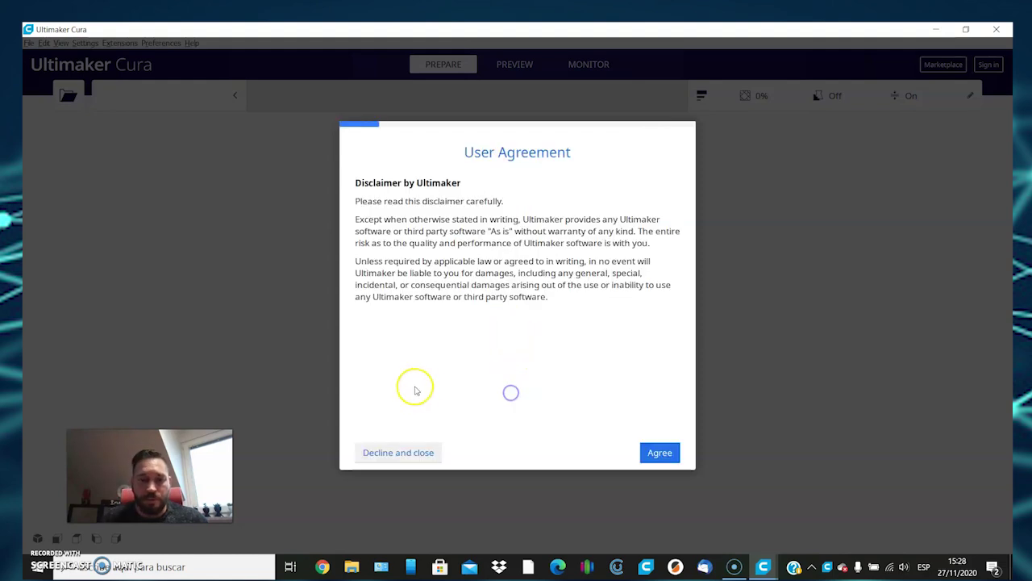
left_click(661, 452)
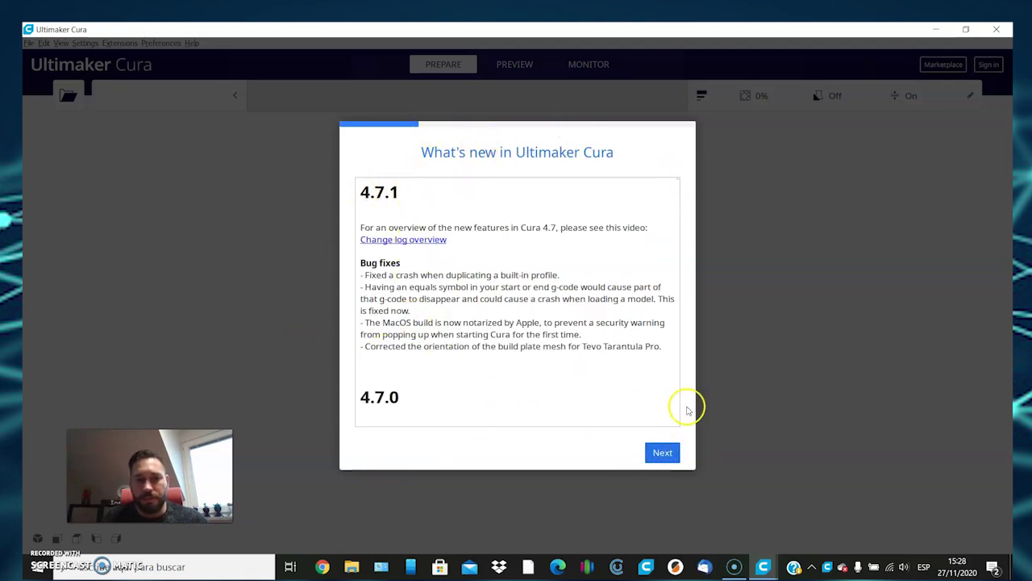
left_click(662, 452)
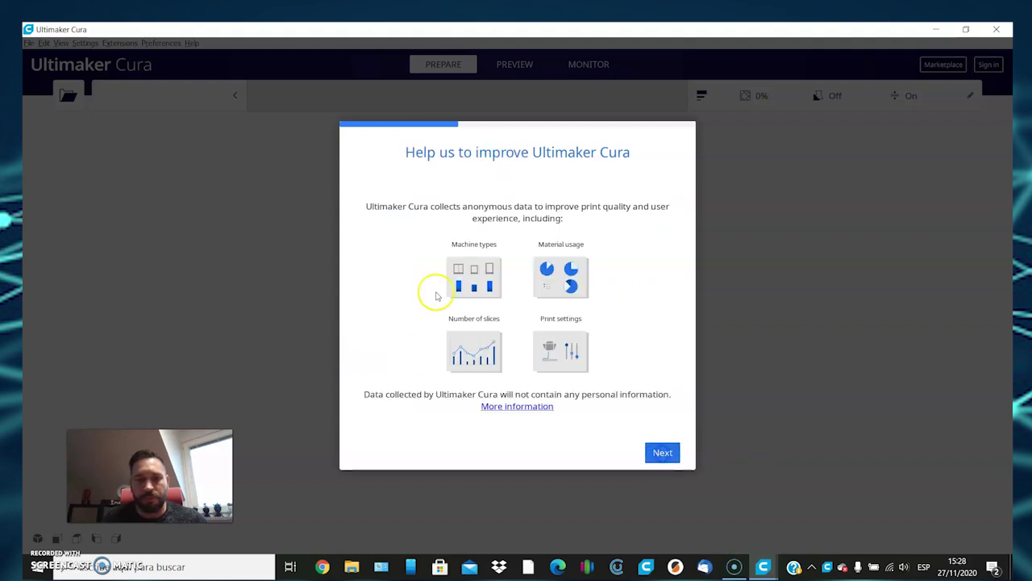
left_click(662, 452)
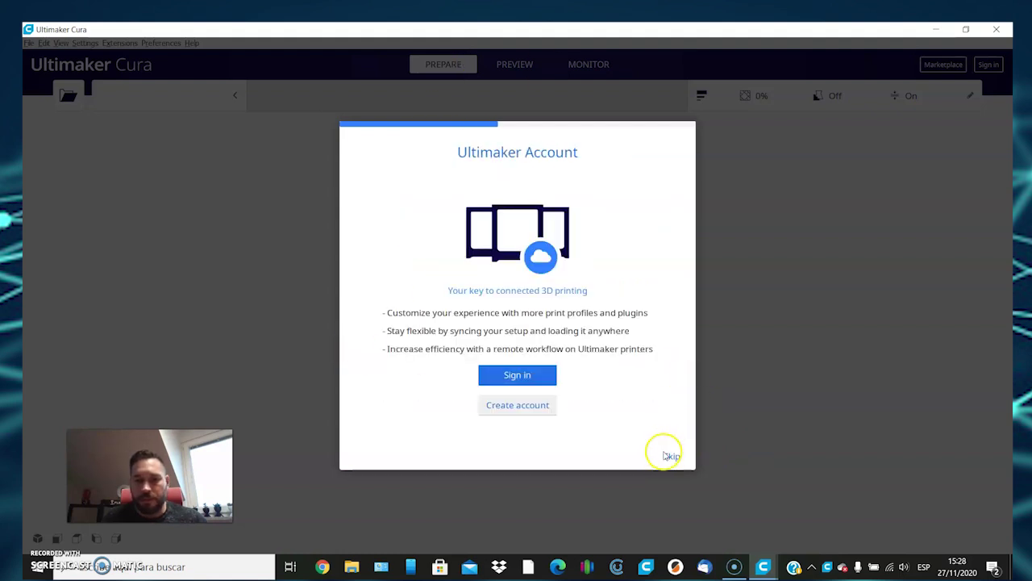
left_click(671, 456)
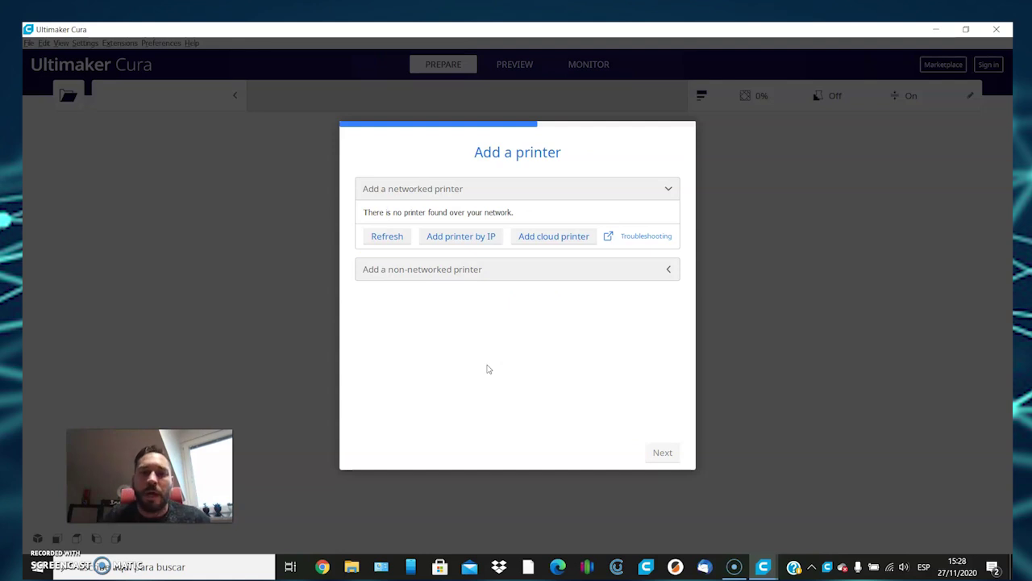
Select the non-networked Creality3D Creality Ender-3 Pro printer.
left_click(388, 282)
left_click(378, 270)
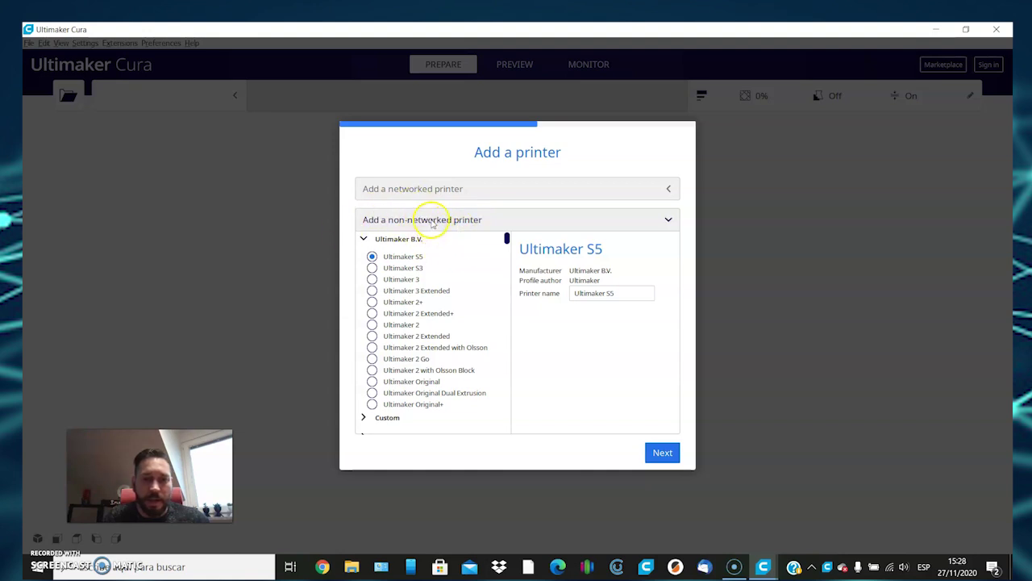
scroll(408, 343, "down", 2)
scroll(407, 343, "down", 5)
scroll(408, 351, "down", 5)
scroll(413, 350, "down", 8)
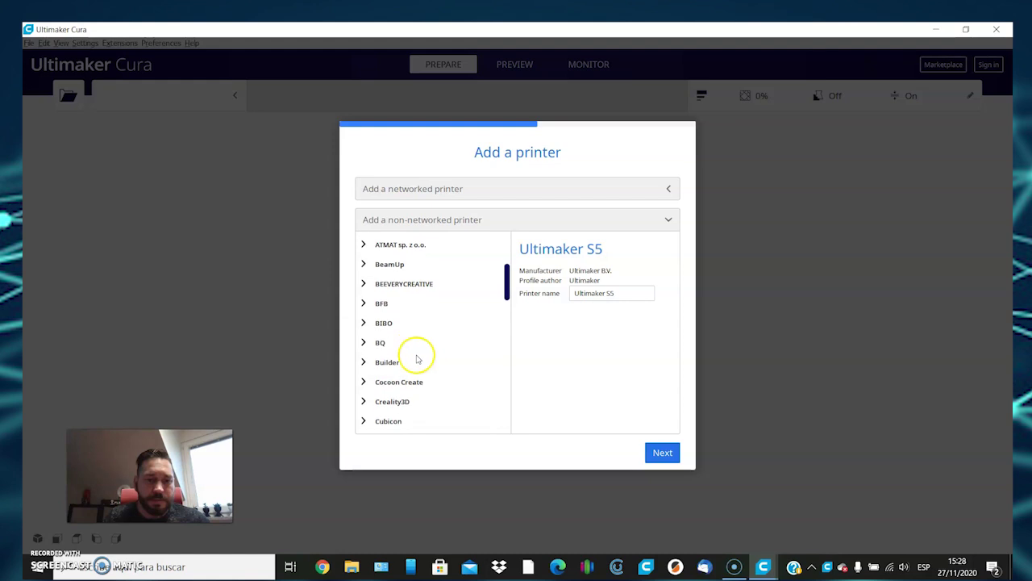
left_click(363, 402)
scroll(441, 412, "down", 2)
scroll(442, 413, "down", 4)
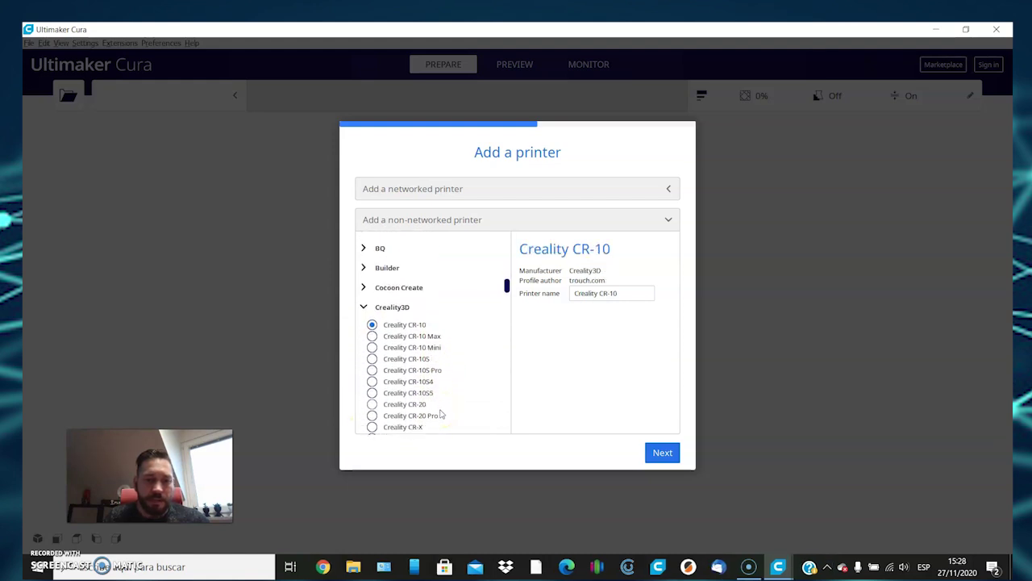
scroll(392, 427, "down", 1)
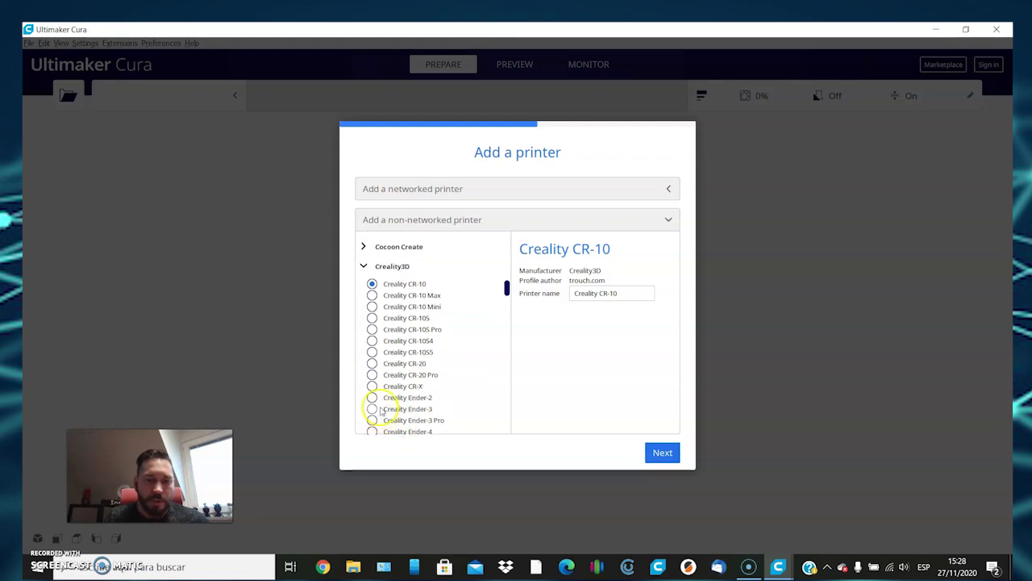
scroll(395, 427, "down", 1)
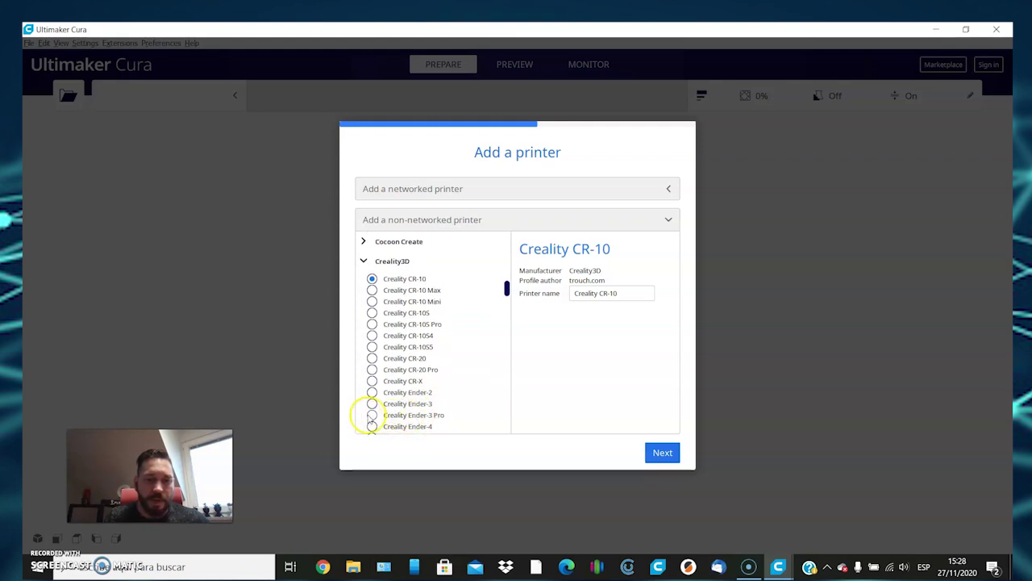
left_click(372, 414)
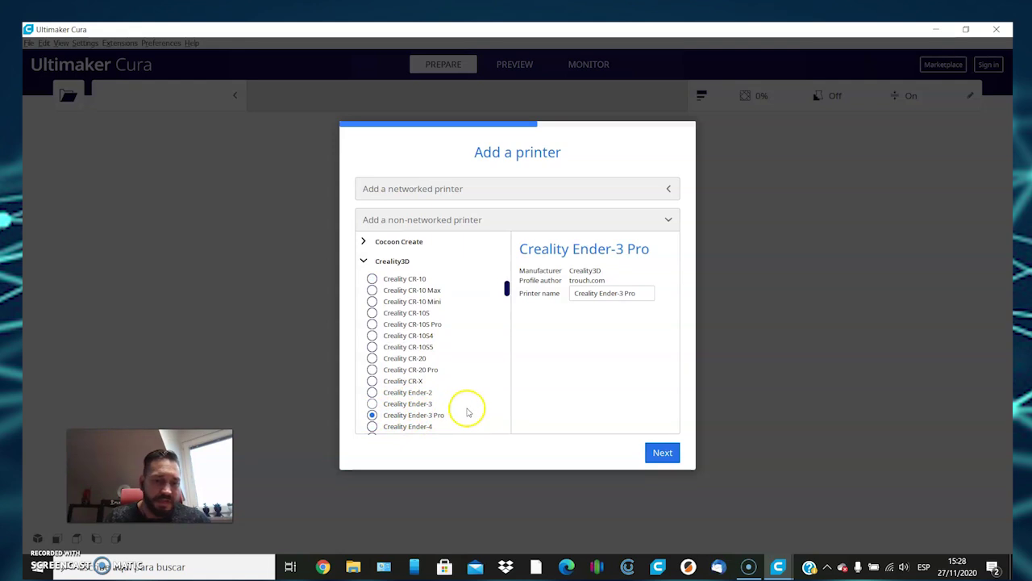
Give the Ender-3 Pro a custom printer name and finish adding it.
scroll(460, 412, "down", 1)
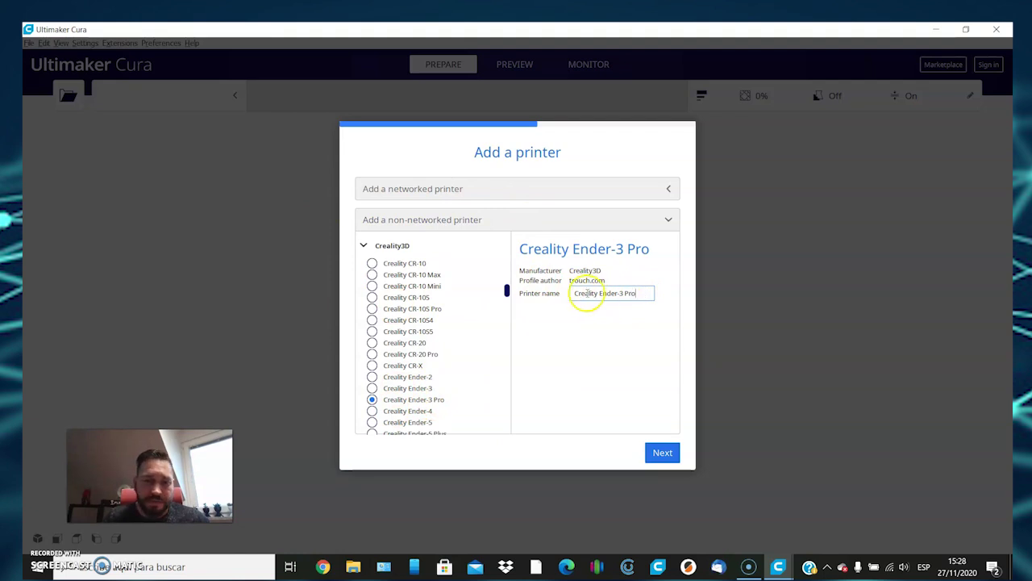
left_click(652, 293)
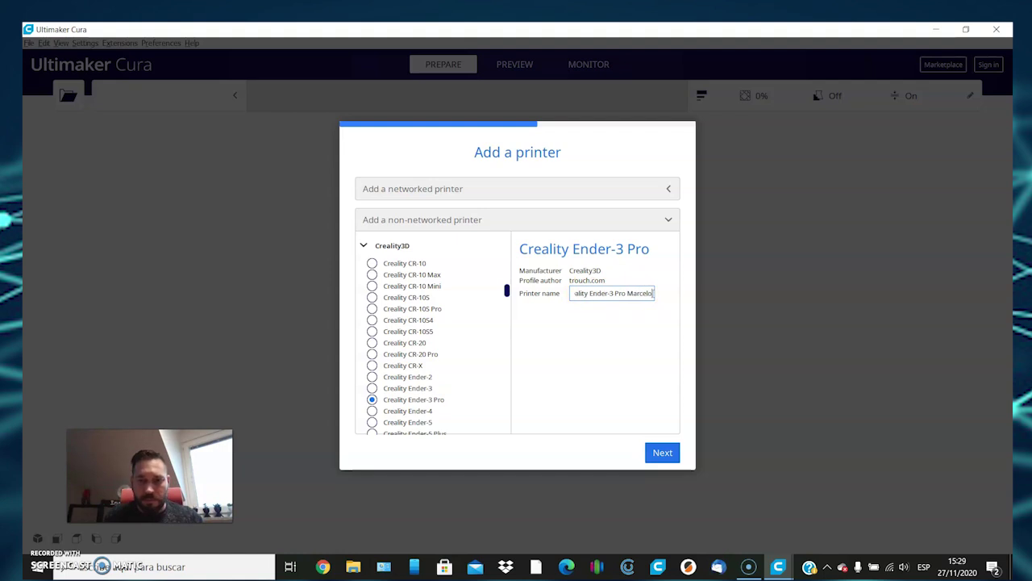
left_click(664, 454)
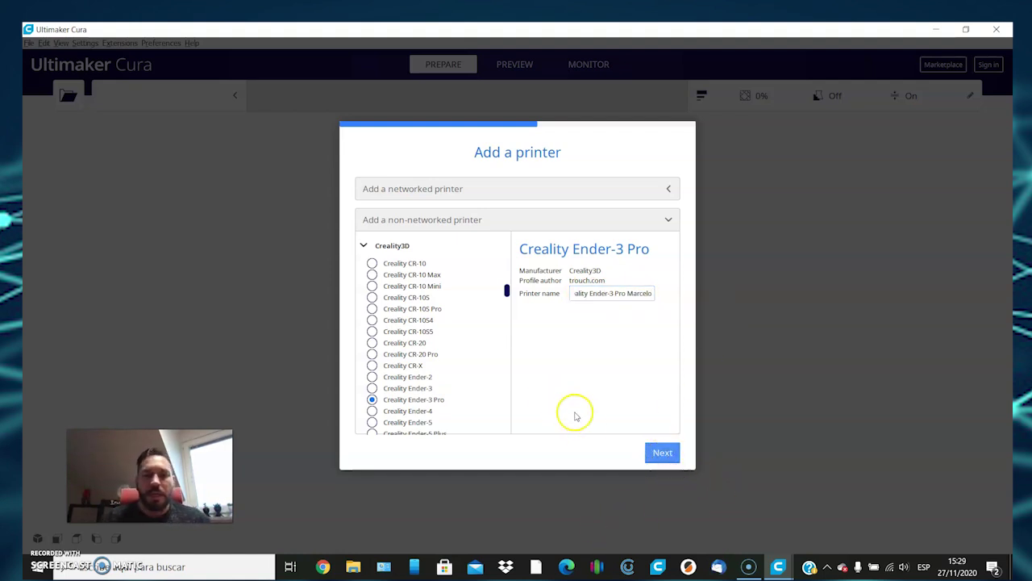
left_click(660, 453)
right_click_drag(504, 256, 475, 327)
scroll(502, 307, "up", 6)
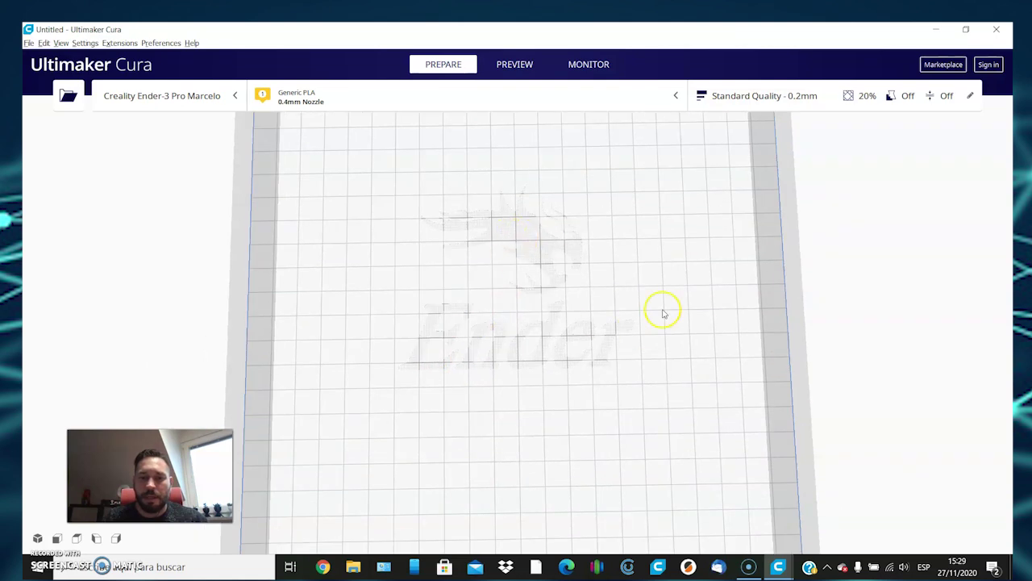
In General preferences, set the language to Español and the currency from € to $.
scroll(484, 304, "down", 6)
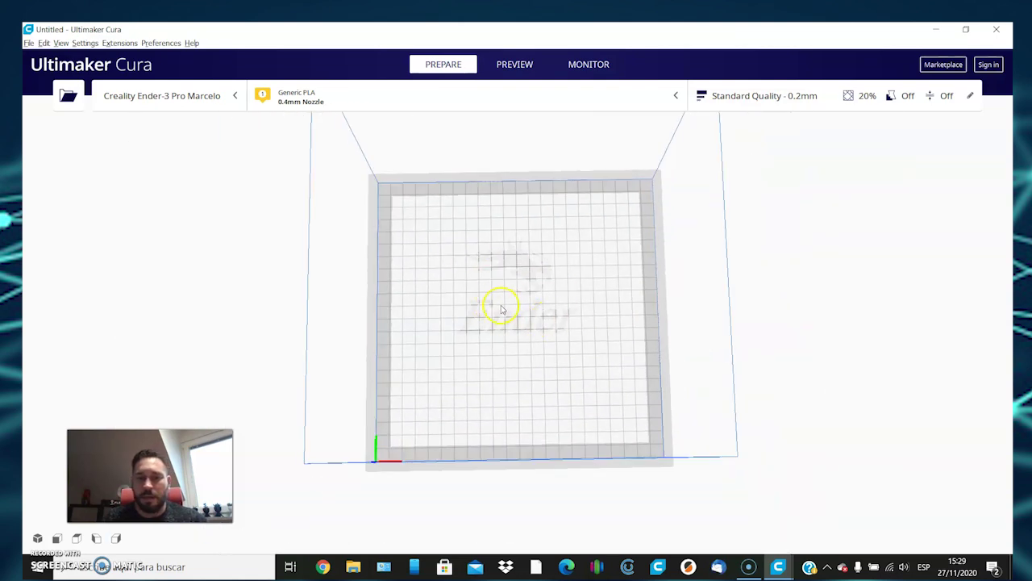
scroll(556, 344, "down", 1)
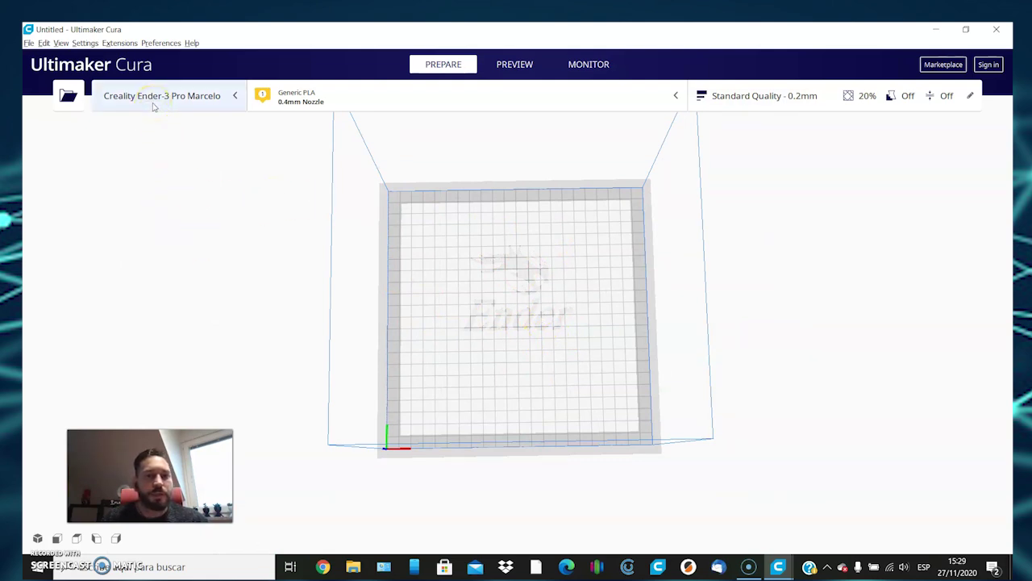
left_click(78, 43)
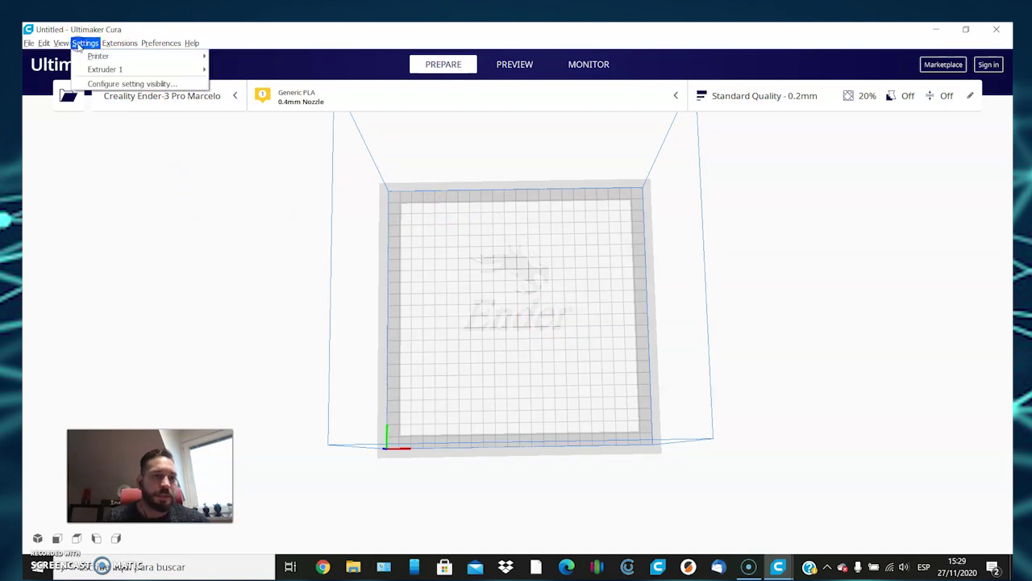
left_click(150, 42)
left_click(152, 42)
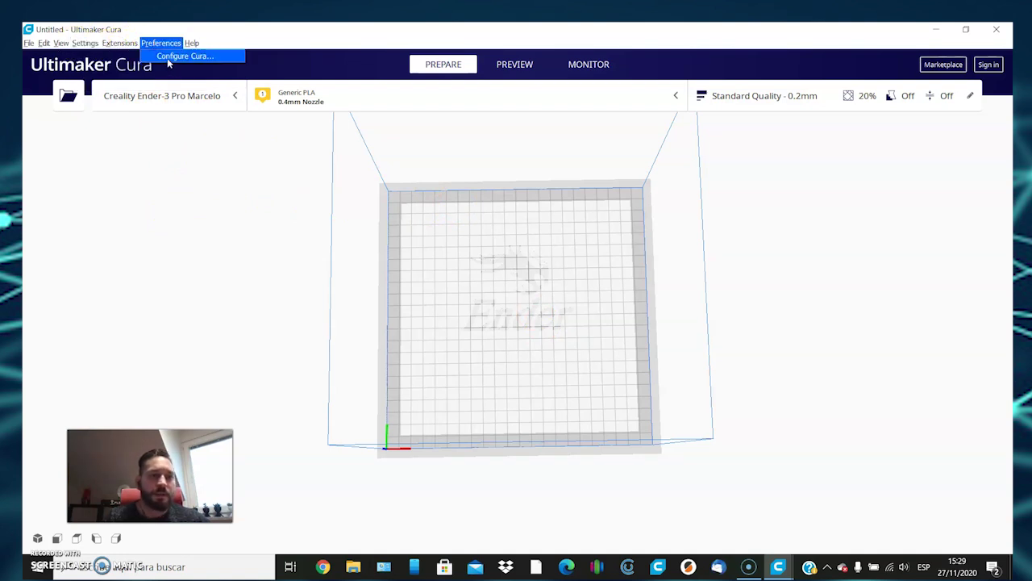
left_click(167, 56)
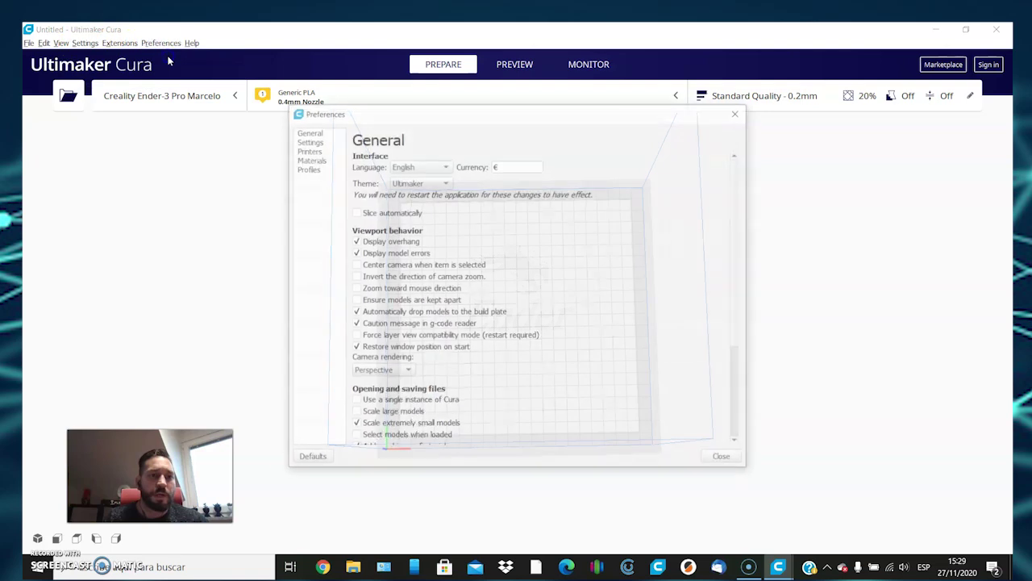
left_click(436, 166)
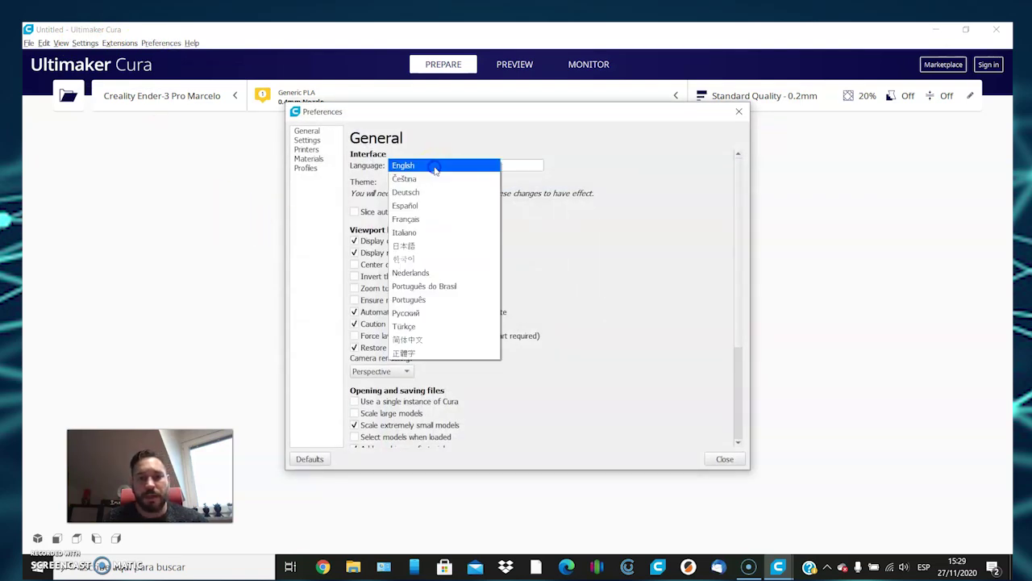
left_click(428, 203)
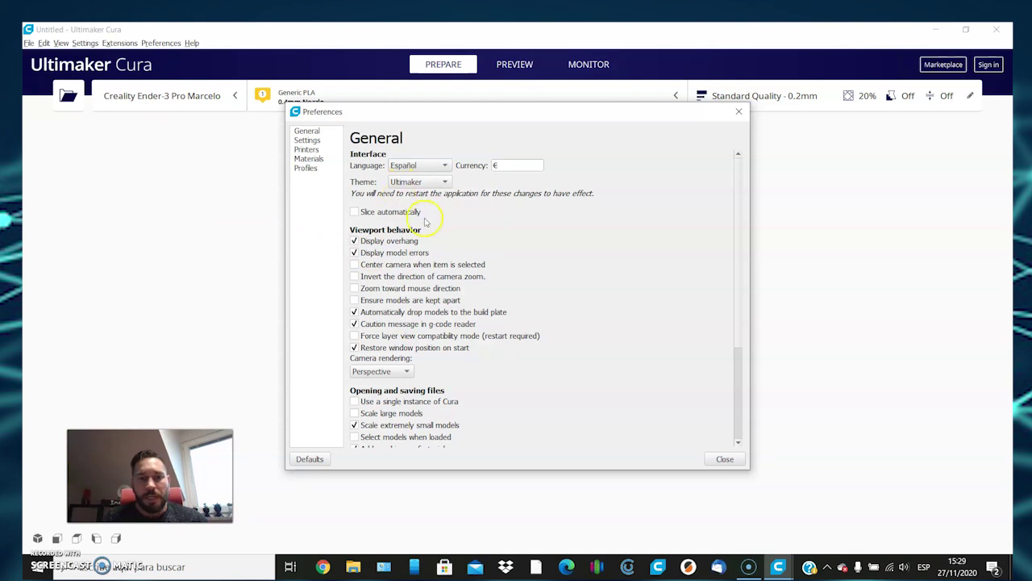
double_click(496, 164)
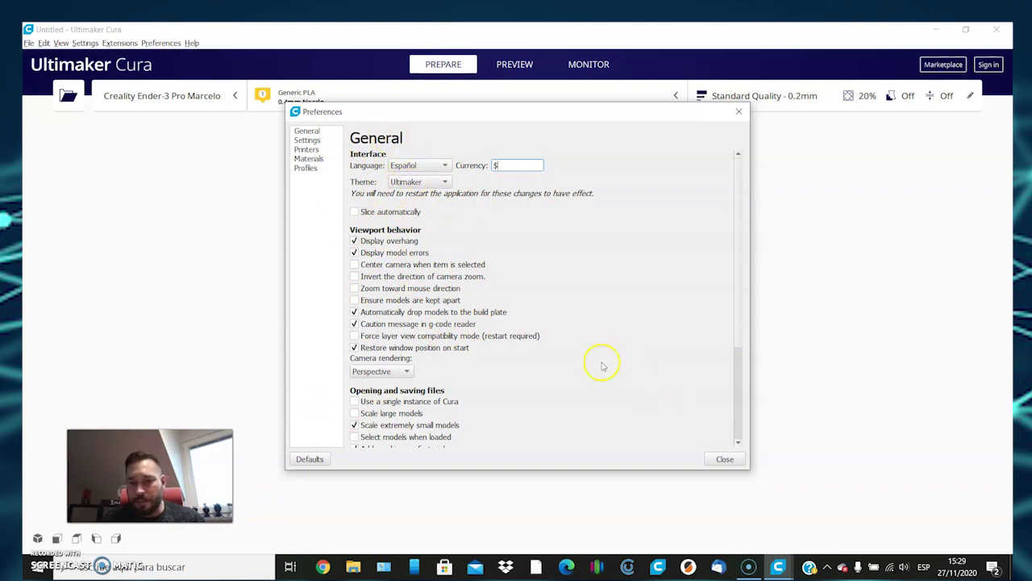
left_click(725, 459)
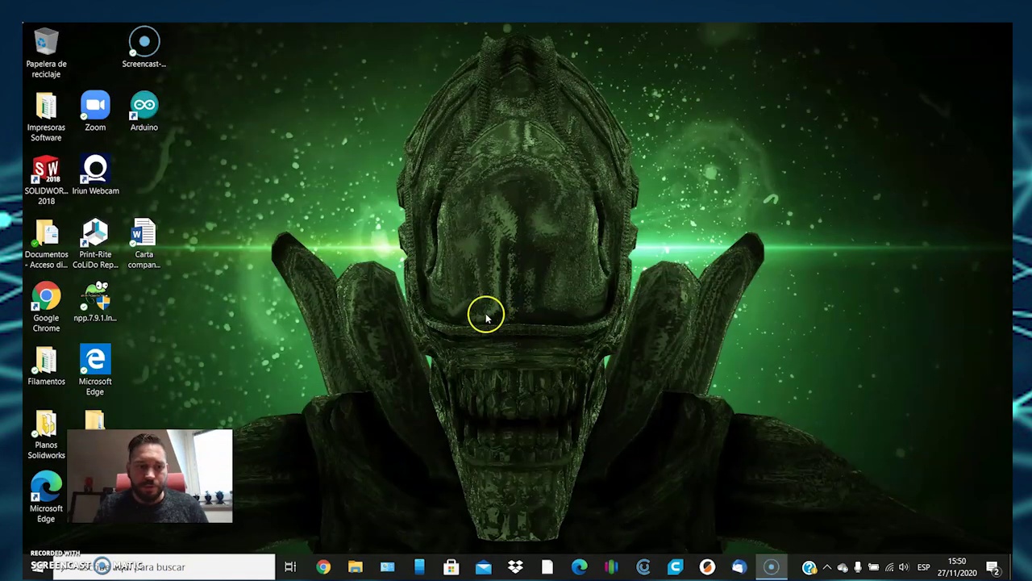
Restart Ultimaker Cura 4.7 from Windows search so it opens in Spanish.
left_click(158, 566)
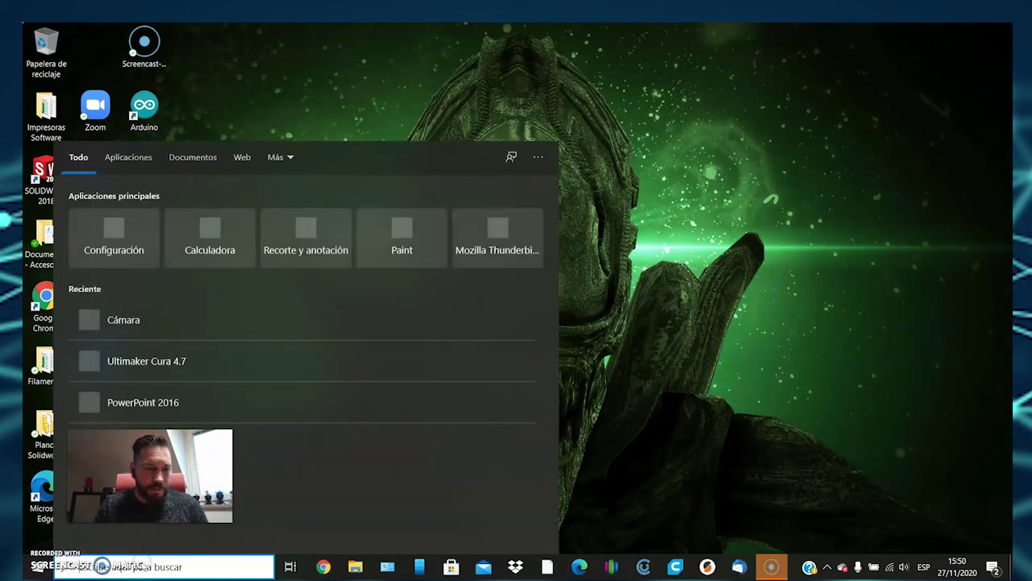
left_click(167, 365)
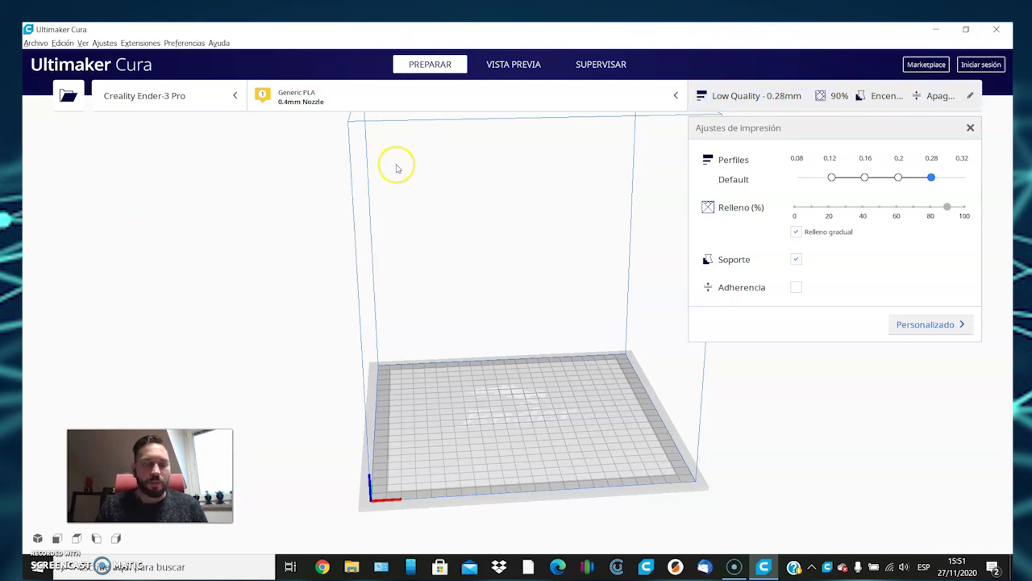
Open the Copia de vaso3 model file and select the tiny model on the plate.
left_click(68, 95)
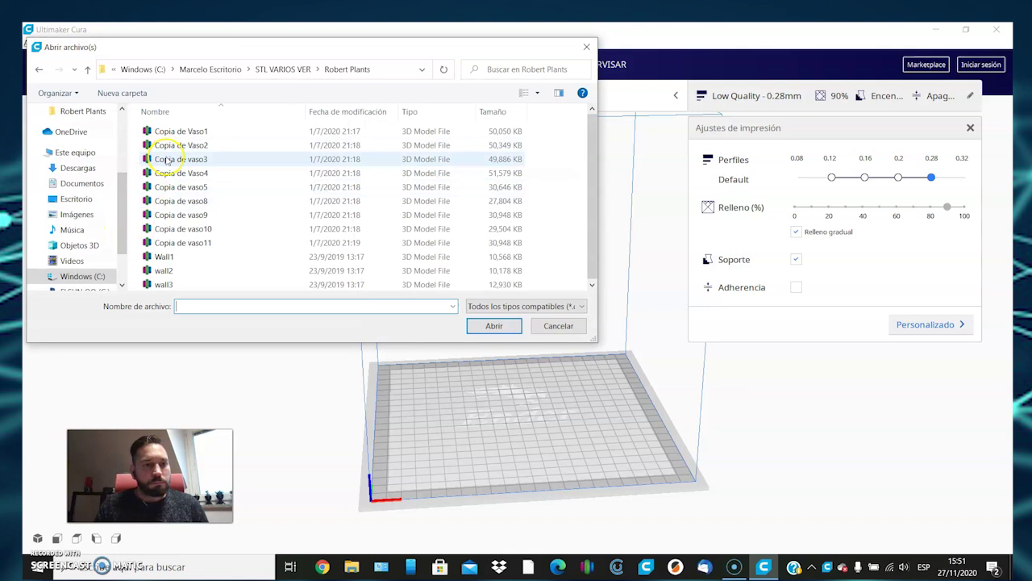
left_click(167, 160)
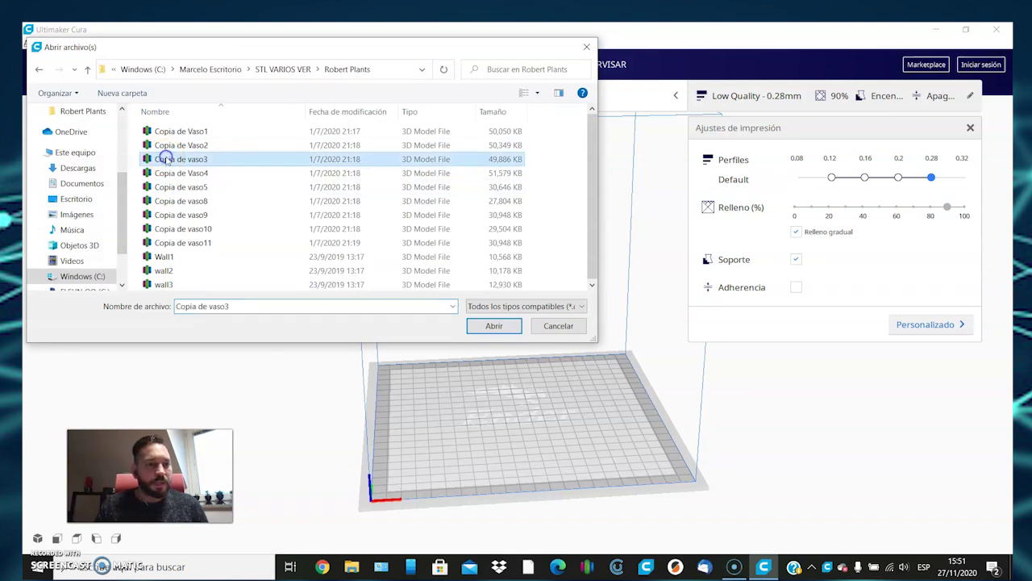
left_click(495, 325)
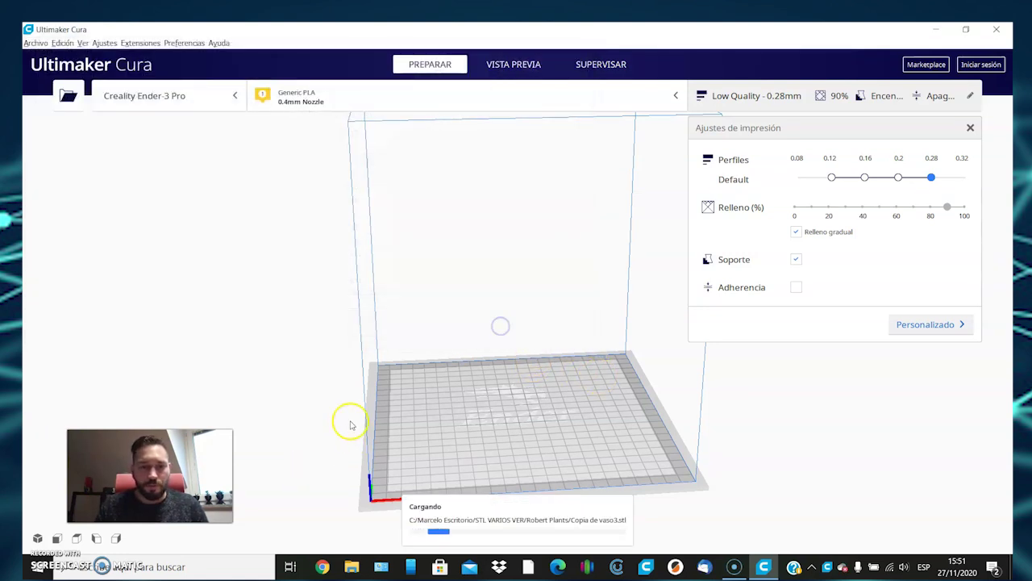
scroll(525, 459, "up", 2)
right_click_drag(516, 357, 523, 419)
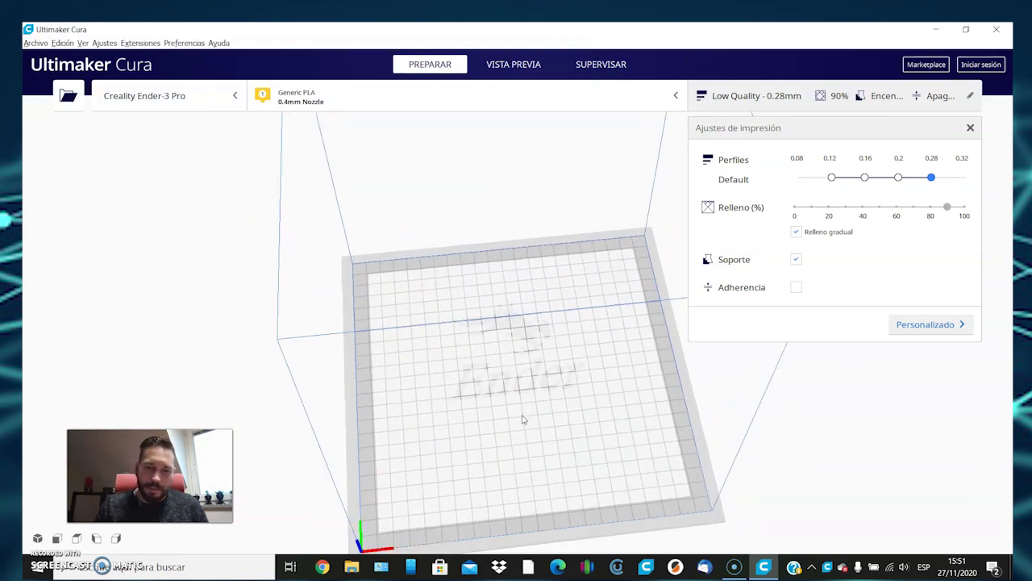
scroll(523, 429, "up", 5)
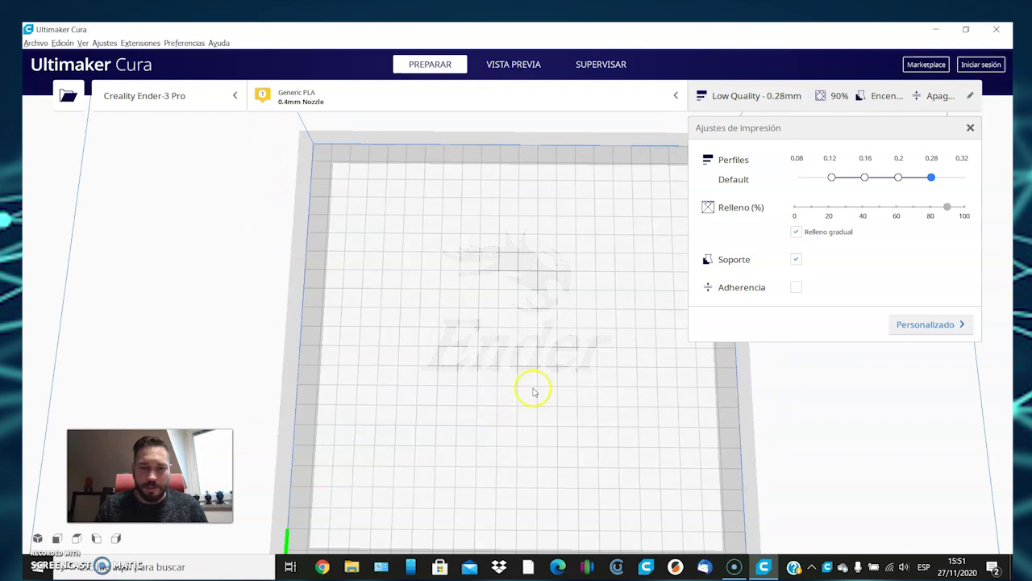
scroll(530, 394, "up", 4)
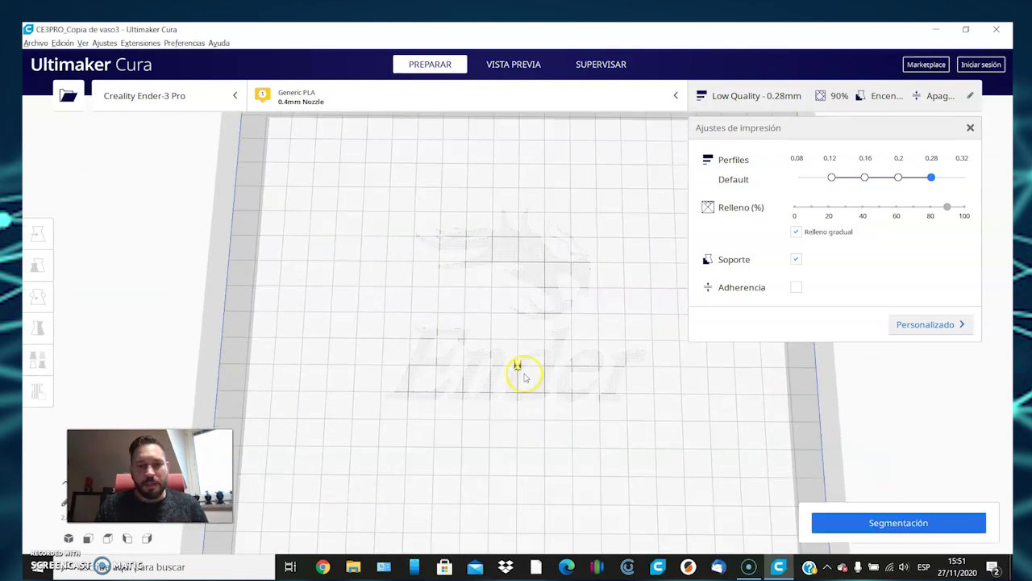
scroll(517, 395, "up", 2)
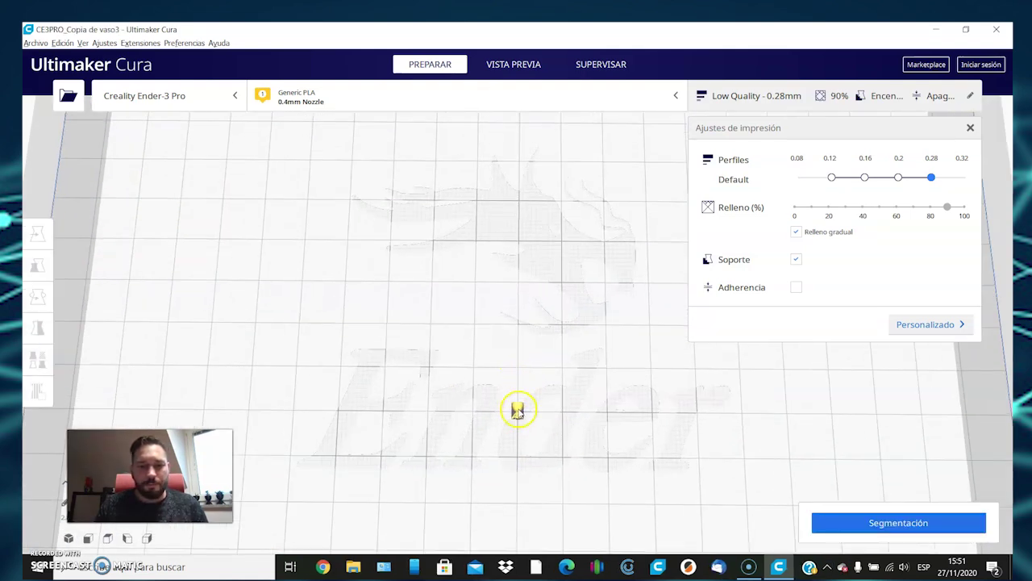
left_click(517, 410)
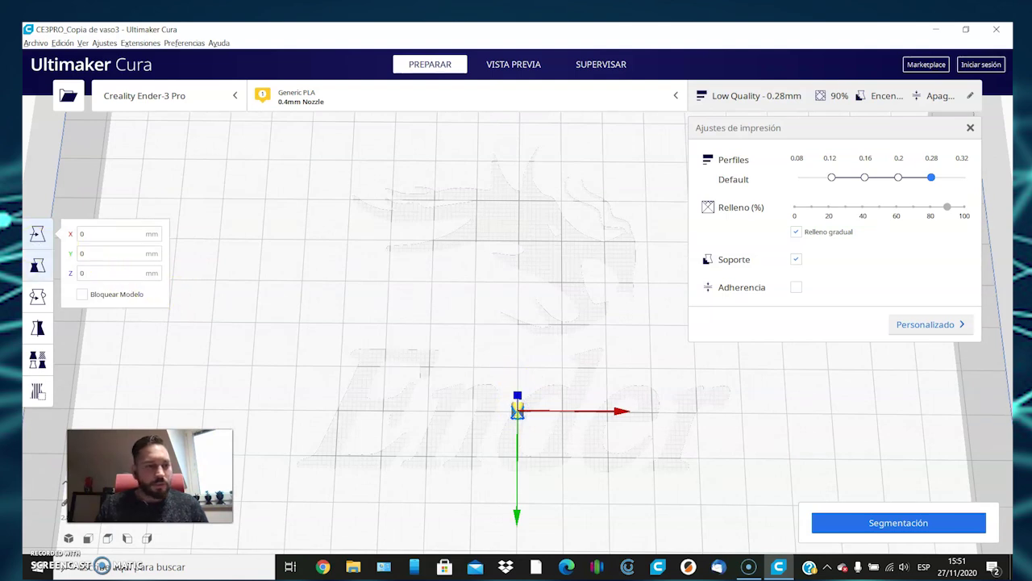
Scale the figure to 3000 %.
left_click(36, 267)
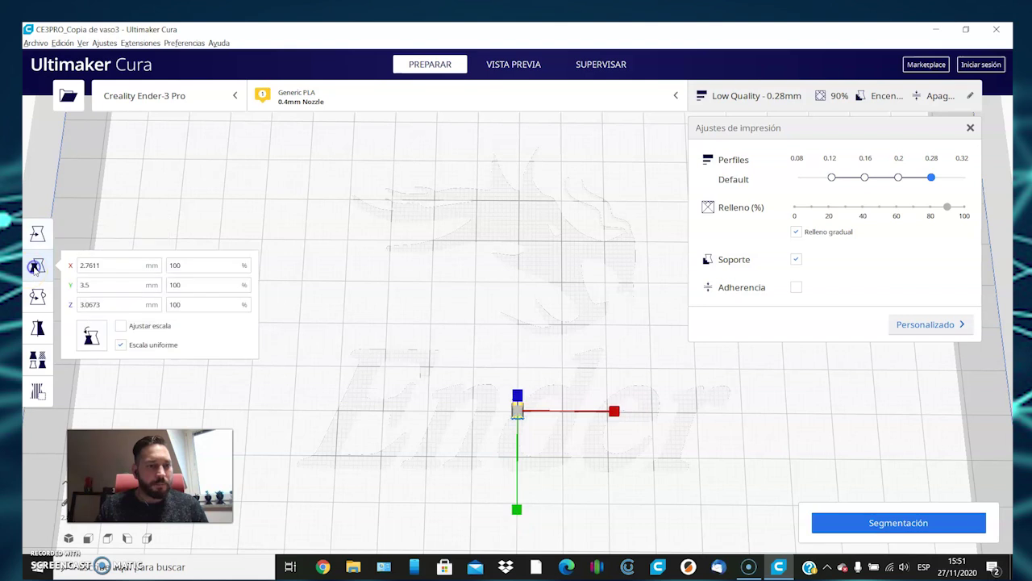
left_click(184, 266)
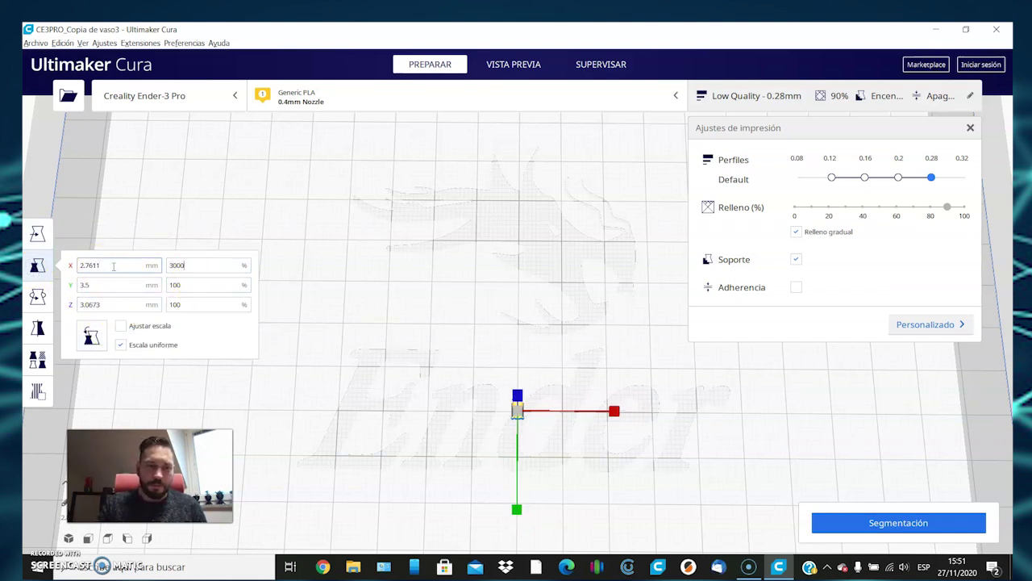
key("Return")
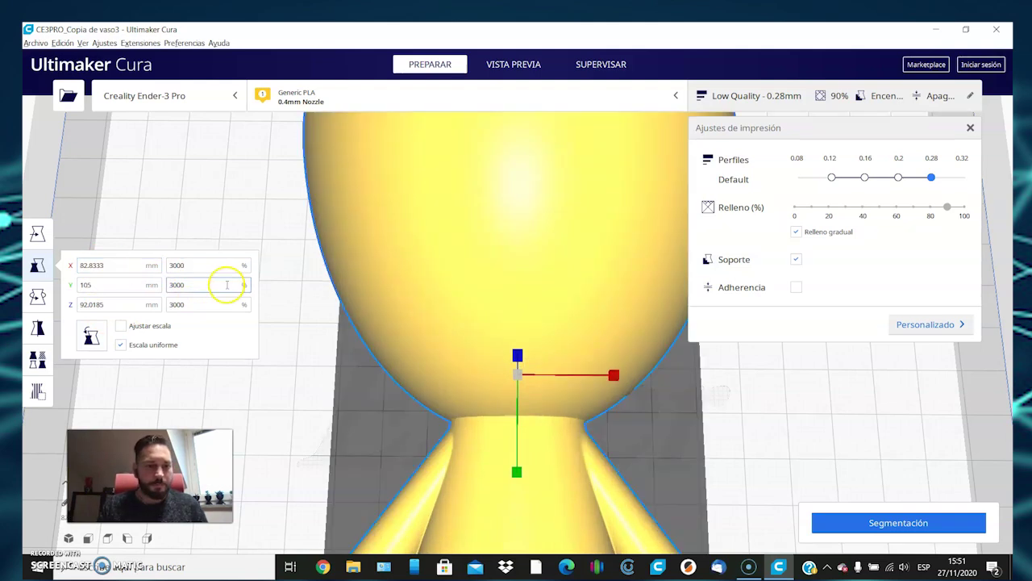
scroll(365, 290, "down", 6)
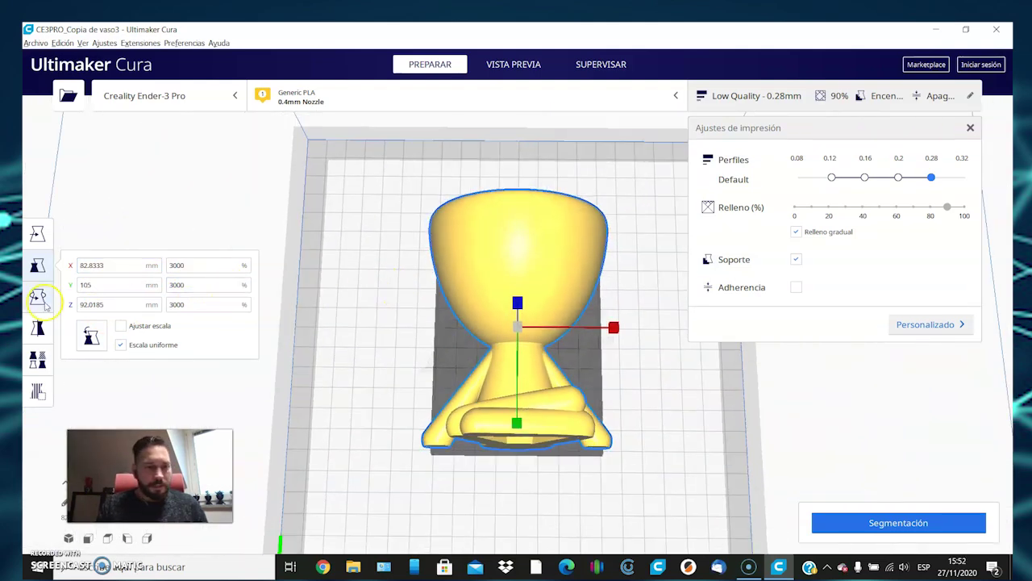
Lay the figure's base flat on the plate so the cup stands upright.
left_click(37, 298)
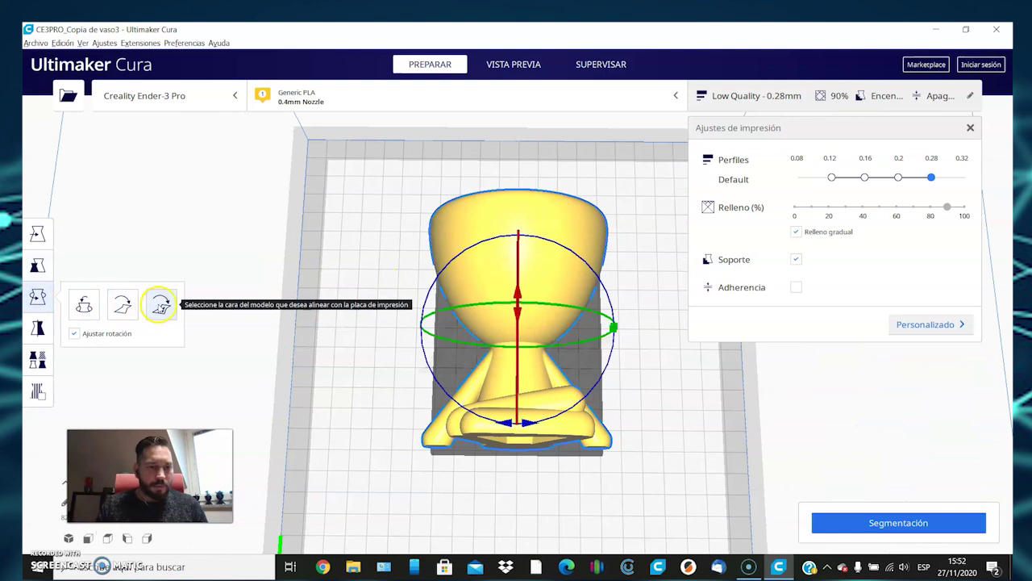
left_click(161, 305)
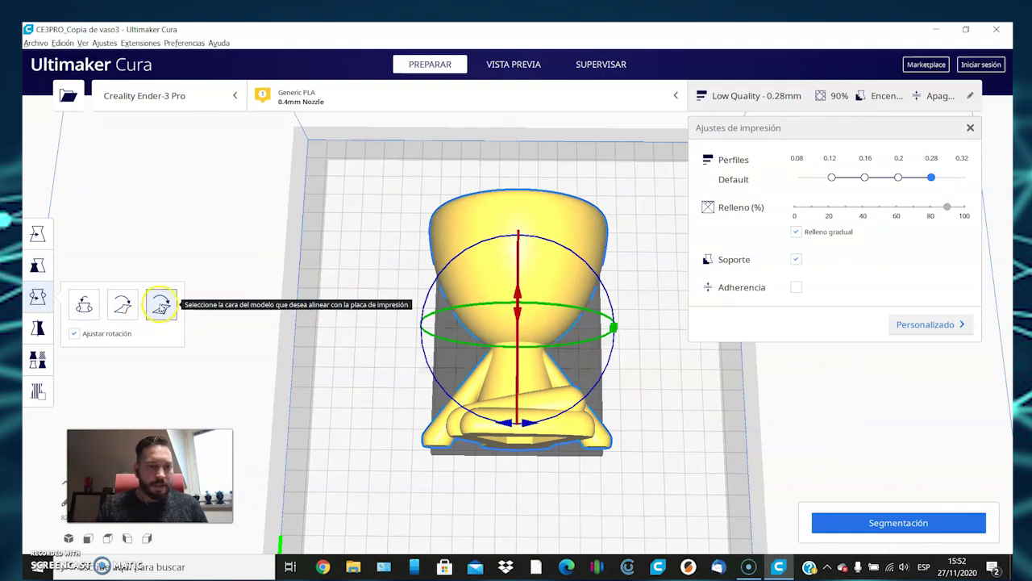
left_click(261, 420)
right_click_drag(353, 425, 362, 367)
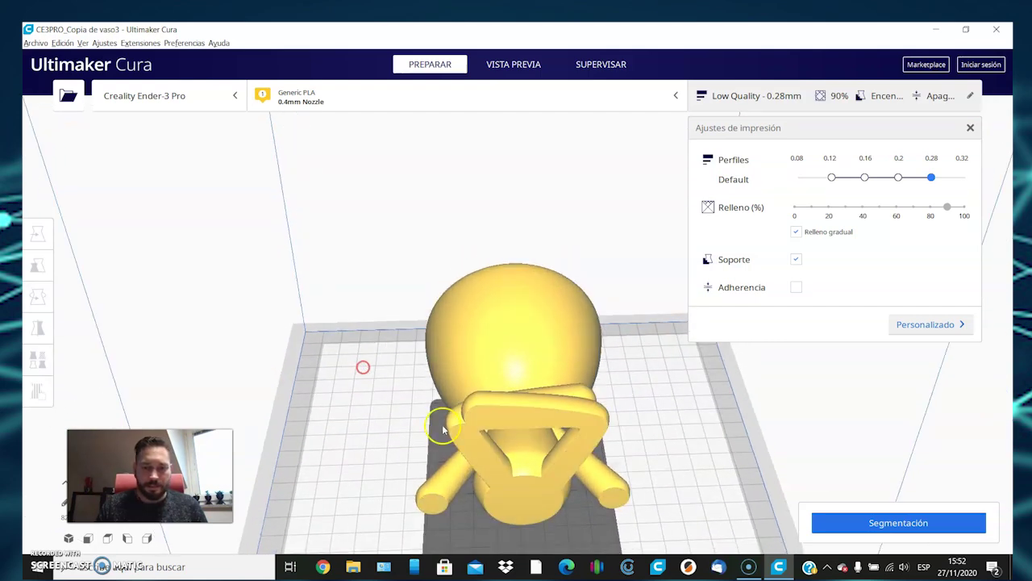
left_click(487, 416)
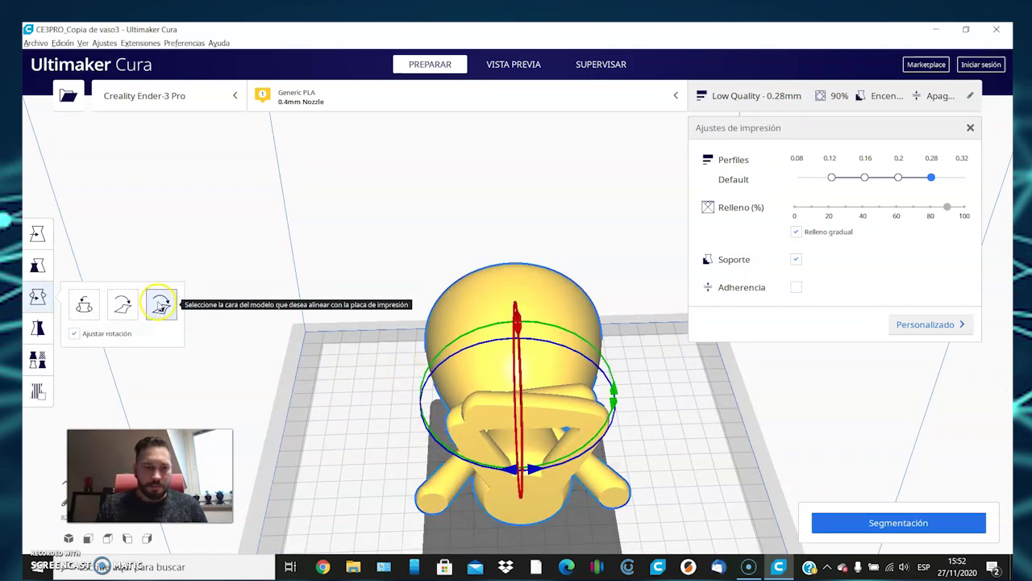
left_click(161, 304)
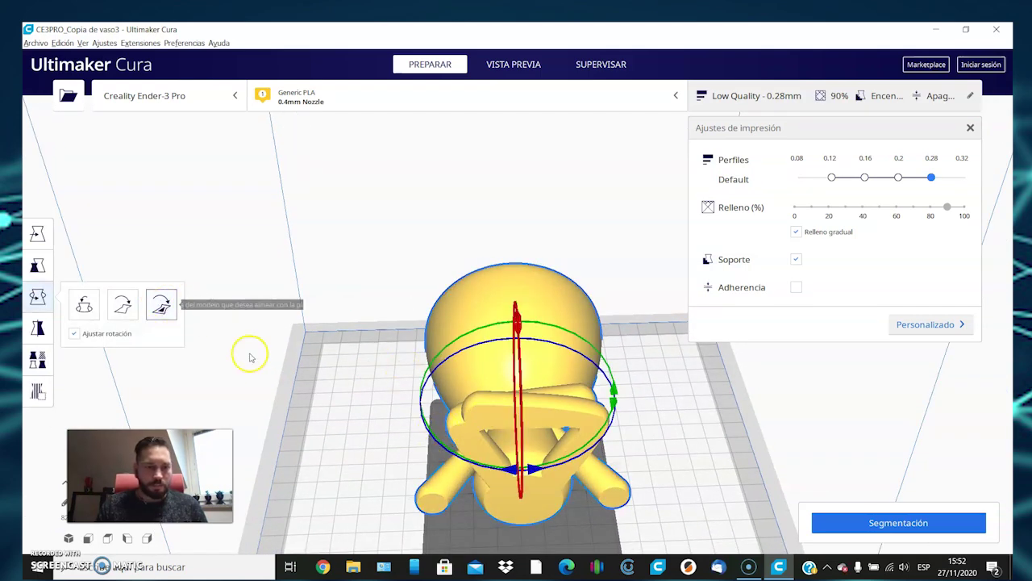
left_click(469, 427)
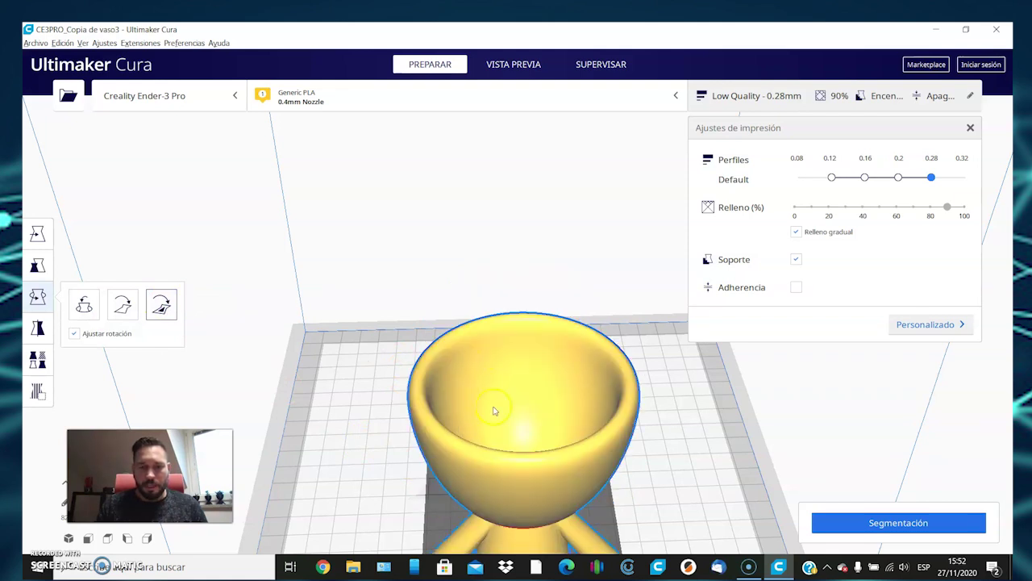
left_click(494, 411)
right_click_drag(401, 425, 501, 388)
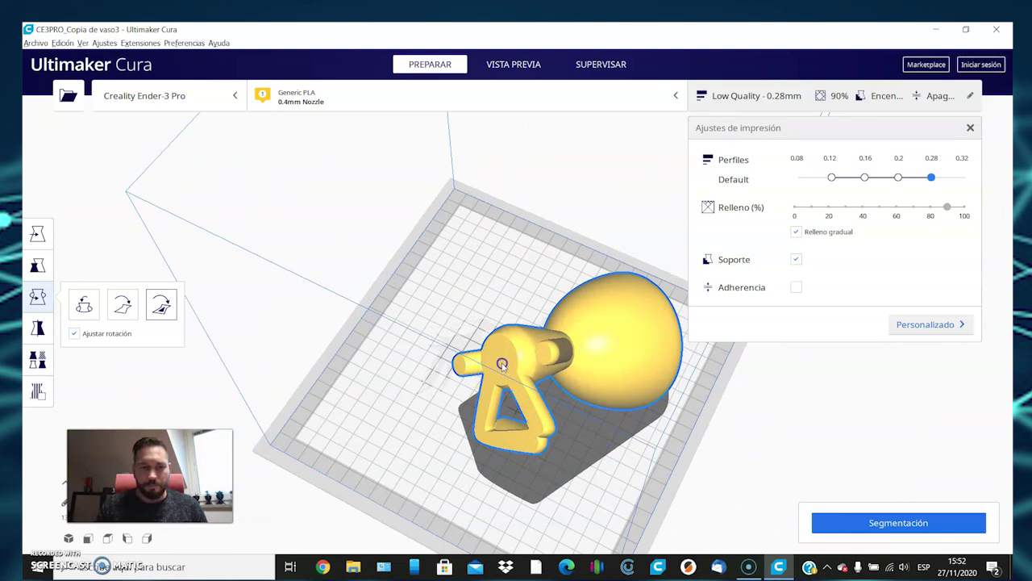
left_click(502, 365)
right_click_drag(237, 414, 403, 516)
right_click_drag(242, 471, 388, 446)
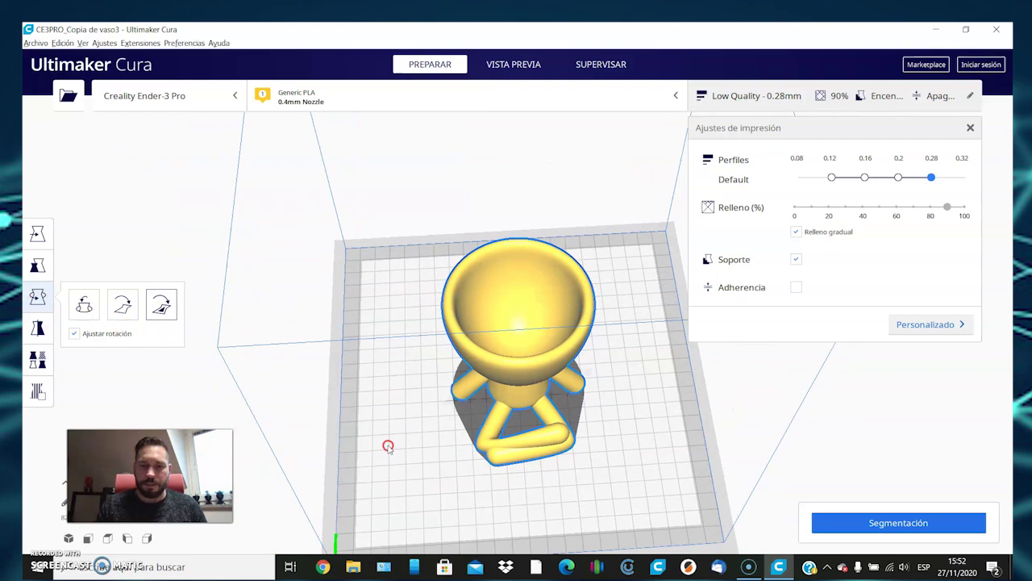
Centre the selected cup model on the build plate.
right_click(515, 295)
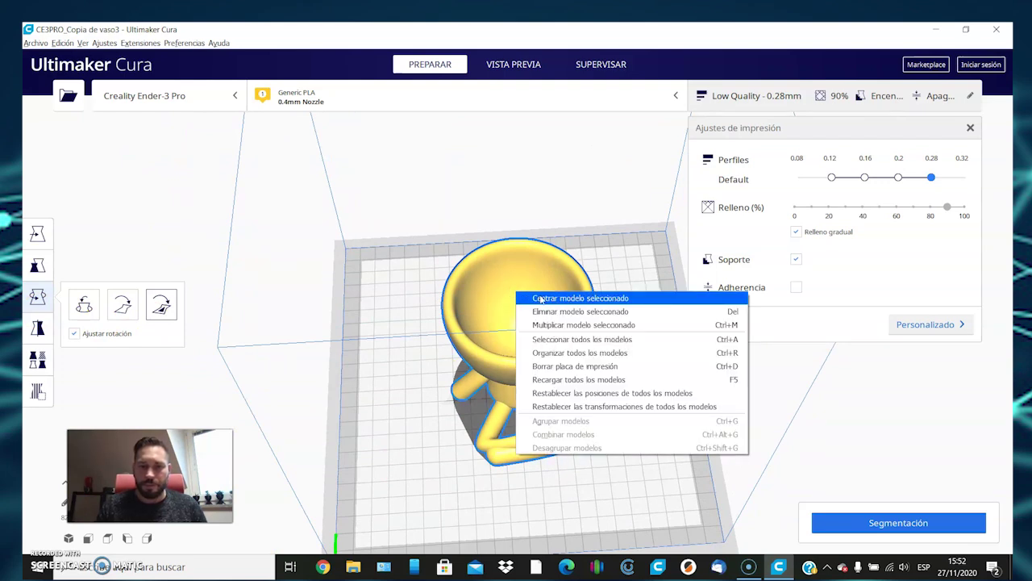
left_click(541, 298)
right_click_drag(436, 315, 461, 395)
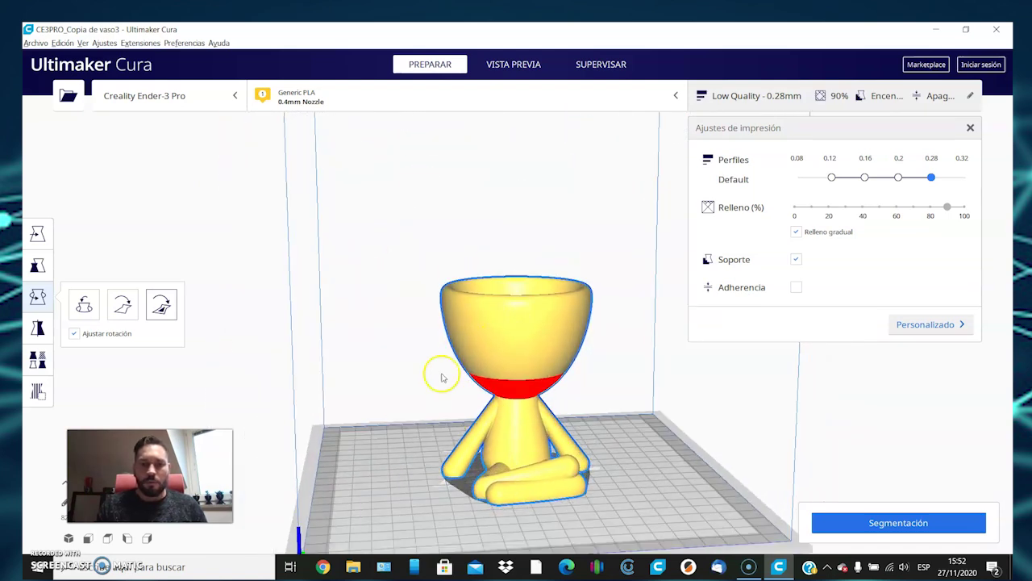
scroll(440, 254, "down", 5)
right_click_drag(475, 264, 373, 289)
left_click(376, 293)
left_click(520, 337)
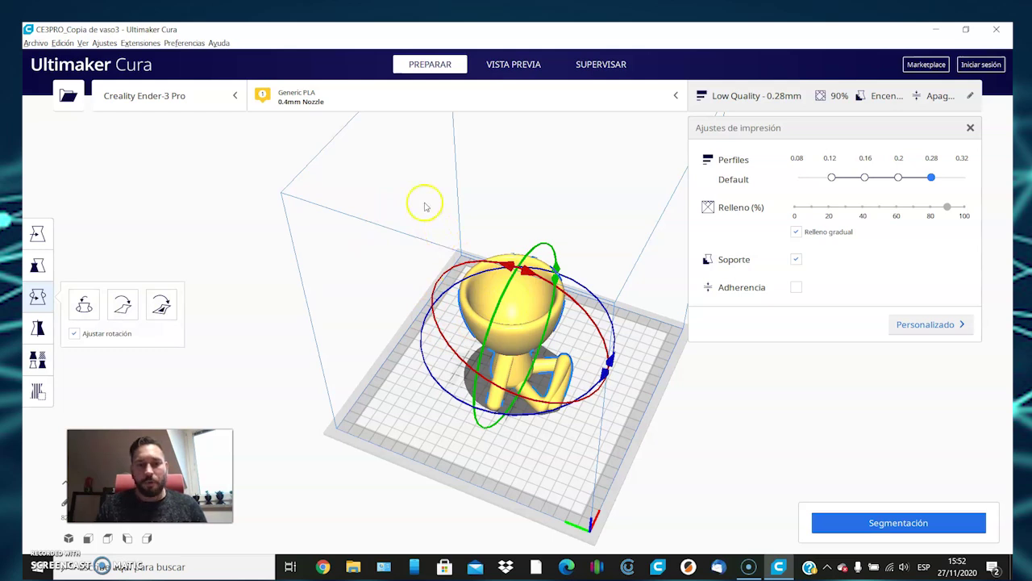
scroll(439, 263, "down", 5)
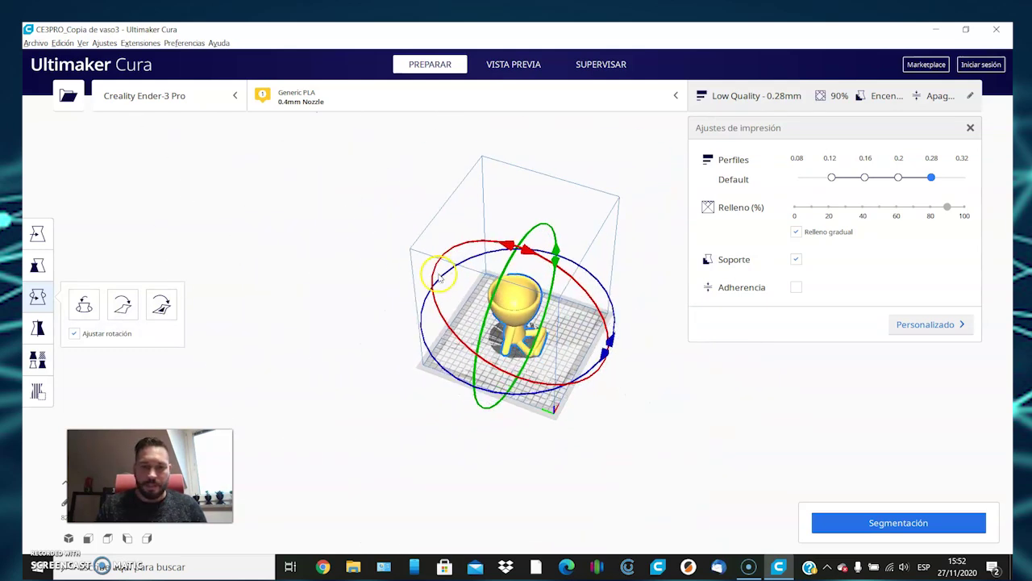
scroll(437, 258, "up", 5)
left_click(434, 255)
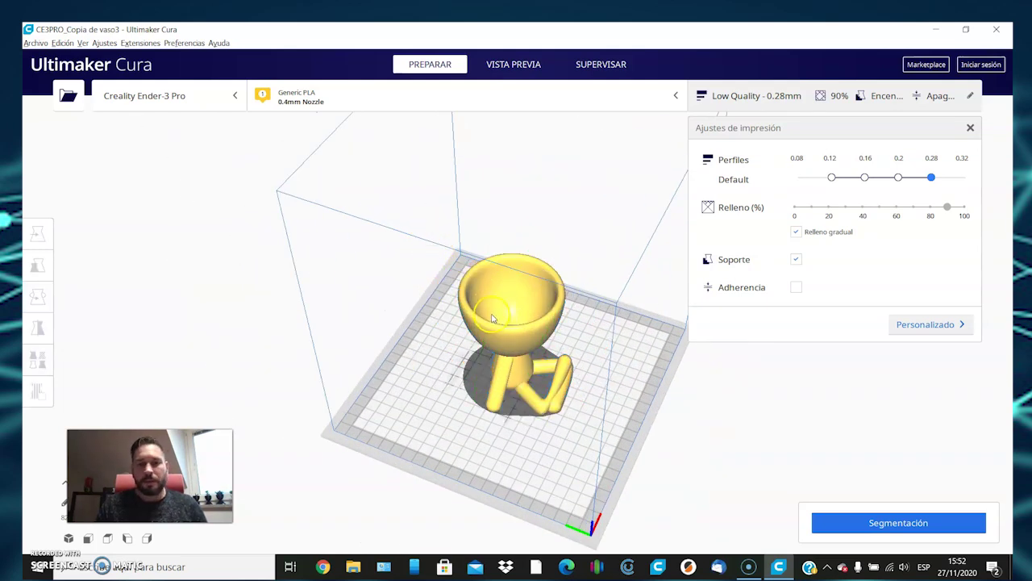
right_click_drag(490, 312, 337, 288)
scroll(519, 368, "up", 5)
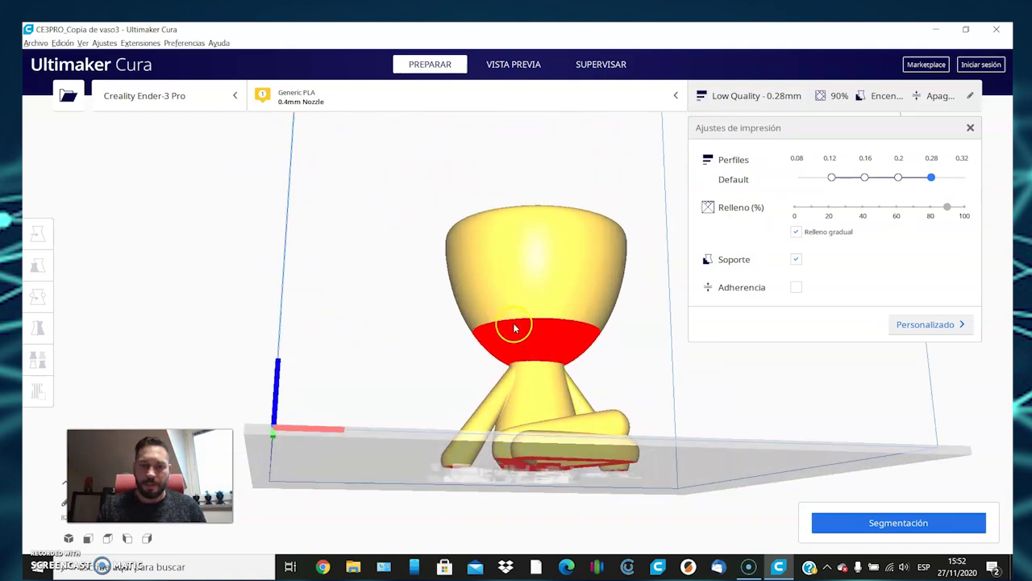
scroll(645, 394, "up", 2)
mouse_move(669, 390)
right_mouse_down()
mouse_move(650, 392)
mouse_move(696, 392)
right_mouse_up()
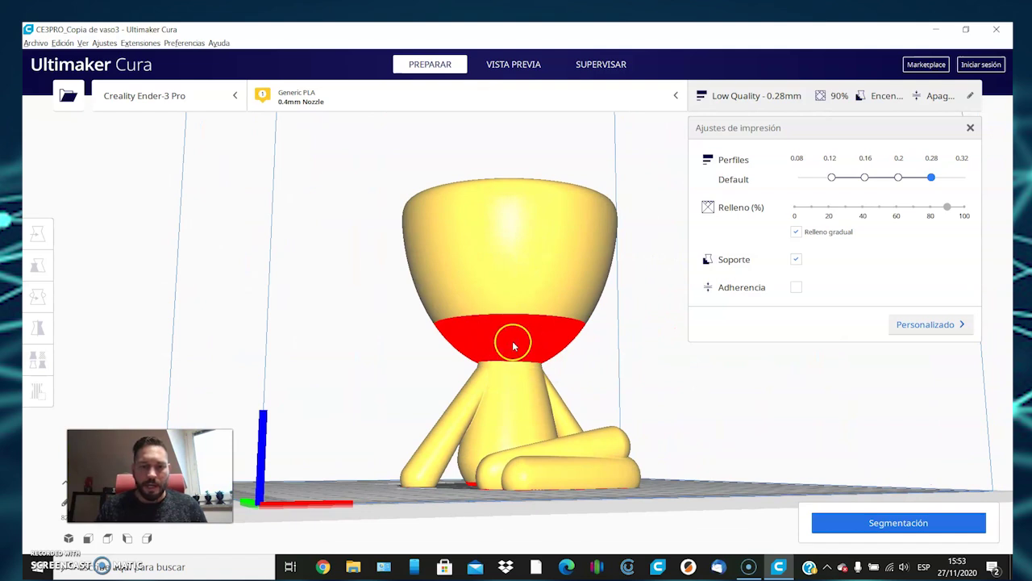
left_click(476, 337)
scroll(416, 316, "down", 5)
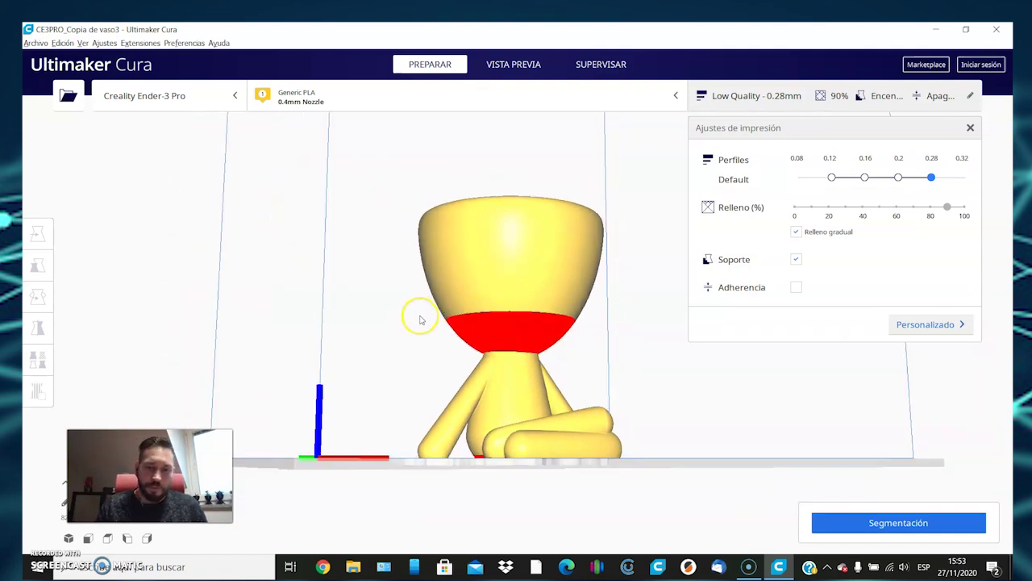
right_click_drag(477, 347, 450, 350)
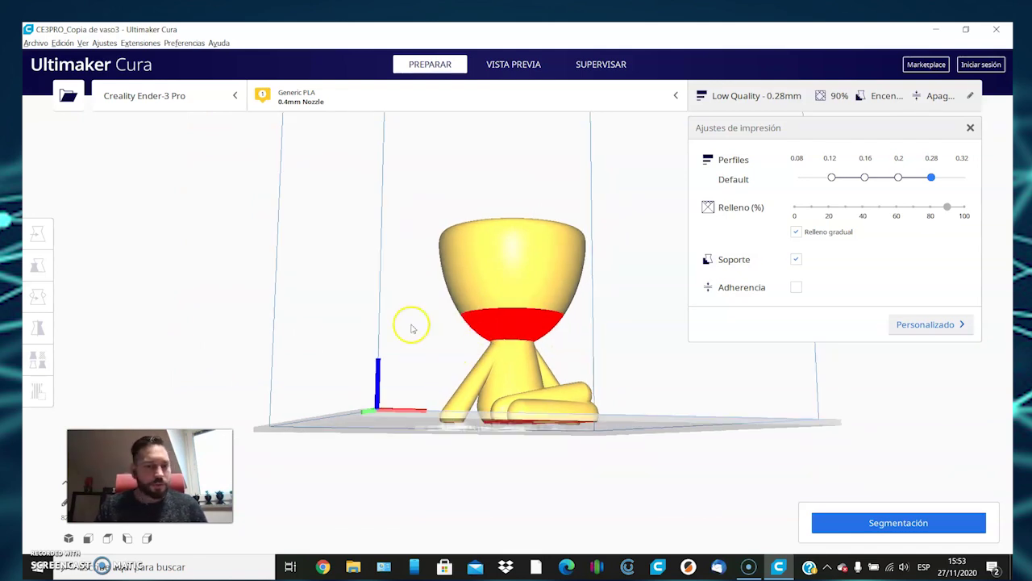
right_click_drag(576, 350, 610, 357)
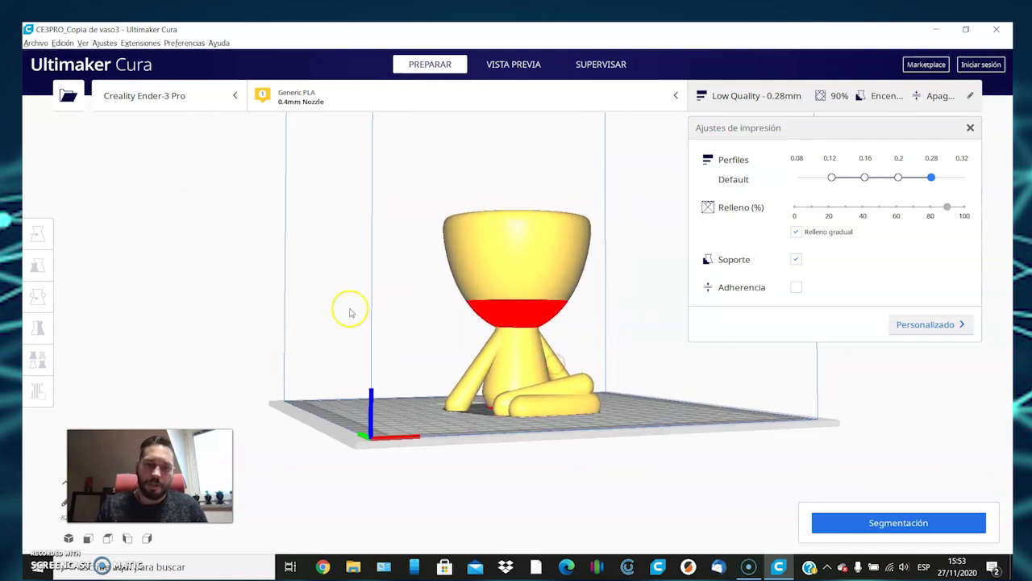
left_click(540, 261)
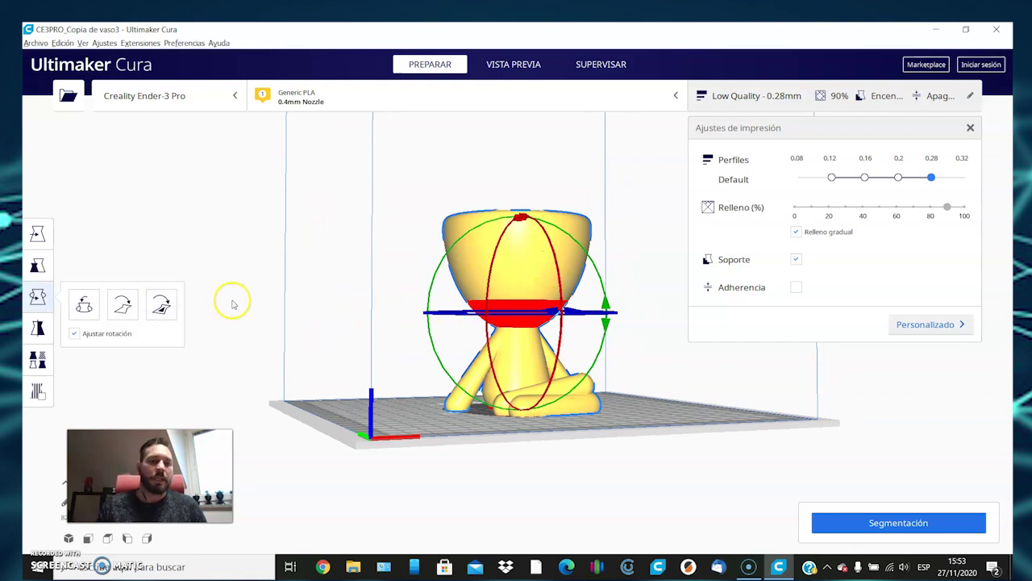
Set the figure's Z position to -5 with the Move tool.
left_click(38, 234)
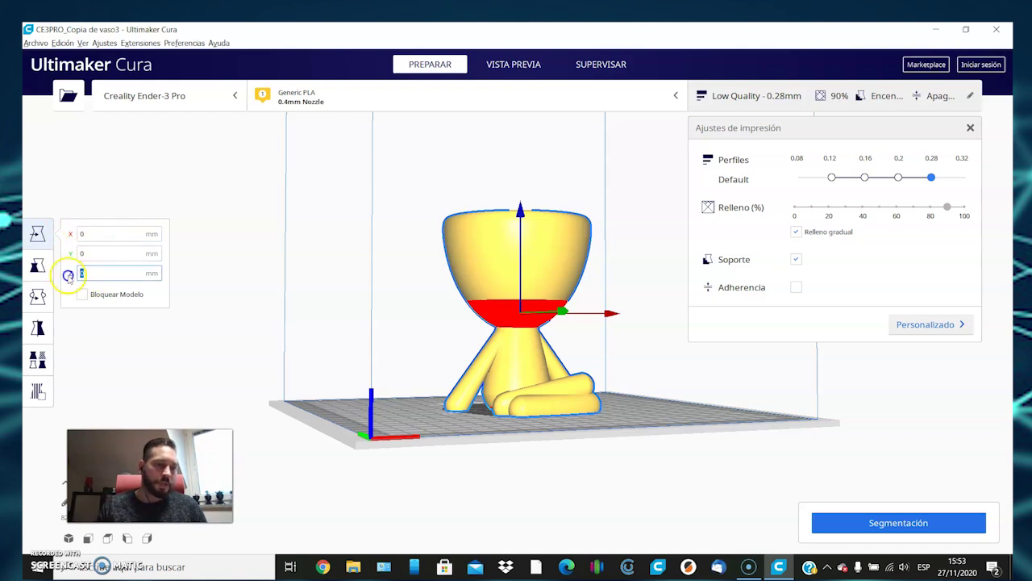
double_click(100, 275)
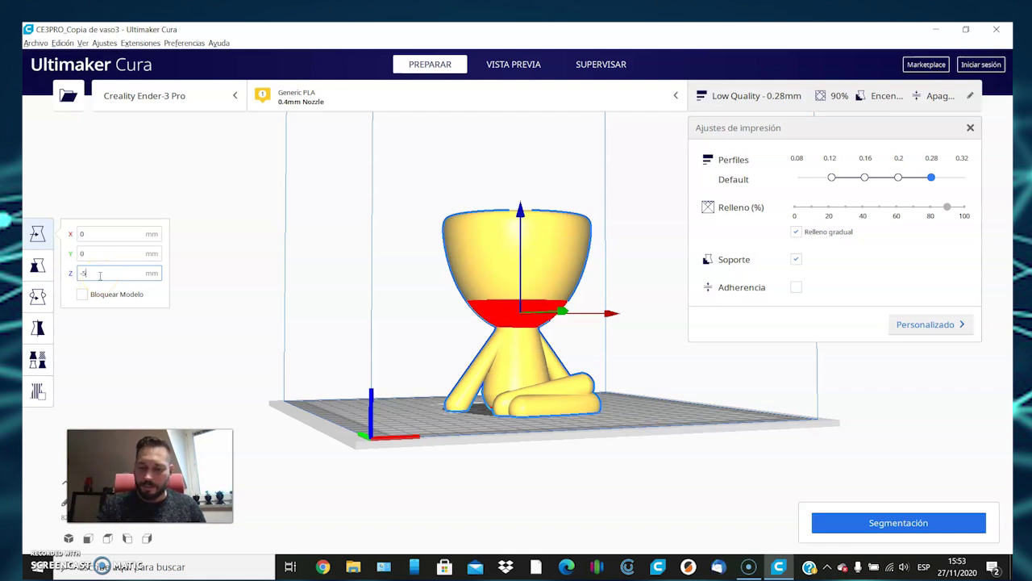
type("-5")
key("Return")
right_click_drag(658, 407, 613, 402)
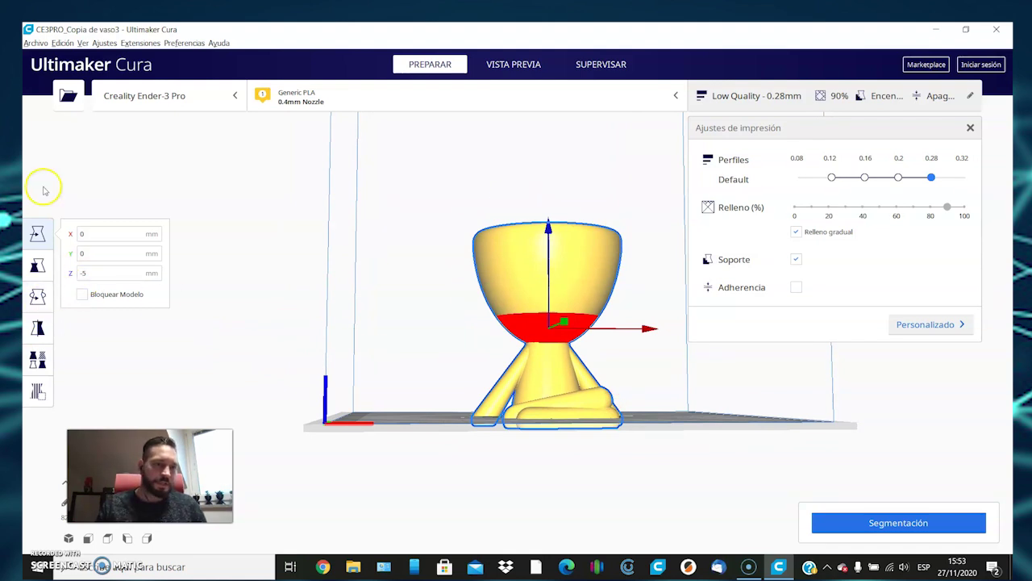
Undo the -5 move and enter Z position 0 instead.
left_click(62, 43)
left_click(73, 56)
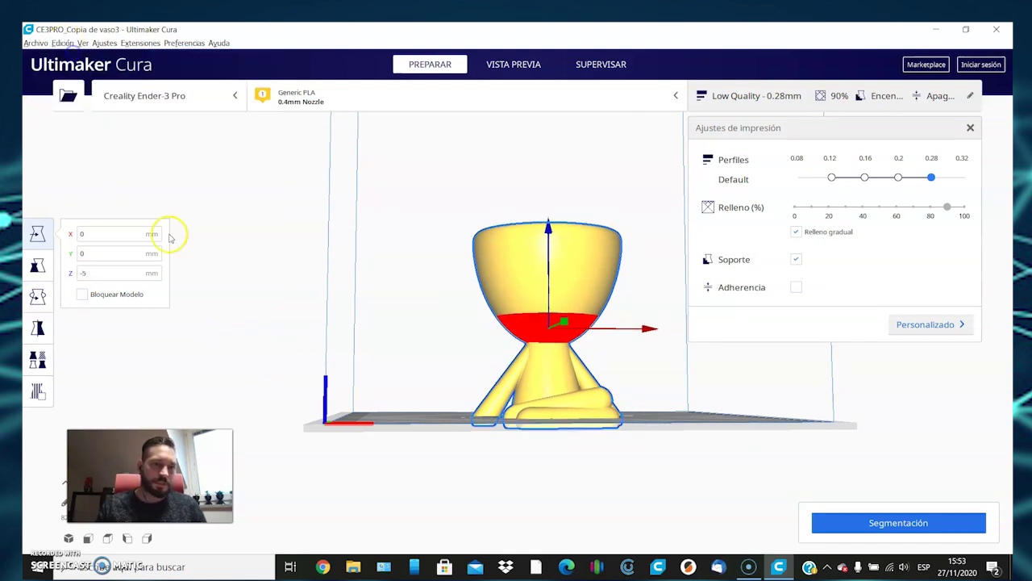
double_click(101, 271)
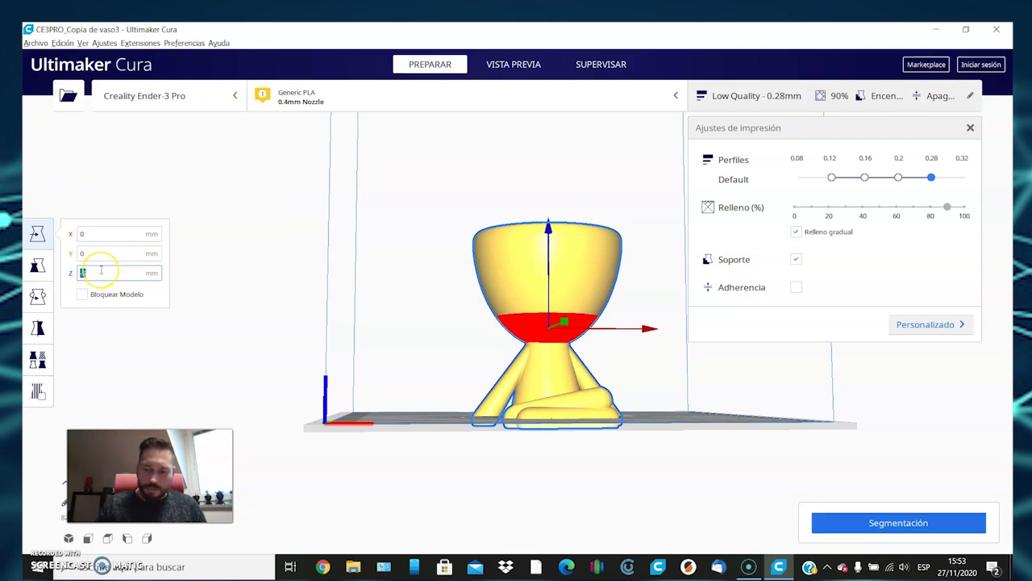
key("Return")
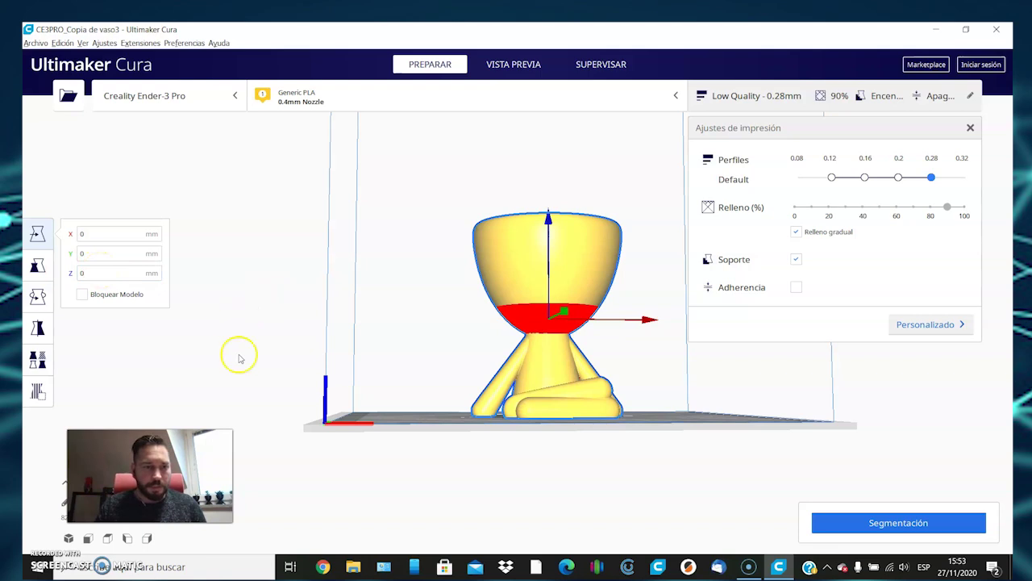
right_click_drag(355, 291, 434, 307)
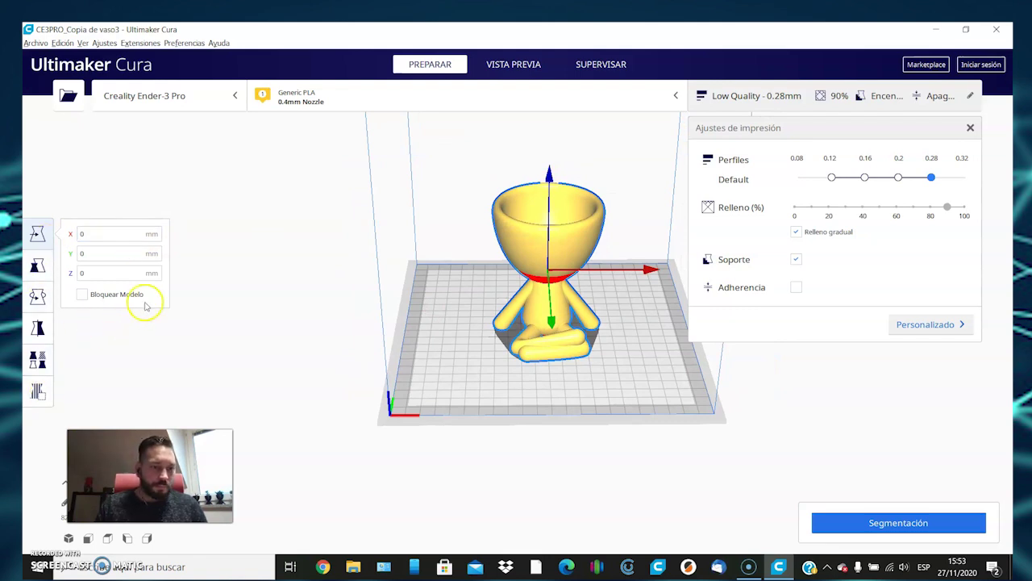
left_click(37, 265)
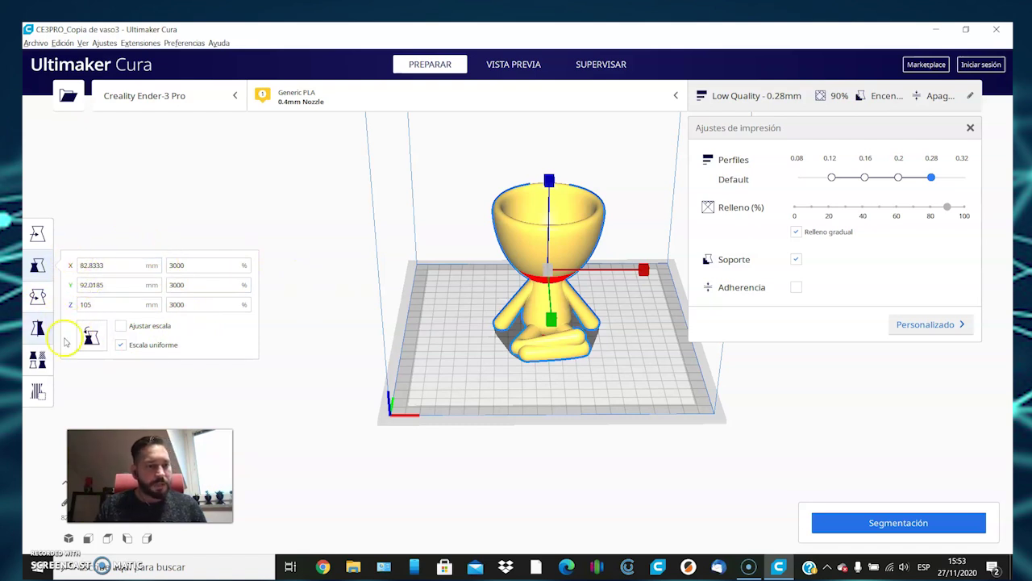
left_click(36, 296)
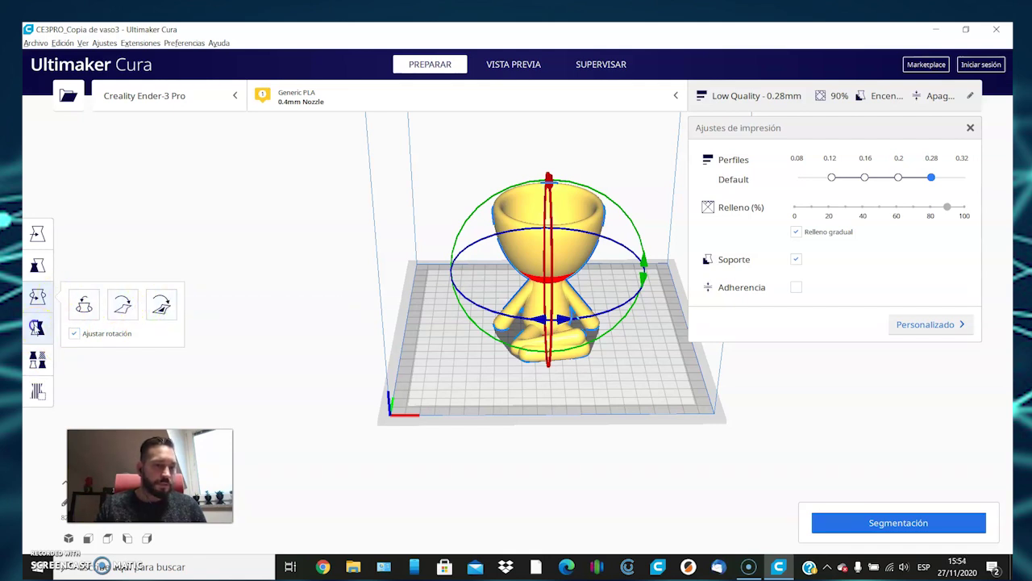
left_click(36, 327)
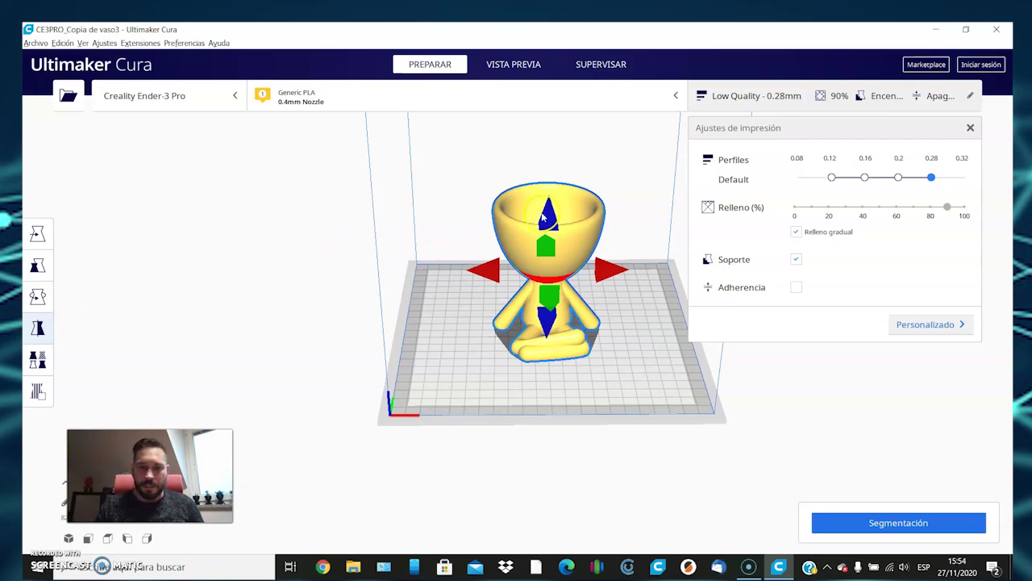
left_click_drag(542, 216, 548, 213)
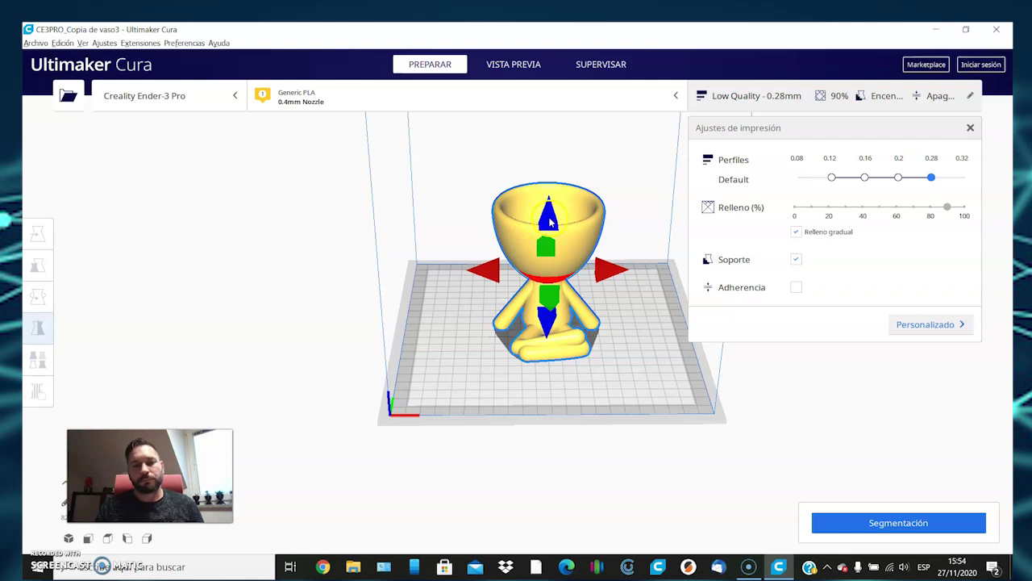
left_click_drag(549, 223, 545, 224)
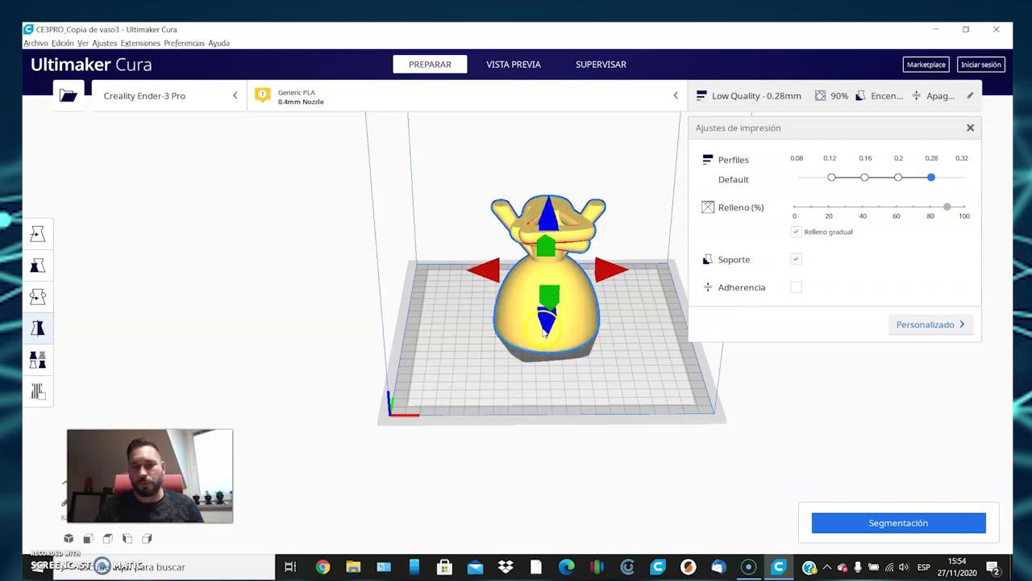
left_click_drag(545, 325, 302, 296)
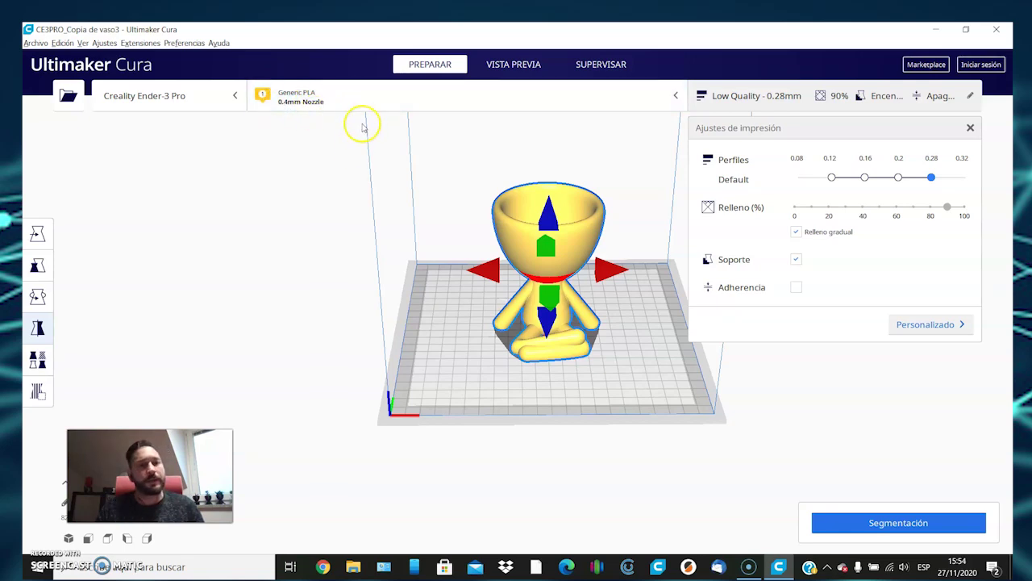
Open the Ender-3 Pro's Ajustes de la máquina through Administrar impresoras.
left_click(181, 103)
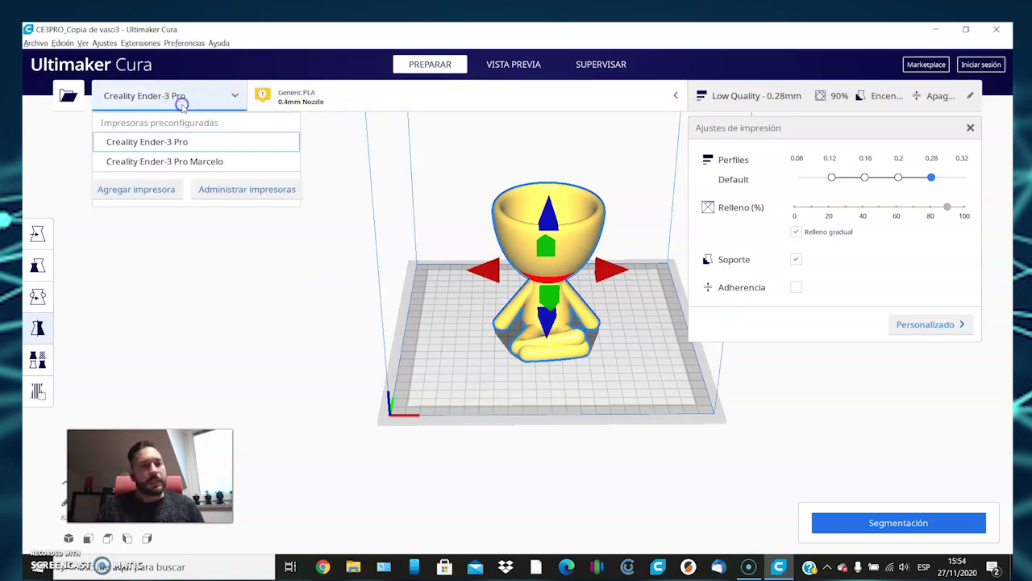
left_click(213, 189)
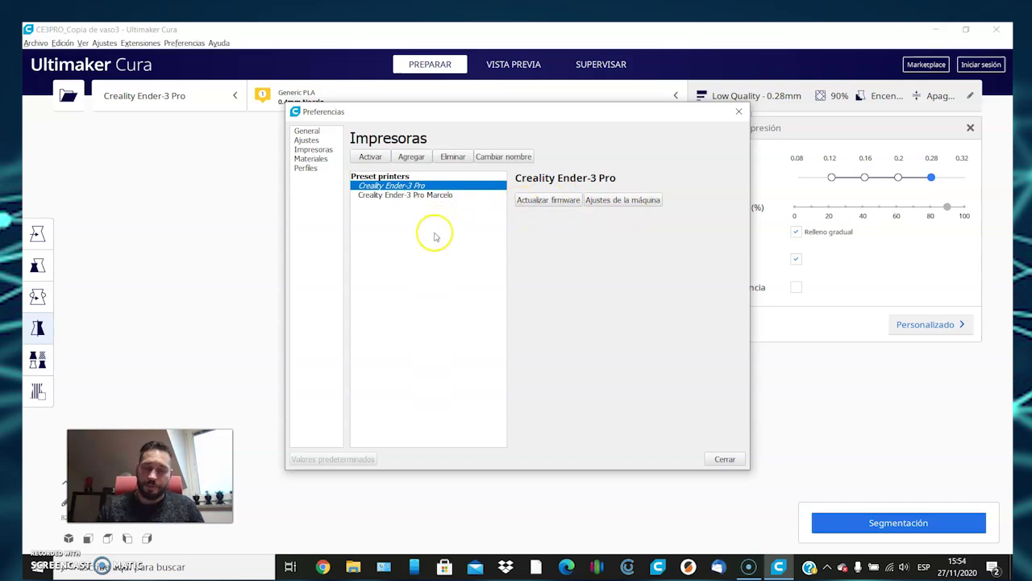
left_click(602, 208)
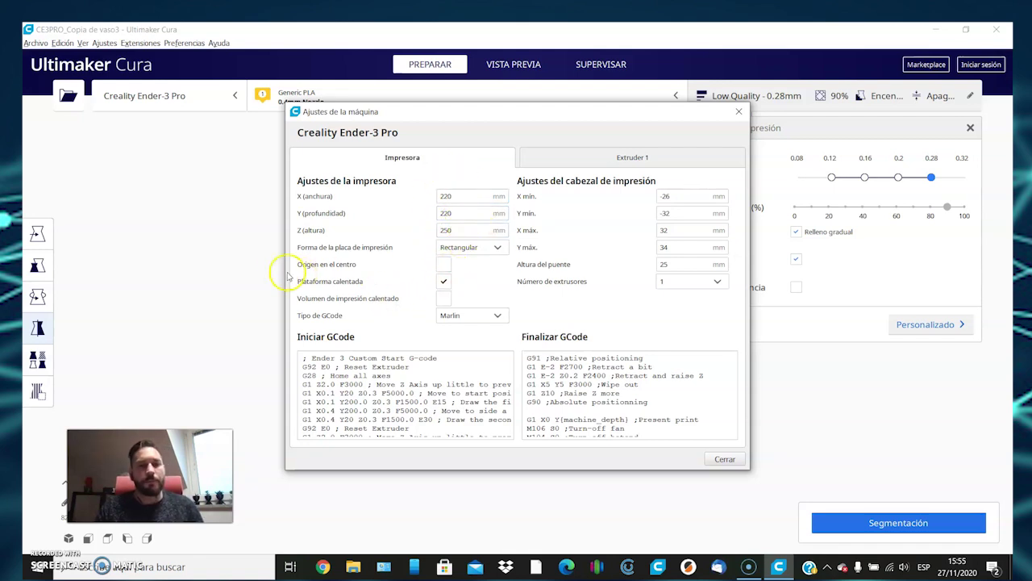
Review the Impresora tab: rectangular build plate, heated bed enabled, and start G-code.
left_click(496, 252)
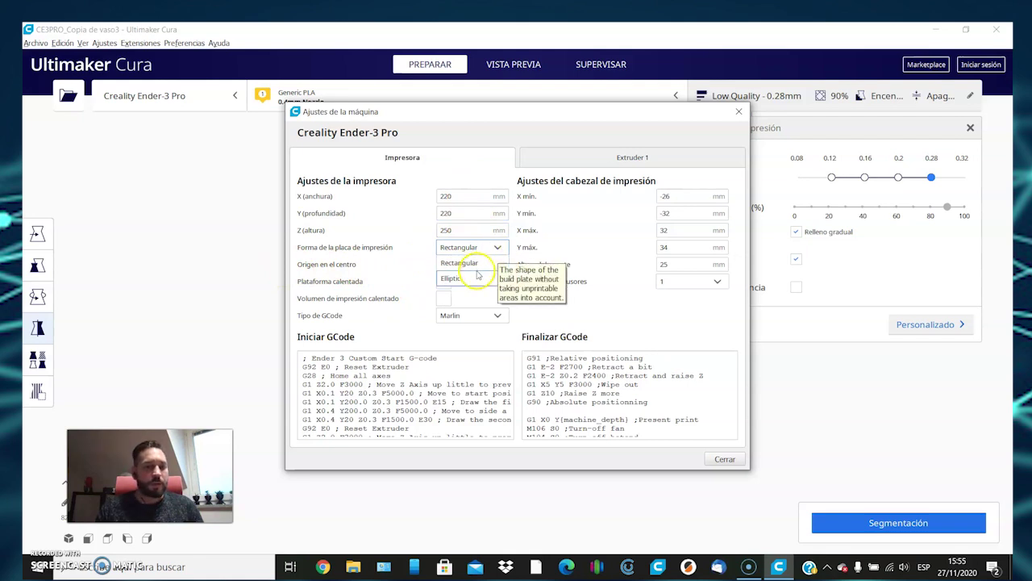
left_click(487, 250)
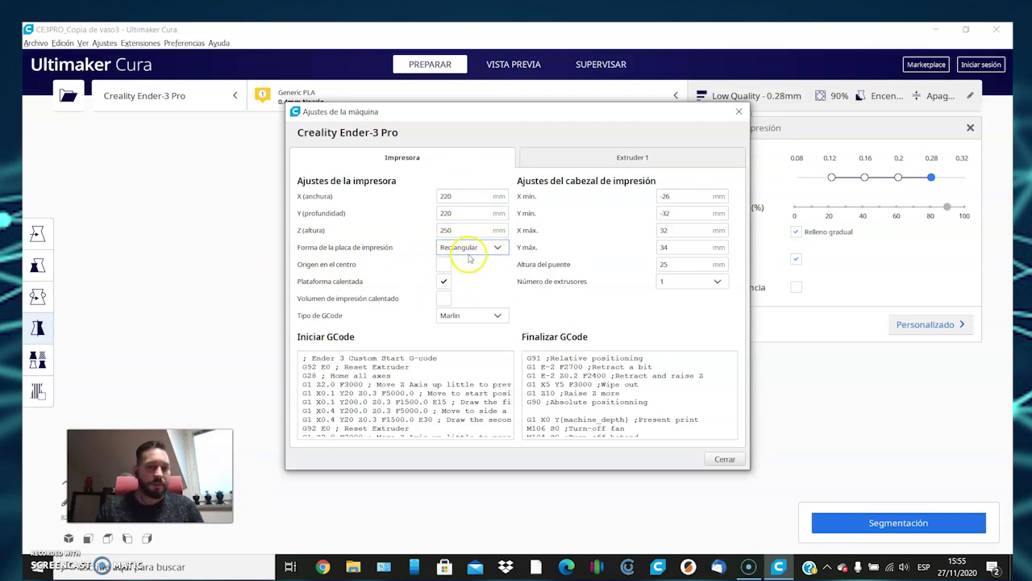
left_click(445, 281)
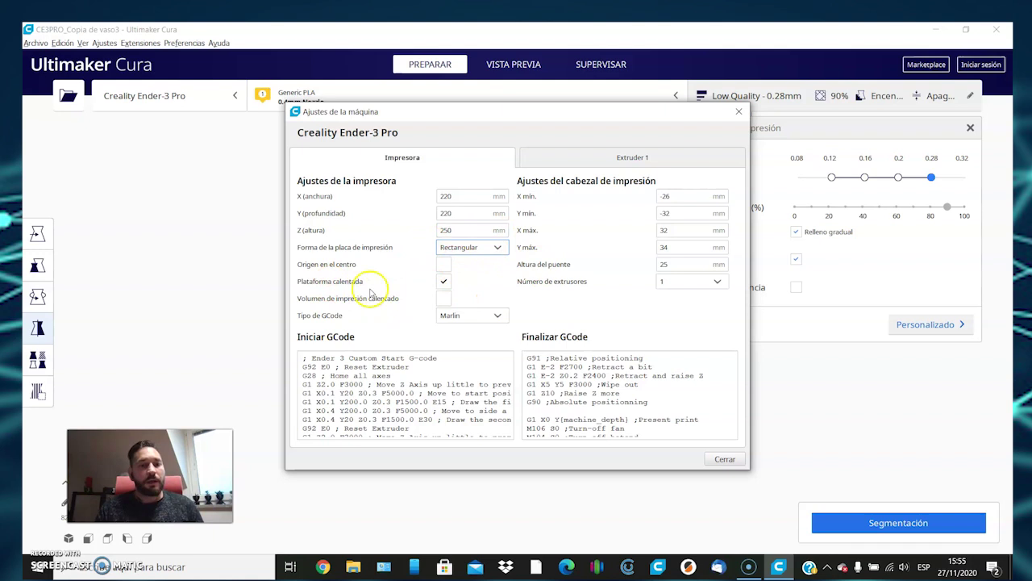
left_click(445, 282)
left_click(445, 283)
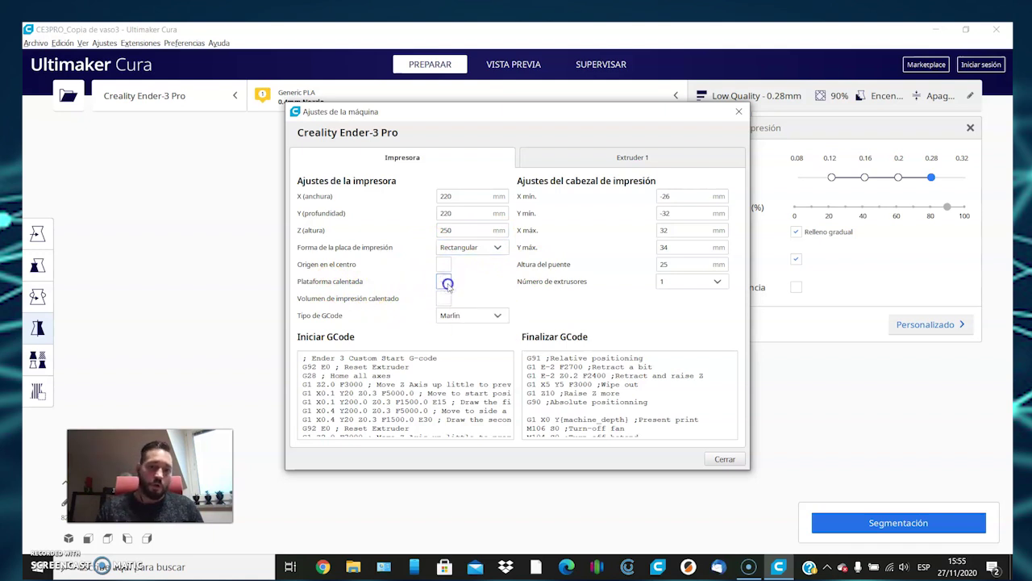
scroll(357, 380, "down", 2)
scroll(323, 370, "up", 2)
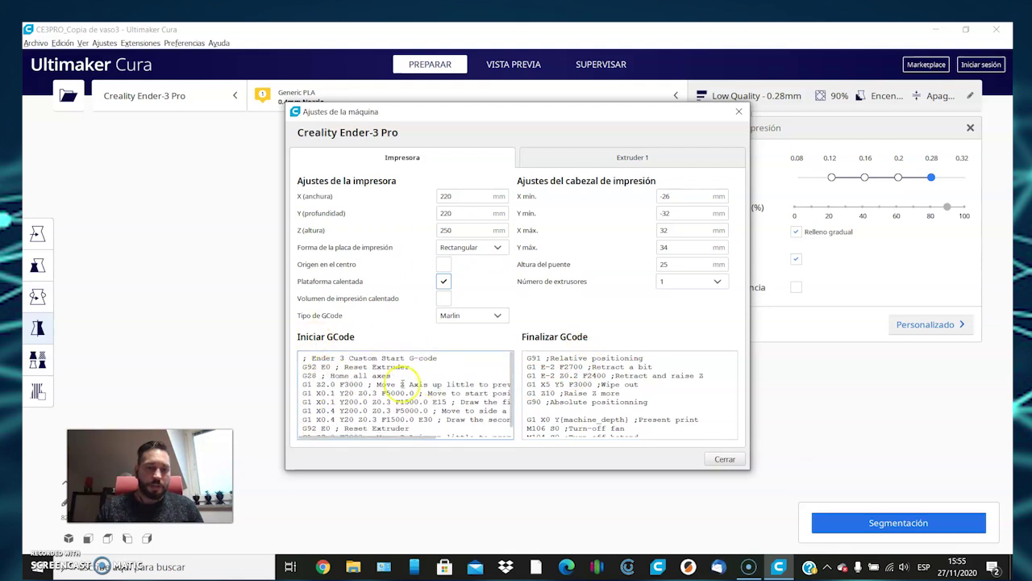
scroll(375, 375, "down", 1)
scroll(387, 376, "up", 1)
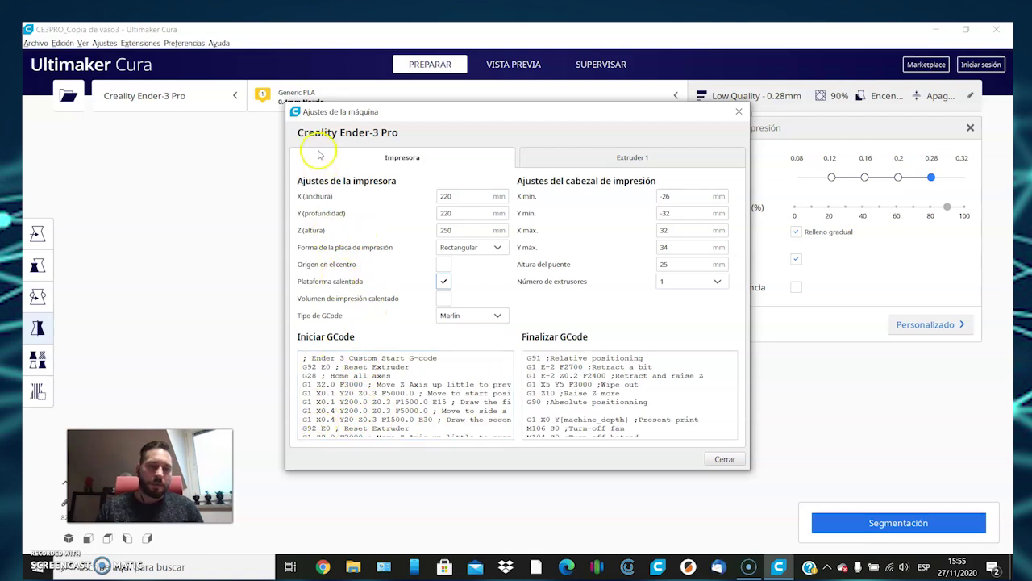
left_click(385, 401)
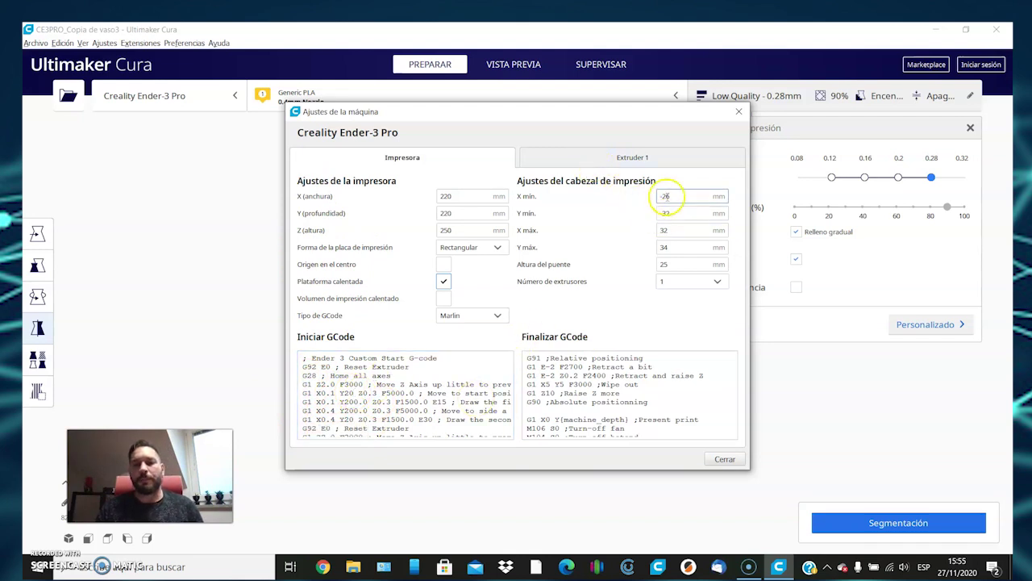
Check Extruder 1's 1.75 mm filament diameter, then close Machine Settings and Preferences.
left_click(616, 158)
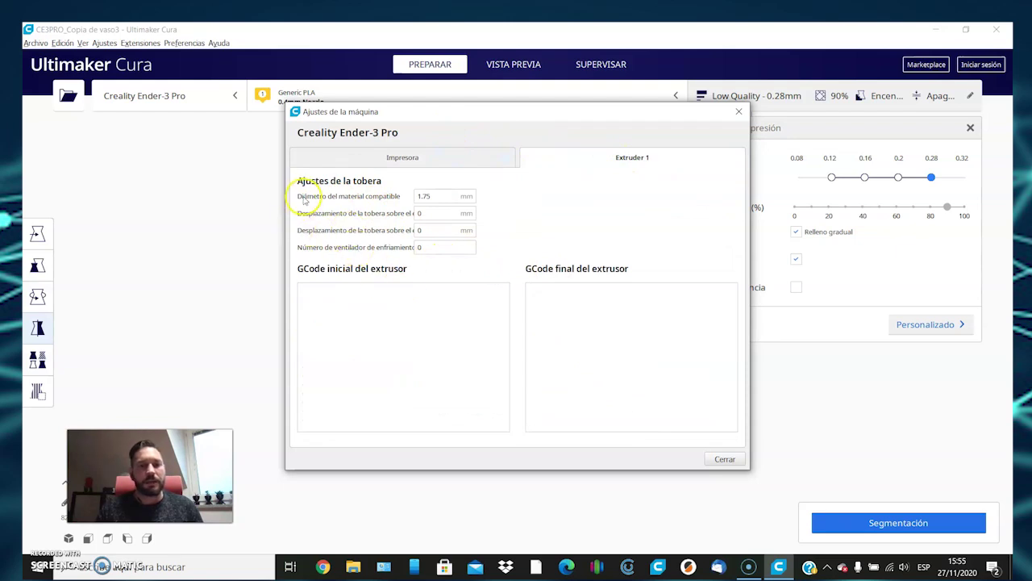
left_click_drag(434, 198, 362, 199)
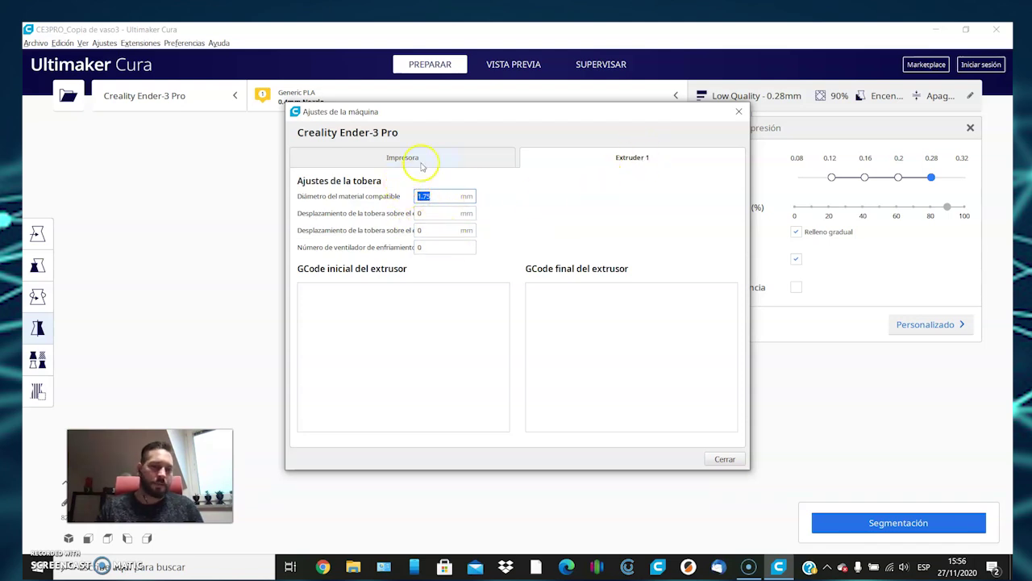
left_click(421, 165)
left_click(720, 459)
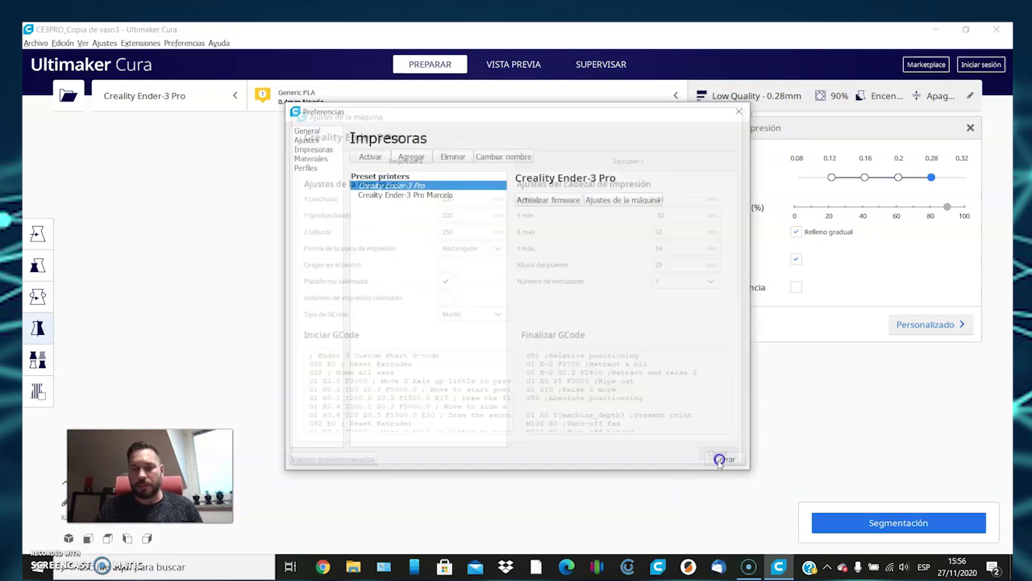
left_click(718, 459)
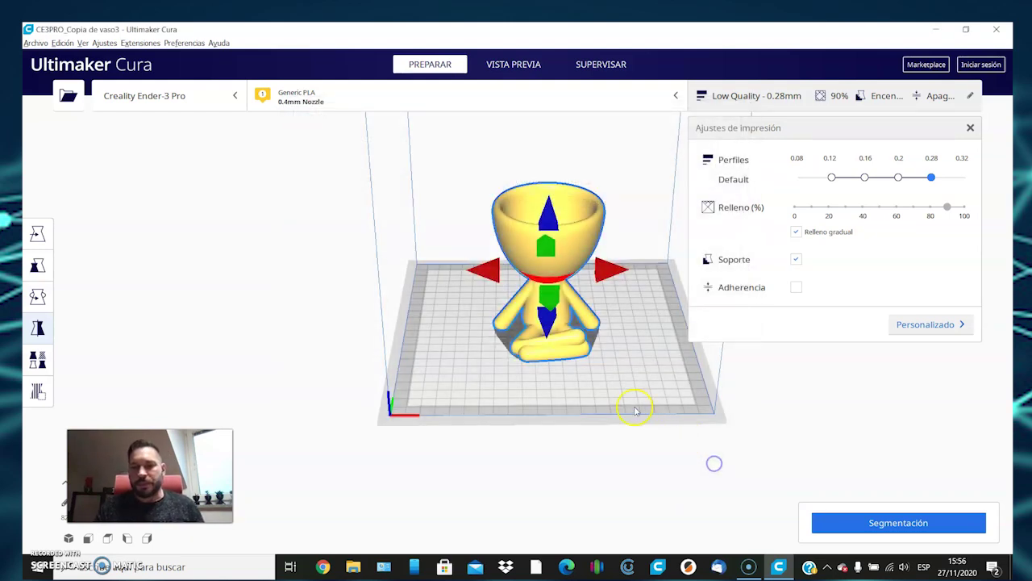
Disable Relleno gradual and lower the infill density from 90% to 20%.
scroll(655, 300, "up", 1)
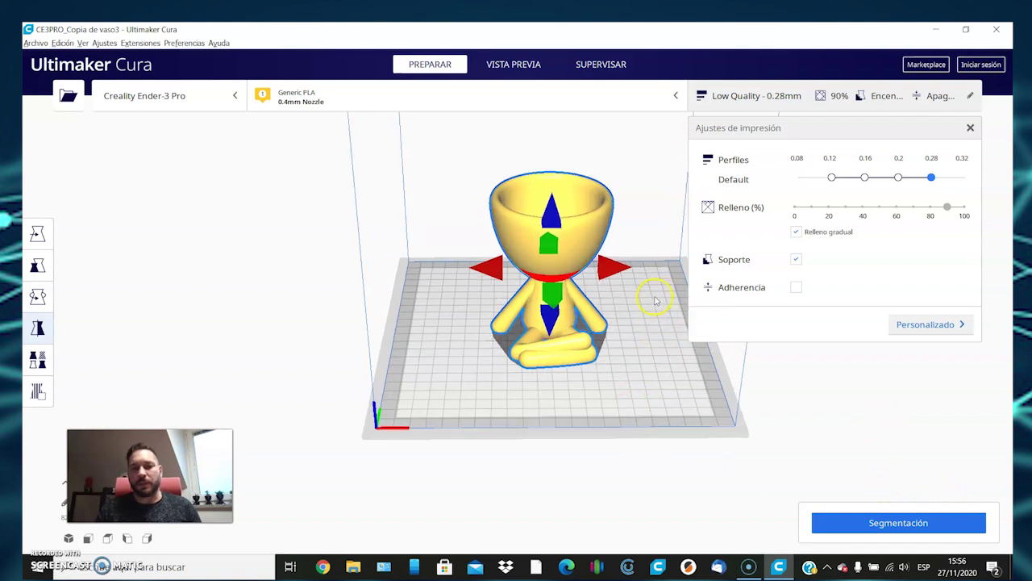
scroll(655, 300, "up", 1)
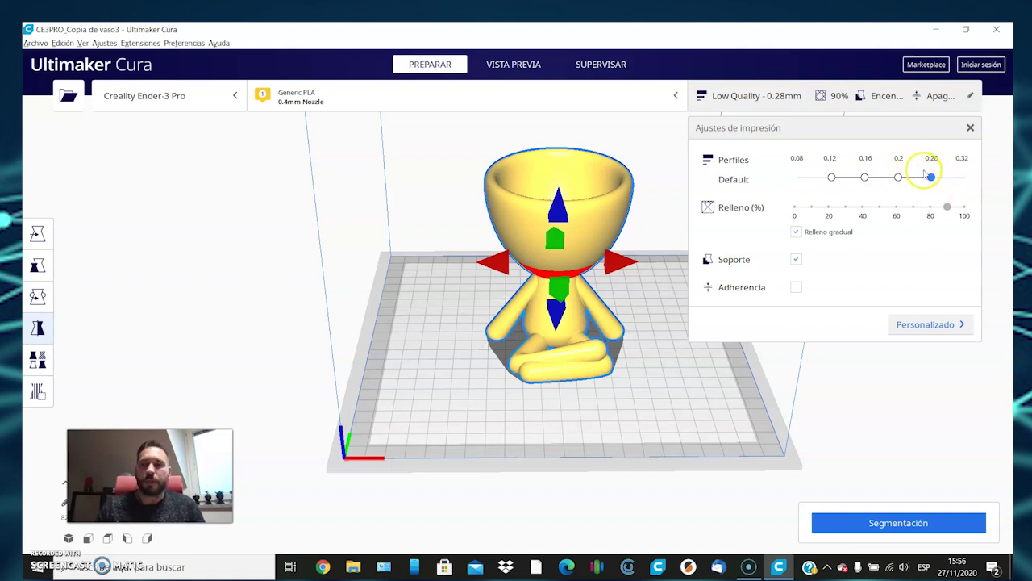
mouse_move(947, 207)
left_mouse_down()
mouse_move(803, 212)
mouse_move(952, 209)
left_mouse_up()
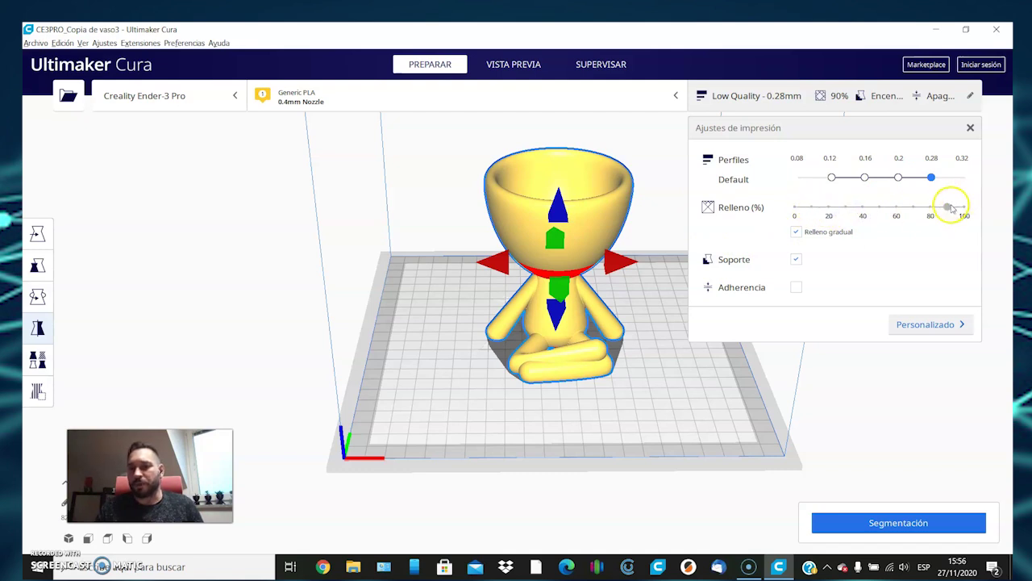
left_click(796, 231)
left_click_drag(953, 212, 827, 211)
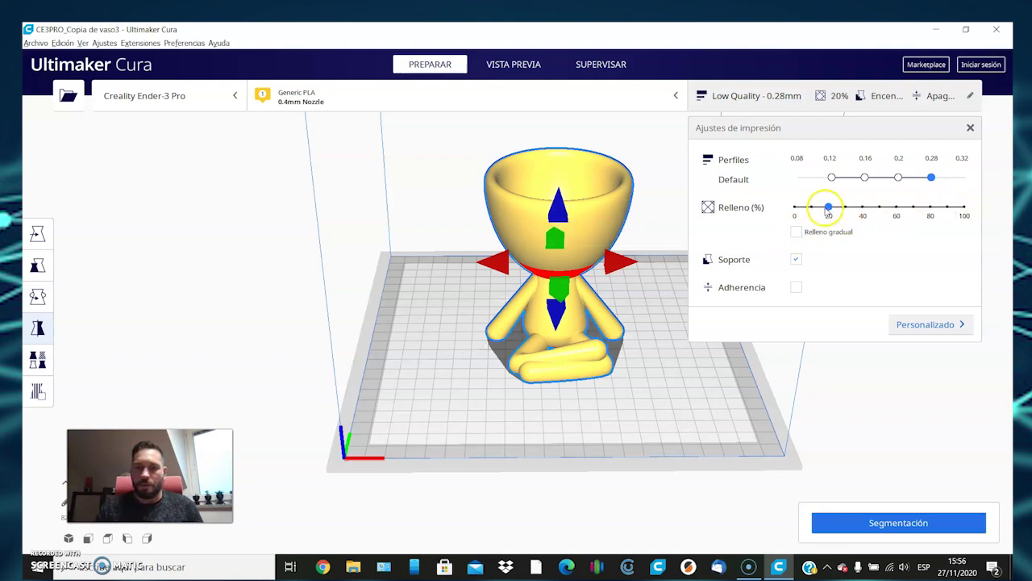
left_click(796, 233)
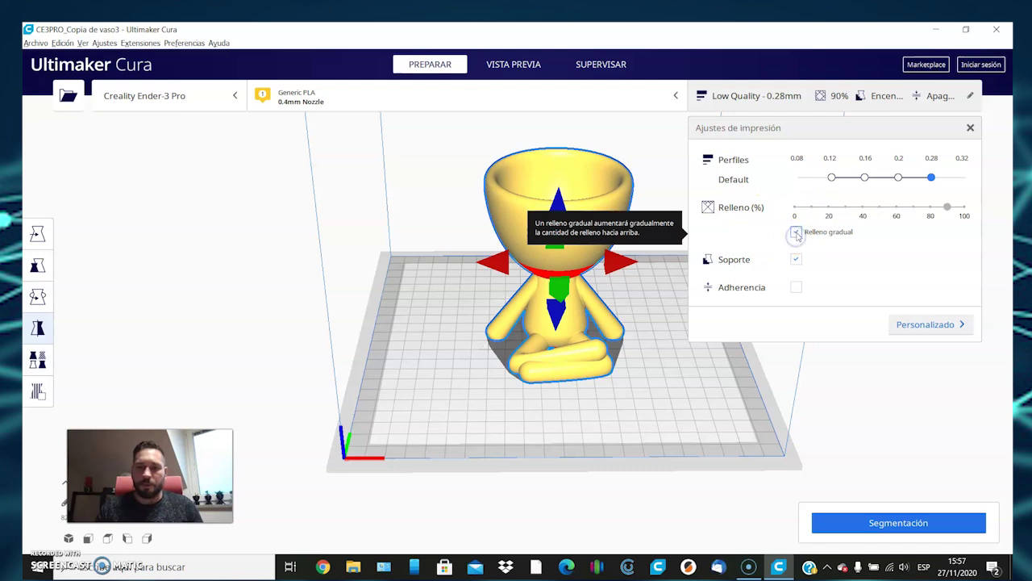
left_click(796, 232)
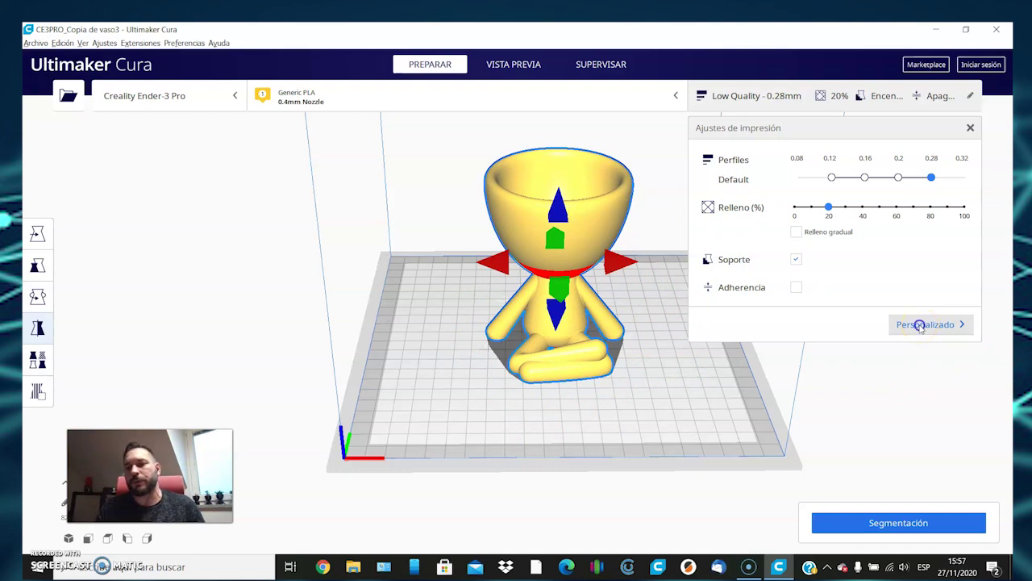
Switch to Personalizado, browse the setting categories, and slice the figure with 20% infill.
left_click(920, 325)
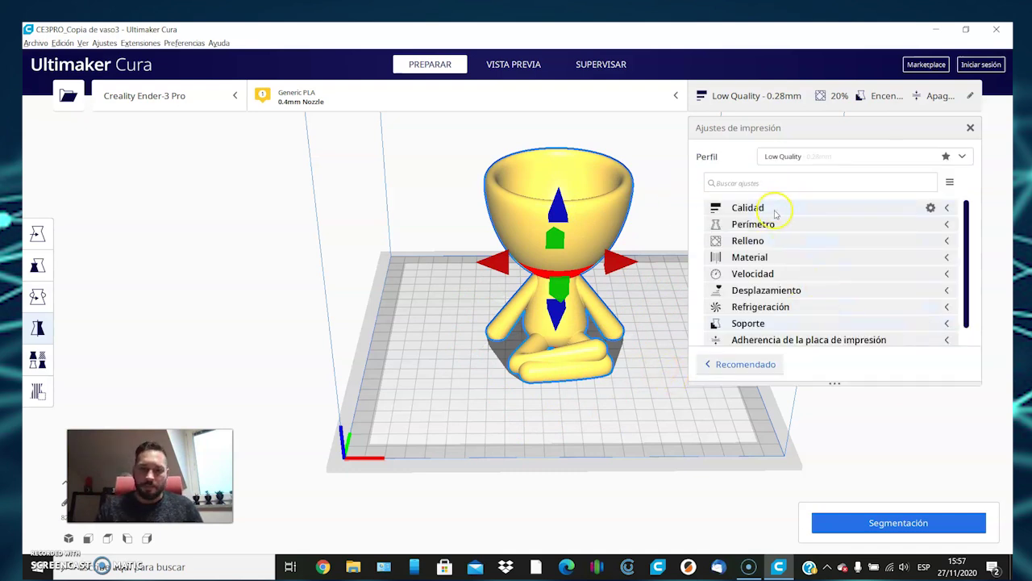
scroll(783, 315, "down", 1)
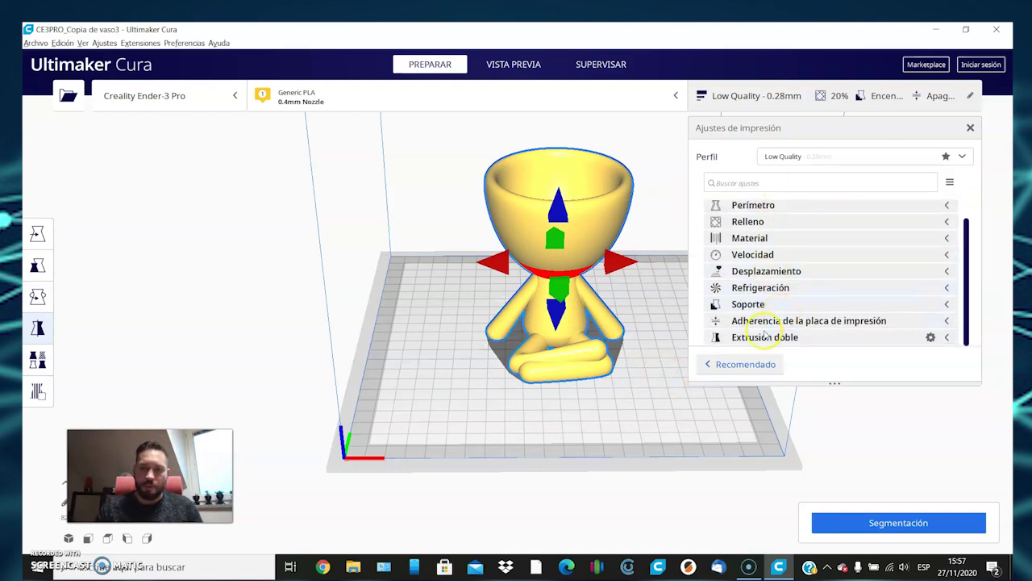
scroll(790, 262, "up", 1)
scroll(800, 326, "down", 1)
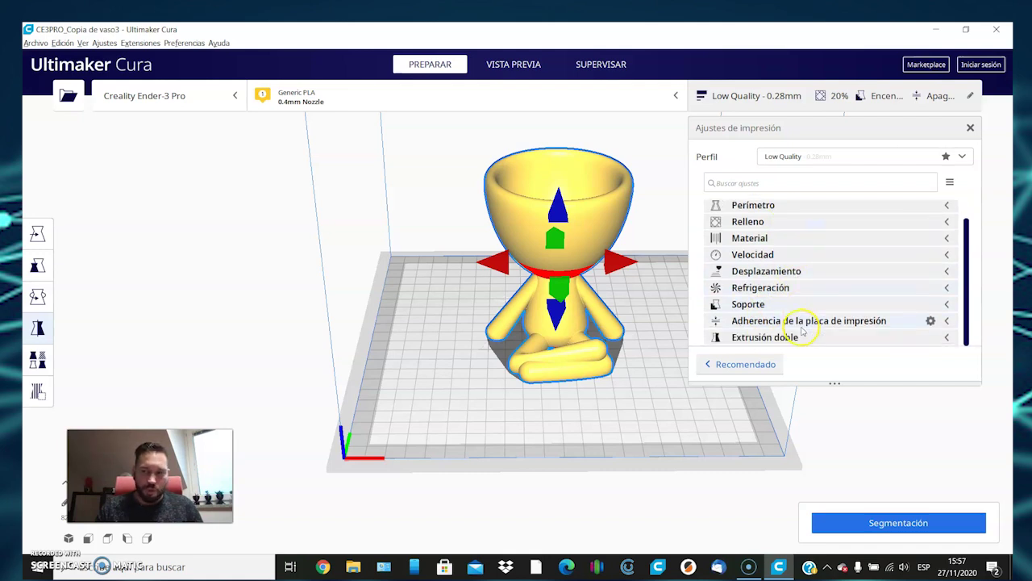
scroll(798, 318, "up", 1)
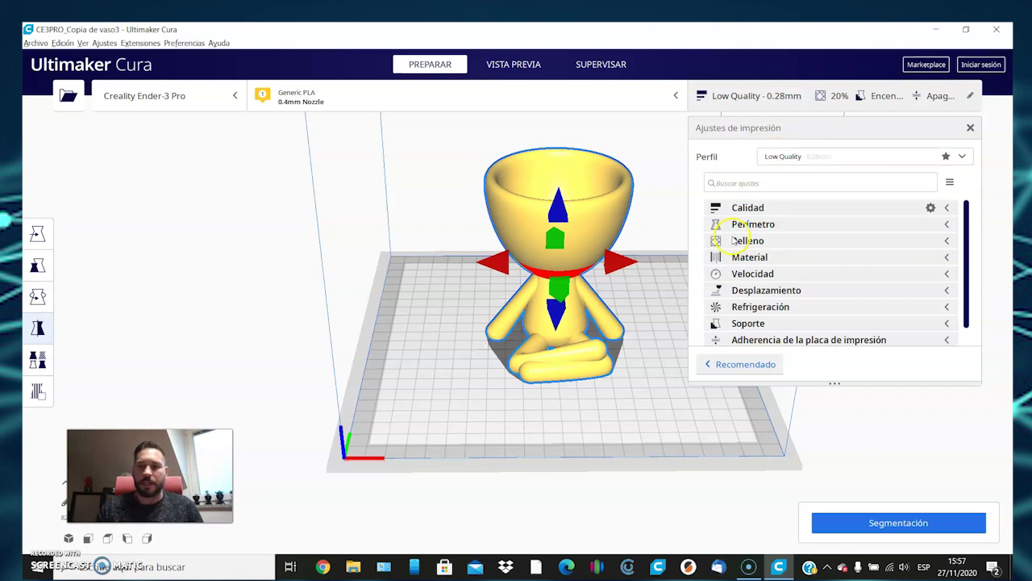
left_click(883, 522)
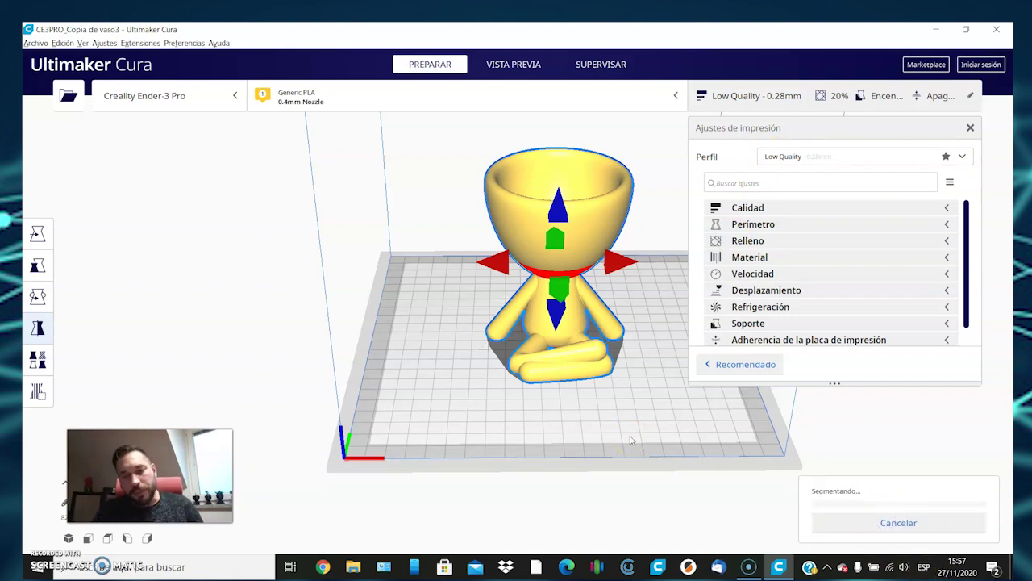
Close the settings panel, view the figure from above, and wait for the 9 horas 42 minutos, 102 g slice.
left_click(969, 127)
right_click_drag(745, 243, 688, 184)
left_click(673, 243)
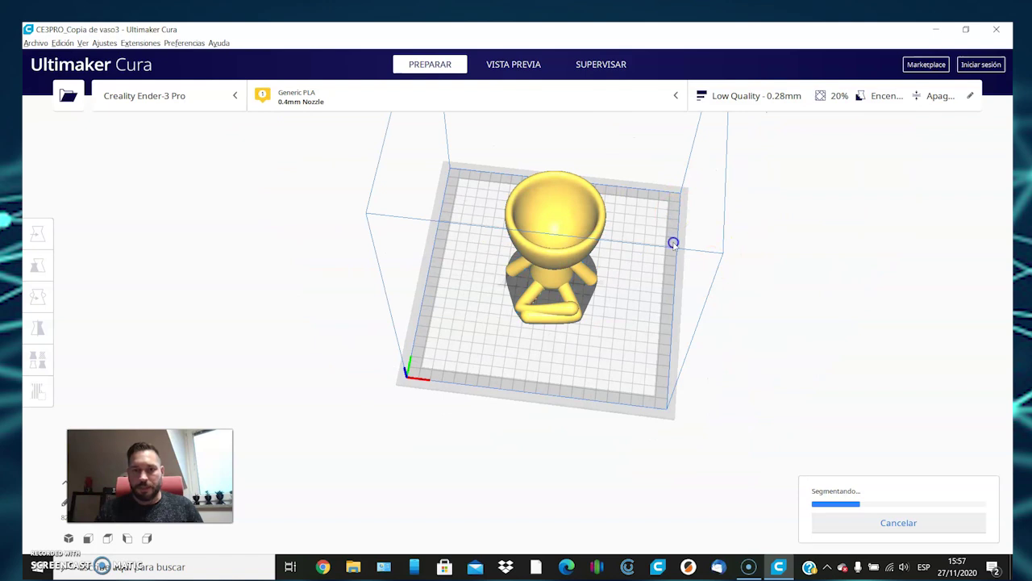
right_click_drag(638, 254, 627, 295)
scroll(699, 192, "up", 2)
right_click_drag(701, 196, 659, 339)
scroll(662, 339, "up", 3)
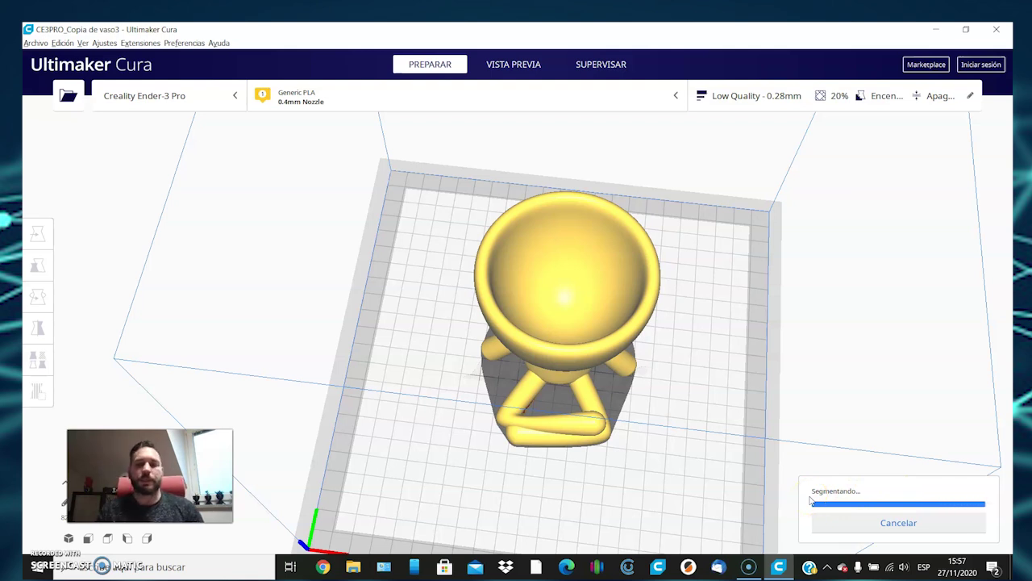
left_click(828, 532)
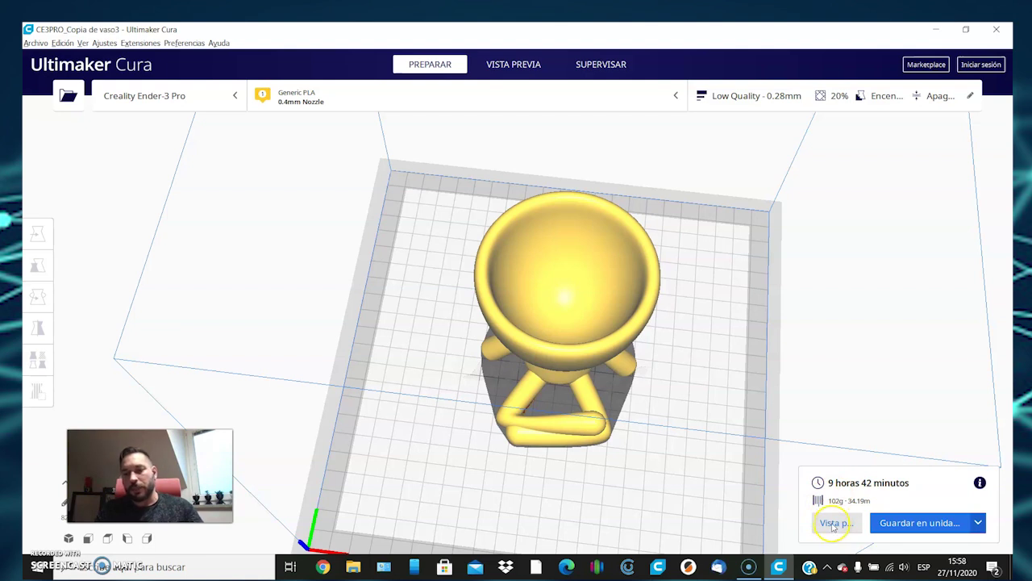
Review the 9 horas 42 minutos / 102 g PLA breakdown and show the alternative save options.
left_click(984, 483)
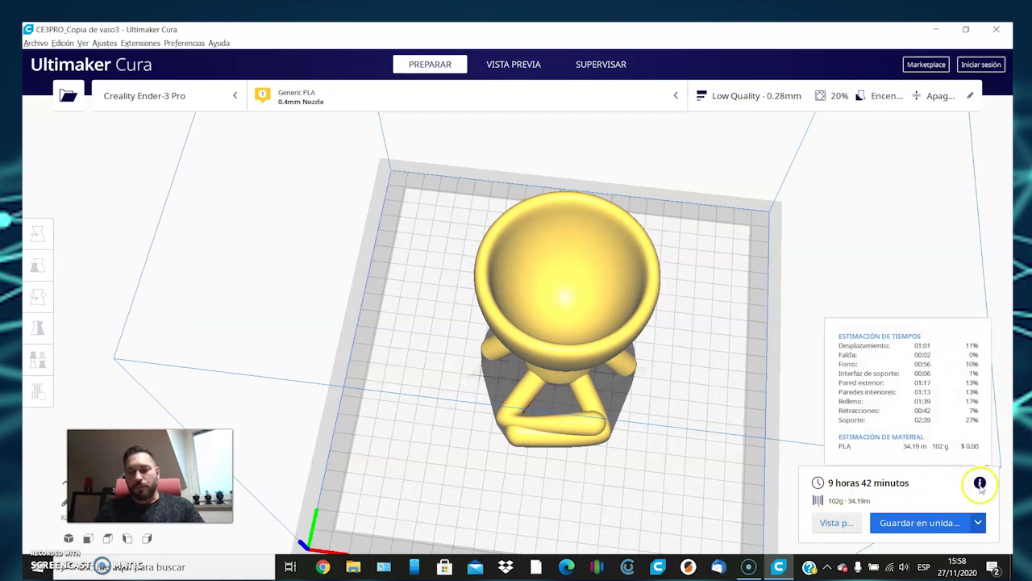
left_click(979, 484)
left_click(980, 482)
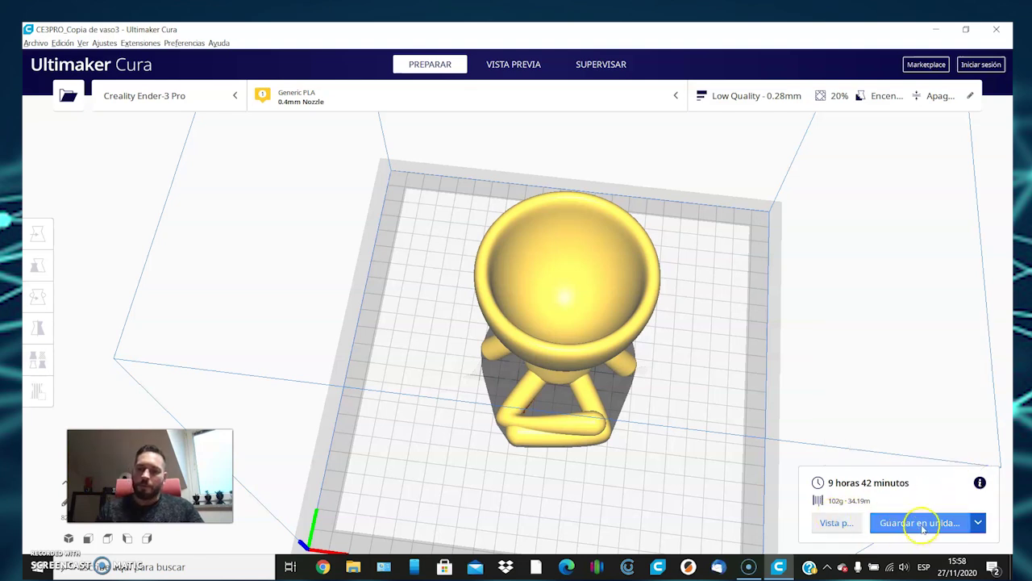
left_click(980, 522)
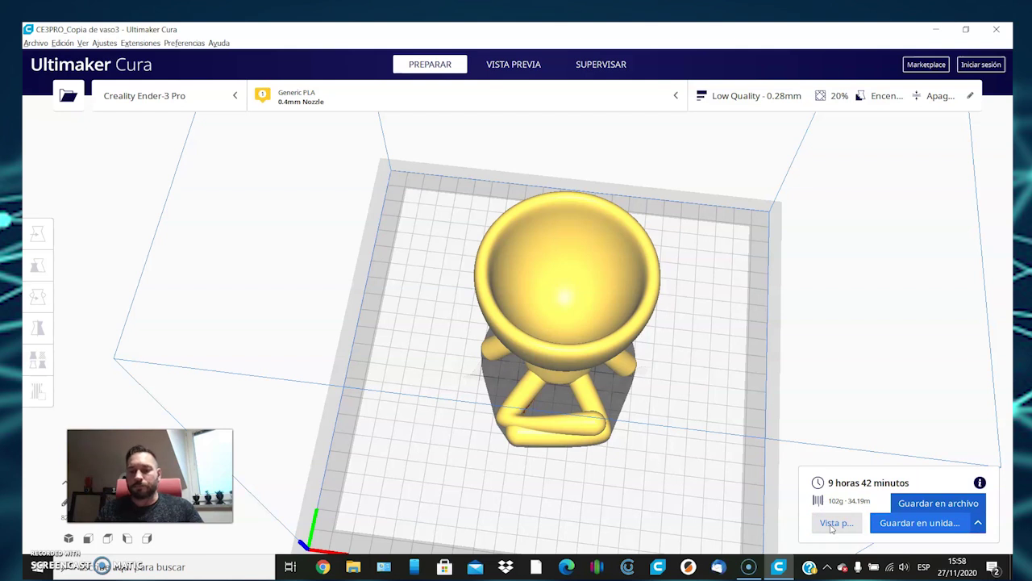
Switch to Vista previa and orbit the sliced figure to see it from above and below.
left_click(836, 523)
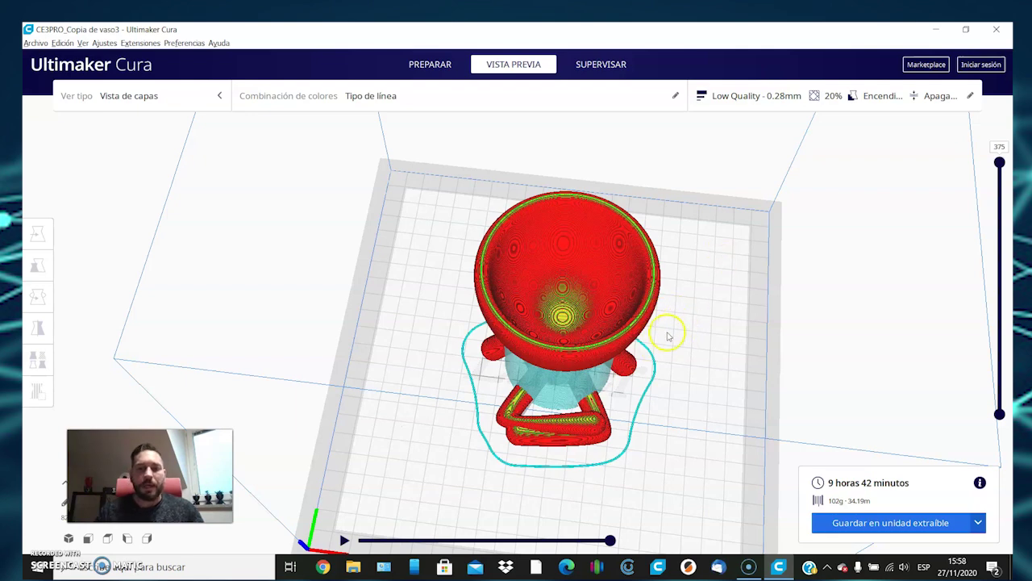
mouse_move(687, 362)
right_mouse_down()
mouse_move(688, 311)
mouse_move(631, 272)
mouse_move(479, 329)
mouse_move(599, 428)
mouse_move(671, 383)
right_mouse_up()
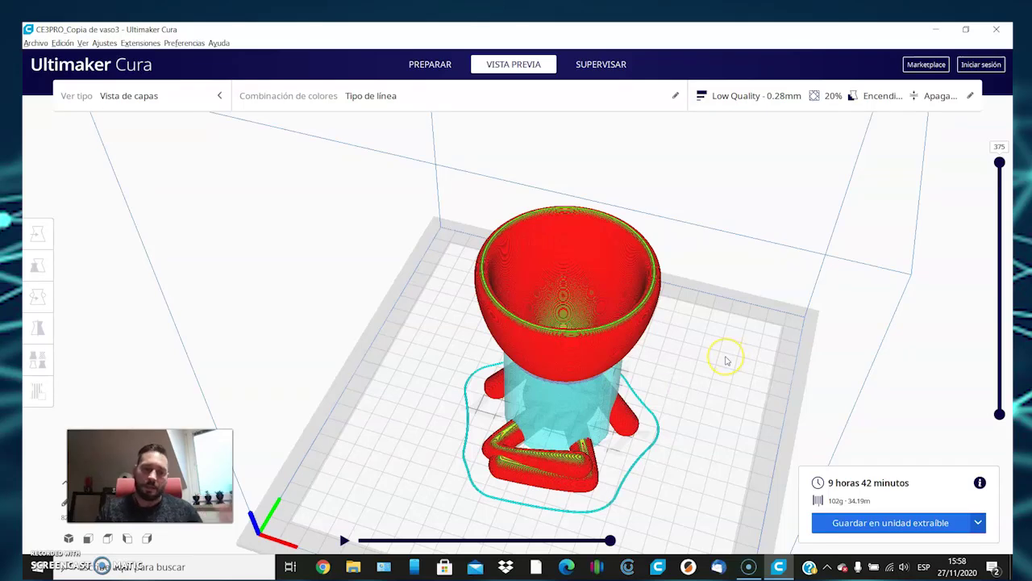
mouse_move(715, 401)
right_mouse_down()
mouse_move(710, 253)
mouse_move(707, 362)
mouse_move(725, 389)
mouse_move(732, 334)
mouse_move(715, 403)
right_mouse_up()
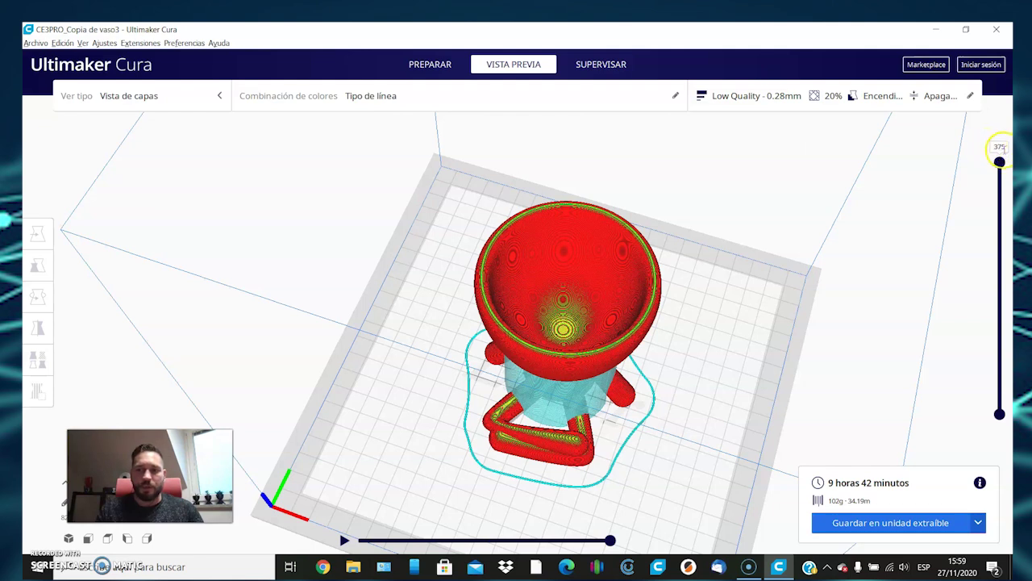
Hide layers up to 85 and restore them, then cut the preview down to layer 298.
left_click_drag(999, 413, 1004, 351)
right_click_drag(869, 392, 763, 261)
left_click_drag(999, 326, 1000, 415)
right_click_drag(966, 469, 820, 440)
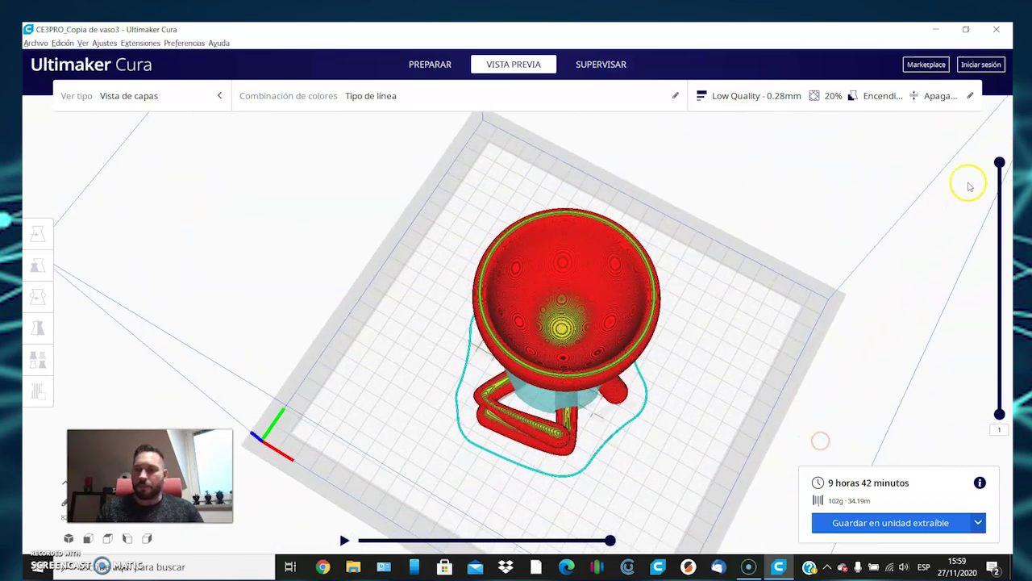
left_click_drag(999, 162, 996, 219)
scroll(785, 279, "up", 2)
Keep the Combinación de colores scheme set to Tipo de línea.
left_click(343, 96)
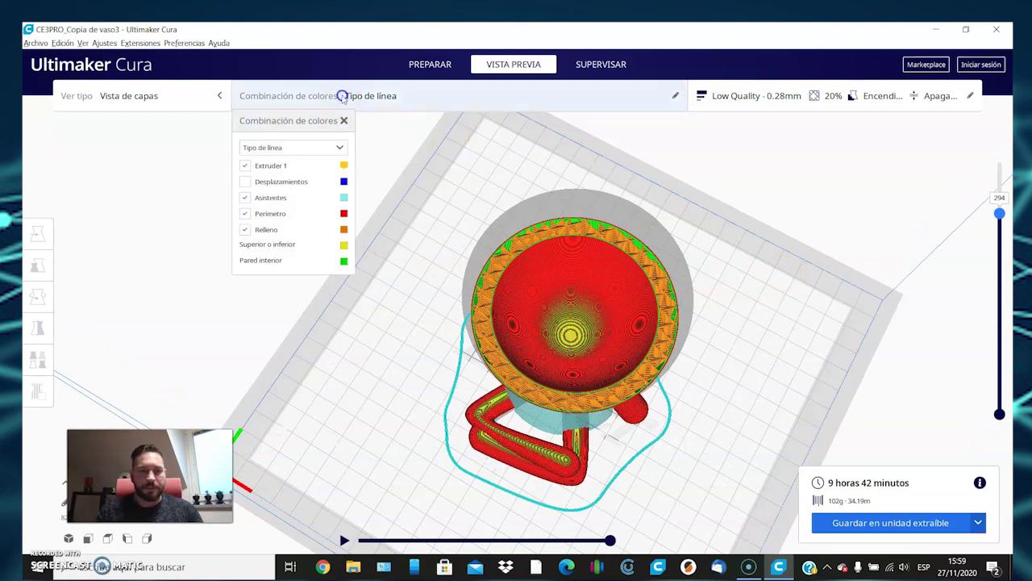
left_click(340, 147)
left_click(339, 147)
left_click(339, 147)
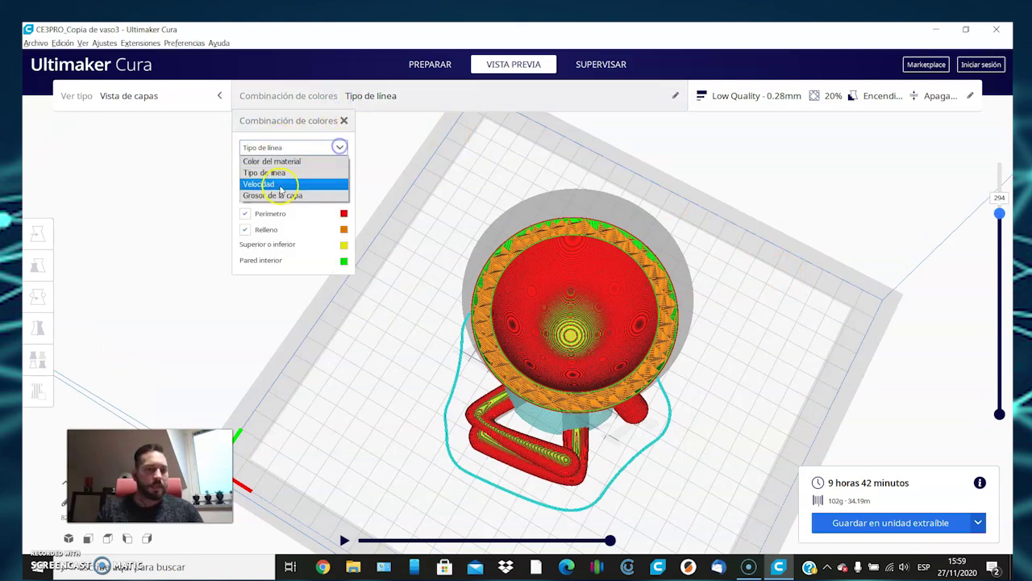
left_click(311, 147)
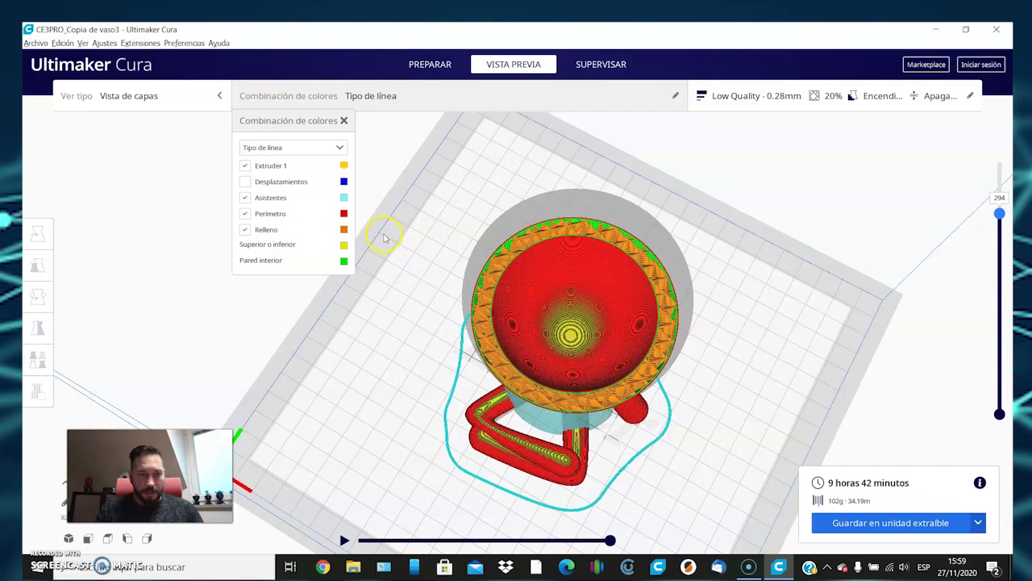
Raise the layer slider to all 375 layers and orbit to a top-down view of the bowl.
scroll(554, 256, "up", 2)
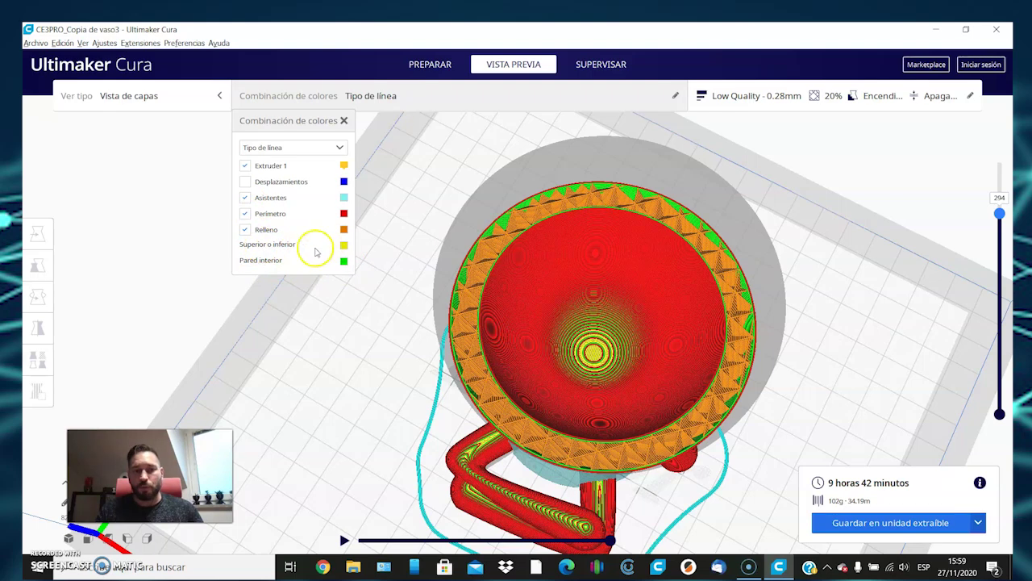
left_click_drag(1000, 214, 1008, 135)
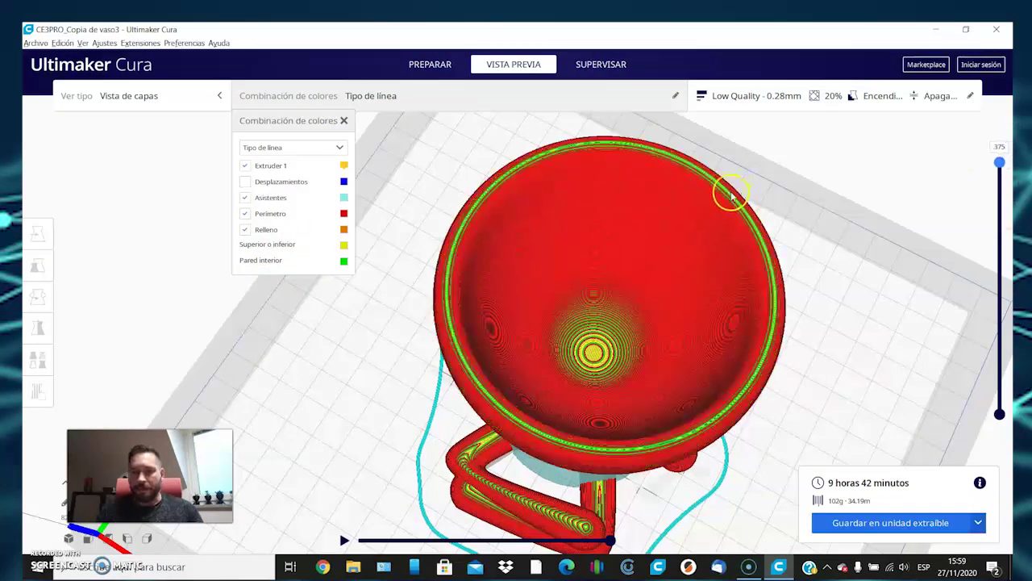
right_click_drag(549, 293, 541, 433)
right_click_drag(597, 506, 564, 494)
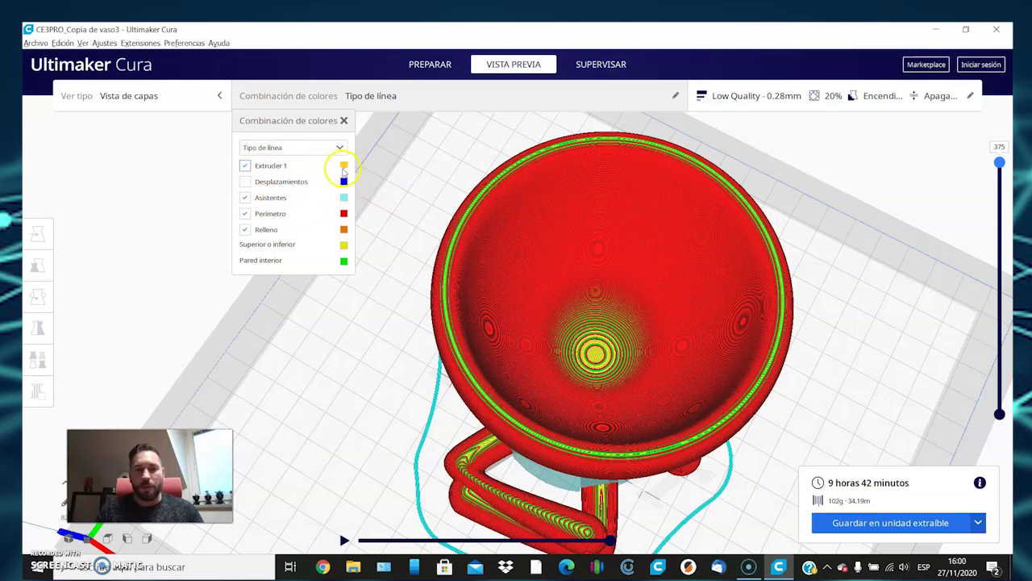
scroll(502, 244, "down", 4)
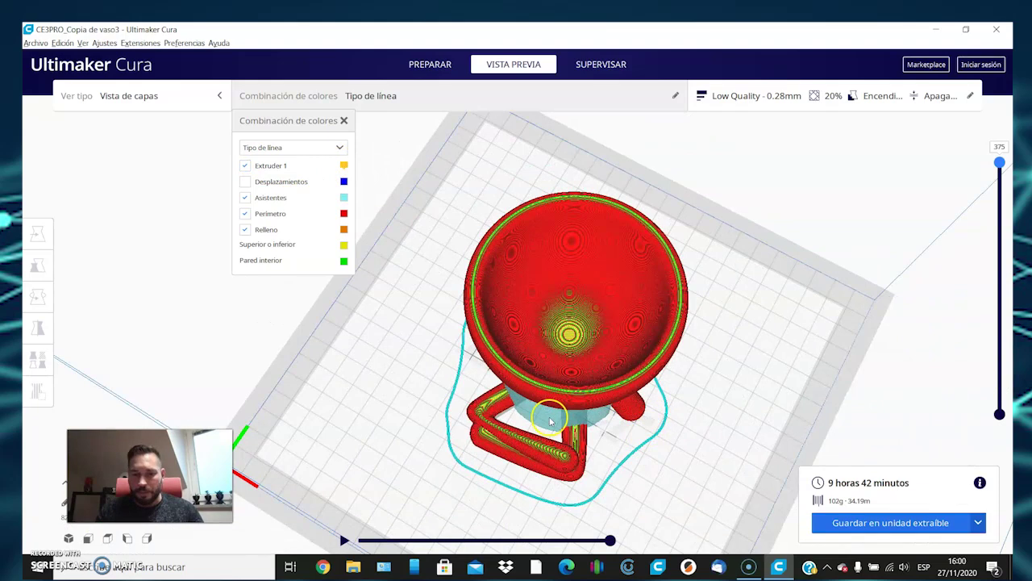
left_click(344, 541)
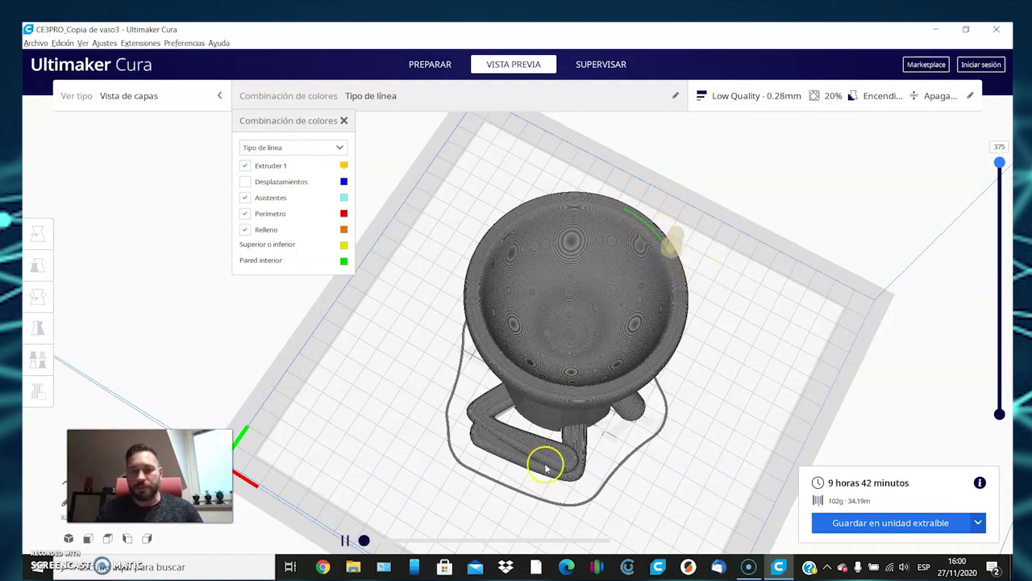
left_click_drag(1000, 162, 1000, 328)
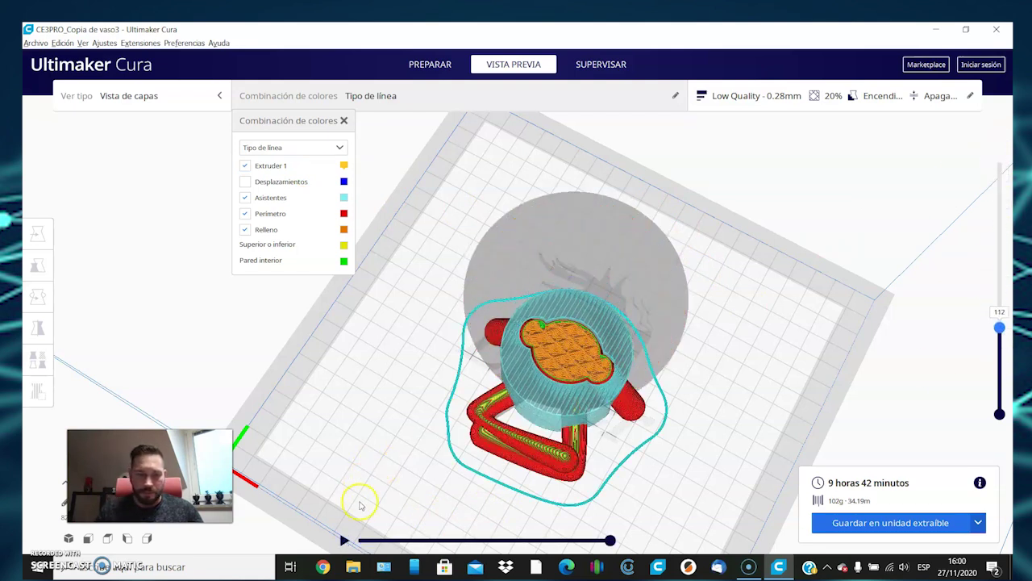
left_click(343, 540)
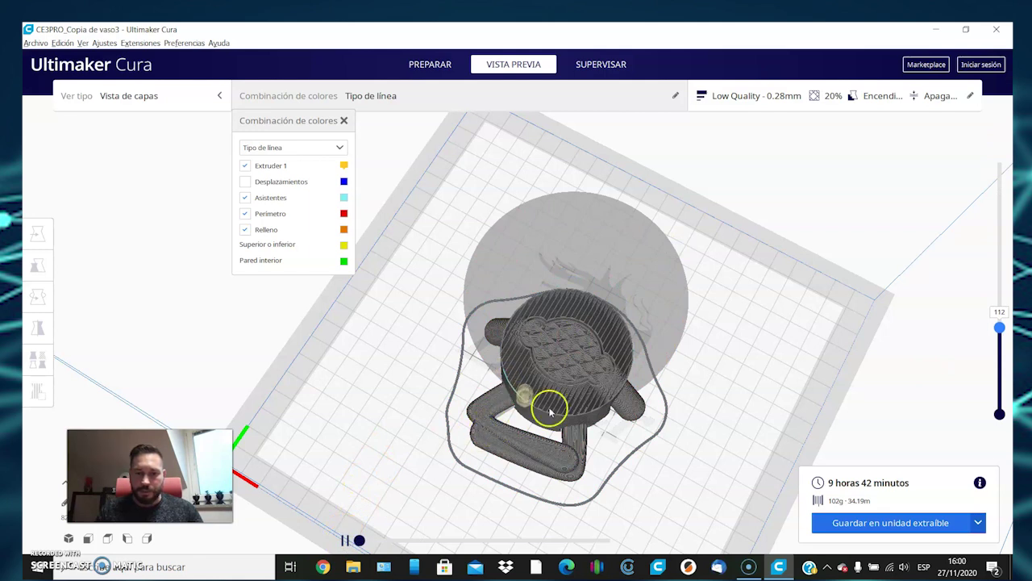
left_click(345, 541)
left_click_drag(363, 545, 478, 541)
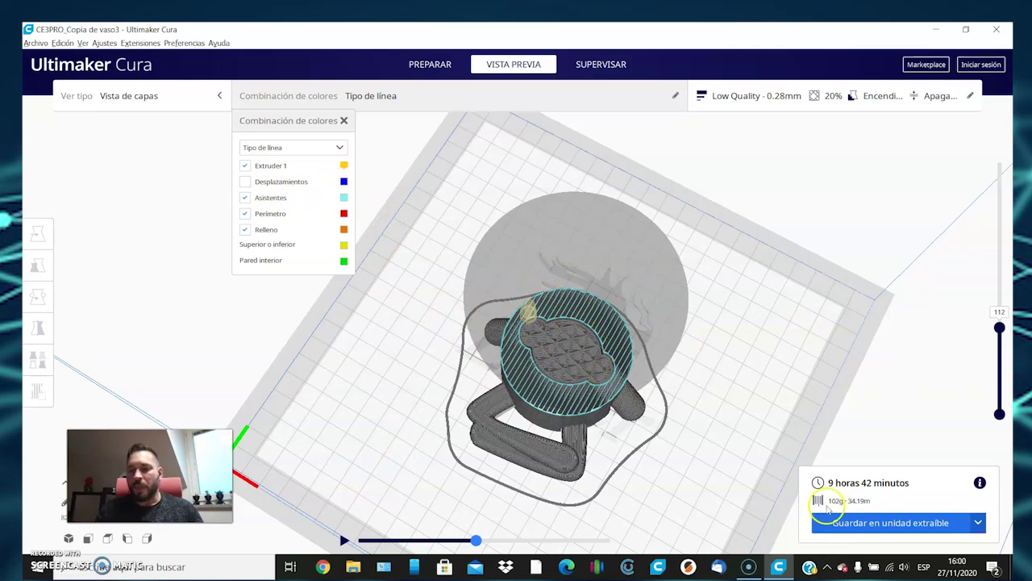
left_click_drag(999, 329, 999, 162)
right_click_drag(809, 320, 751, 207)
mouse_move(585, 405)
right_mouse_down()
mouse_move(555, 410)
mouse_move(551, 399)
mouse_move(599, 357)
mouse_move(582, 407)
right_mouse_up()
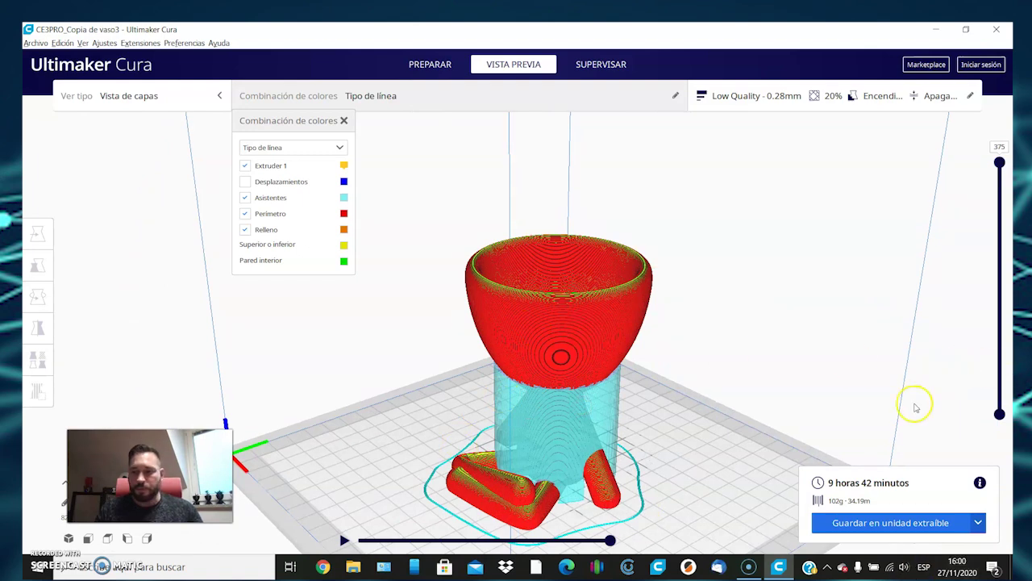
In Recomendado mode, untick Soporte, tick Adherencia and enable Relleno gradual.
left_click(891, 95)
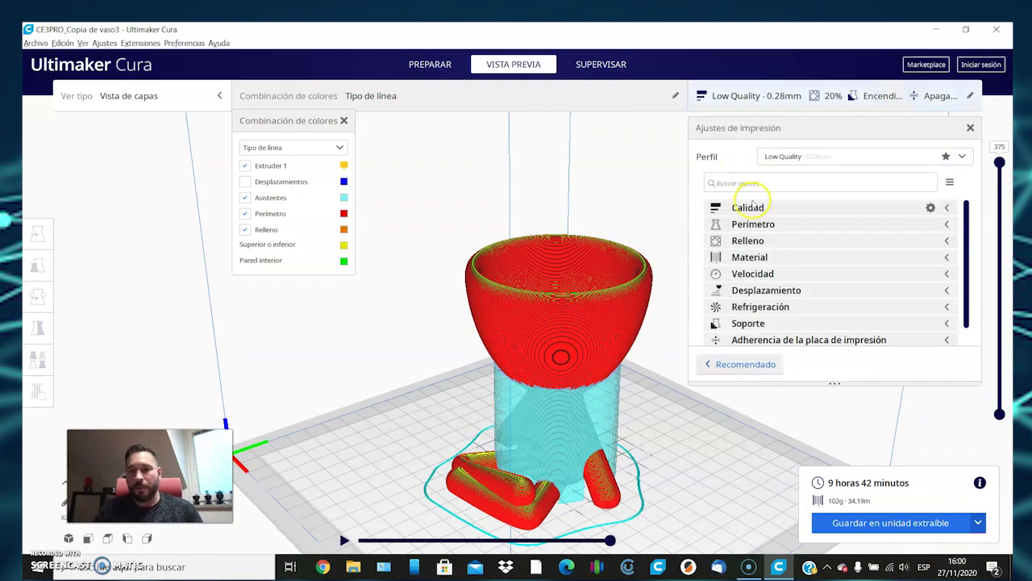
left_click(964, 157)
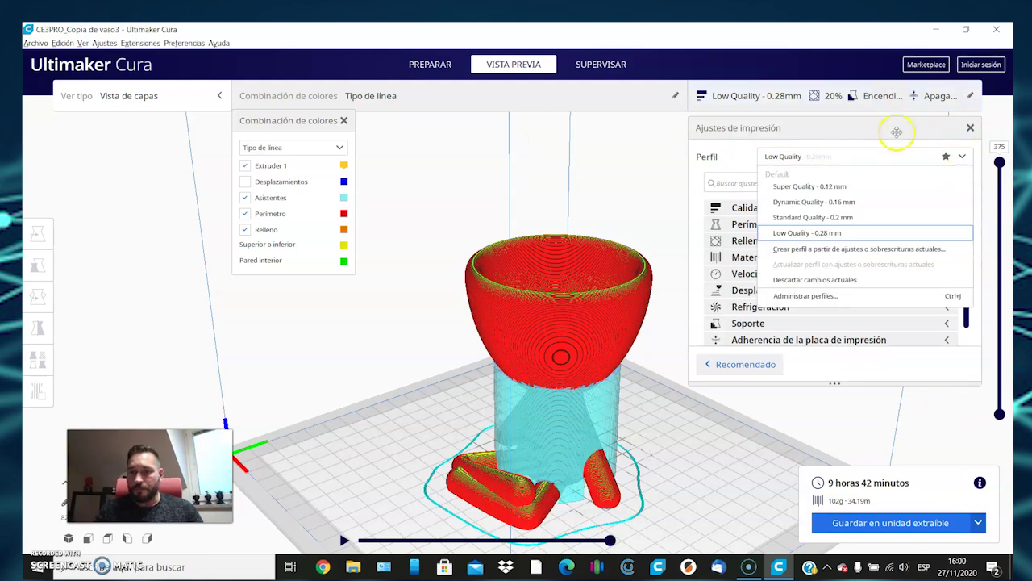
left_click(736, 364)
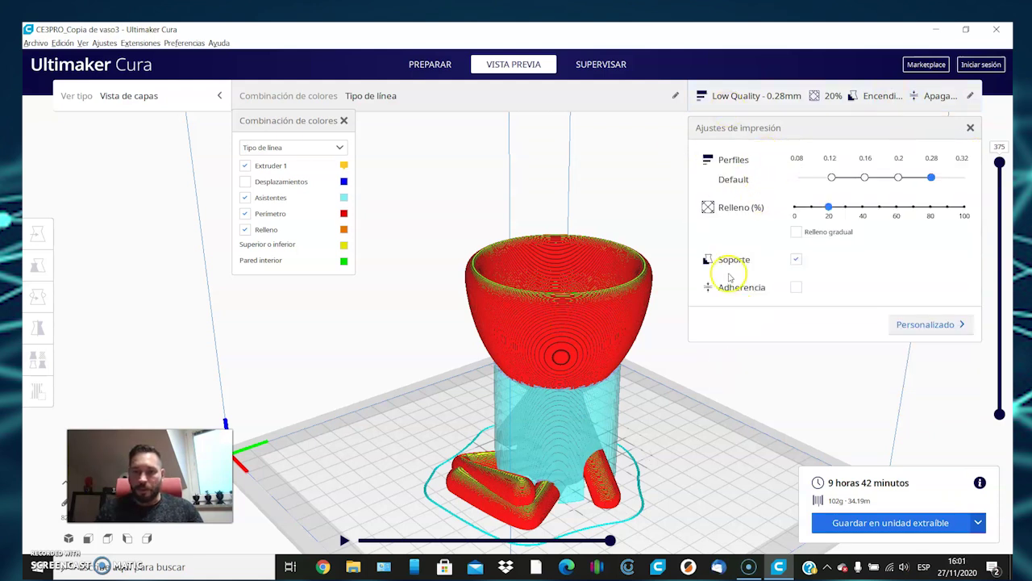
left_click(796, 259)
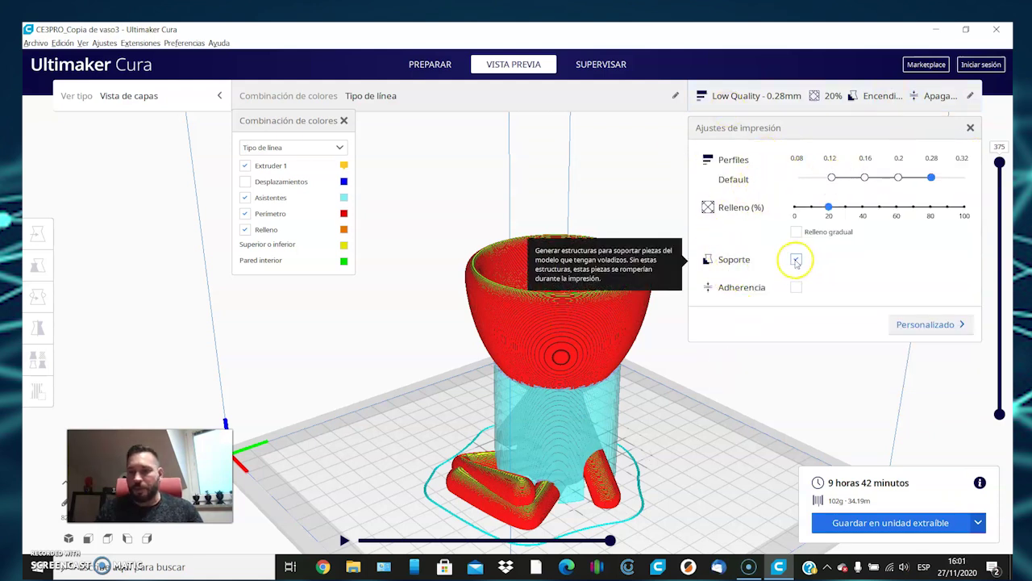
left_click(794, 289)
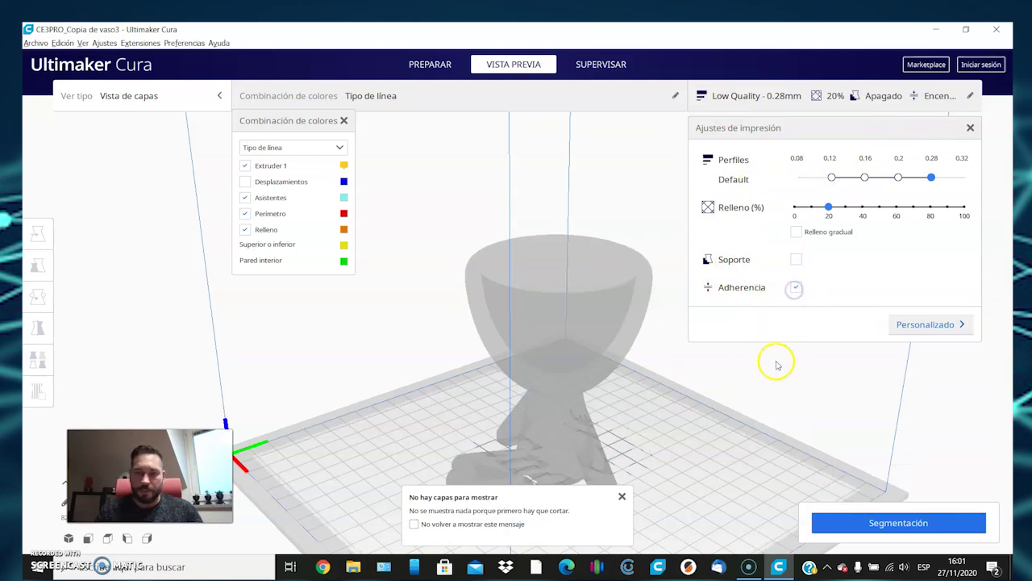
left_click(796, 231)
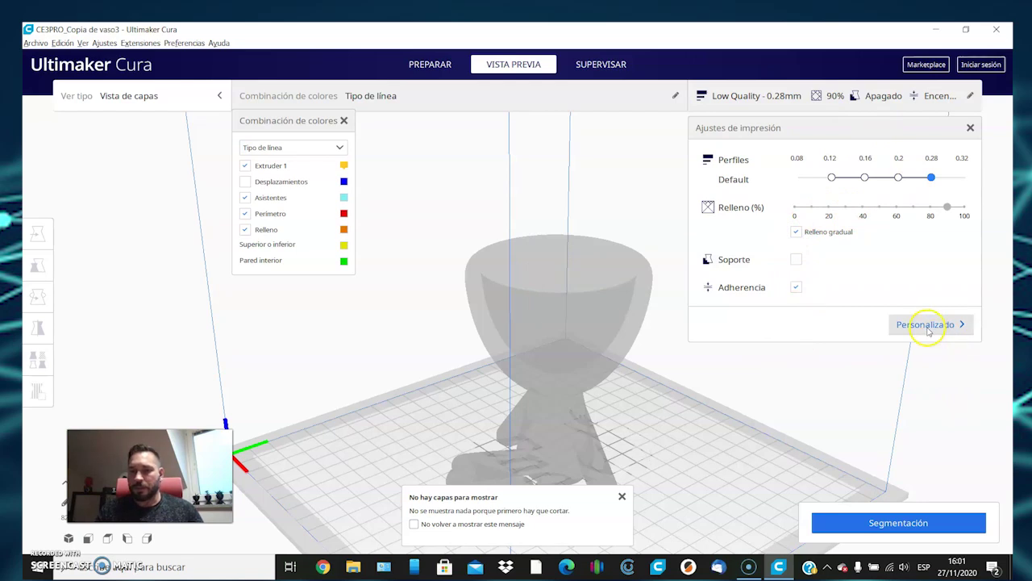
Re-slice, dismiss 'No hay capas para mostrar', and orbit while the 8 horas 23 minutos, 69 g slice finishes.
left_click(845, 525)
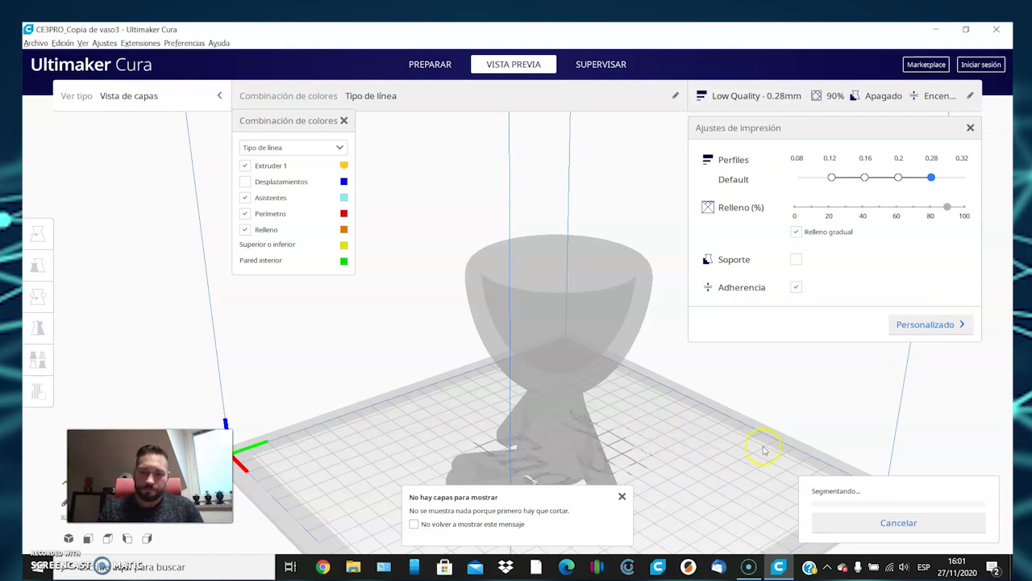
left_click(622, 497)
right_click_drag(339, 300, 454, 368)
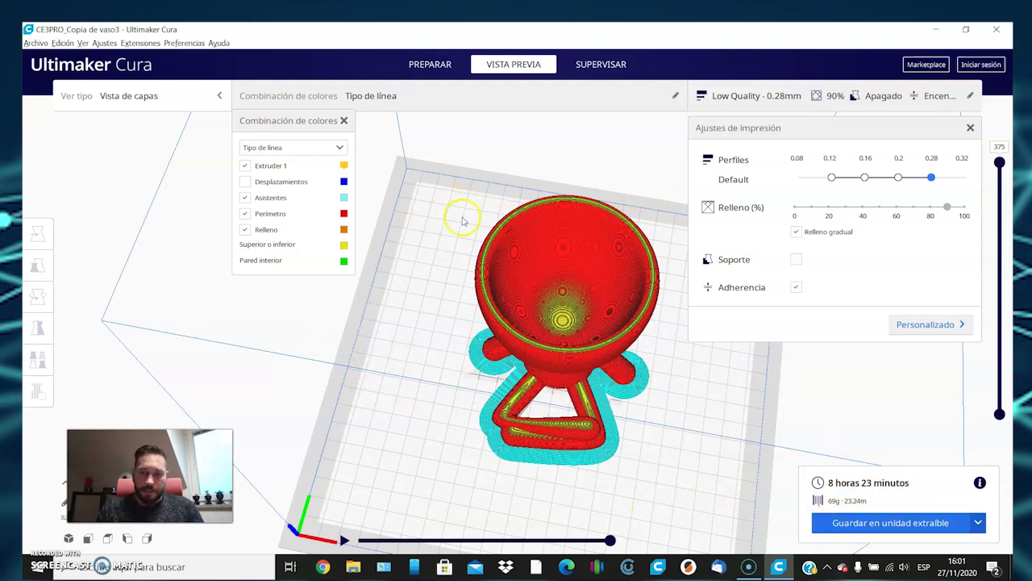
Cut the preview to layer 333, close the line-type legend, then drop it to layer 27.
right_click_drag(407, 422, 367, 452)
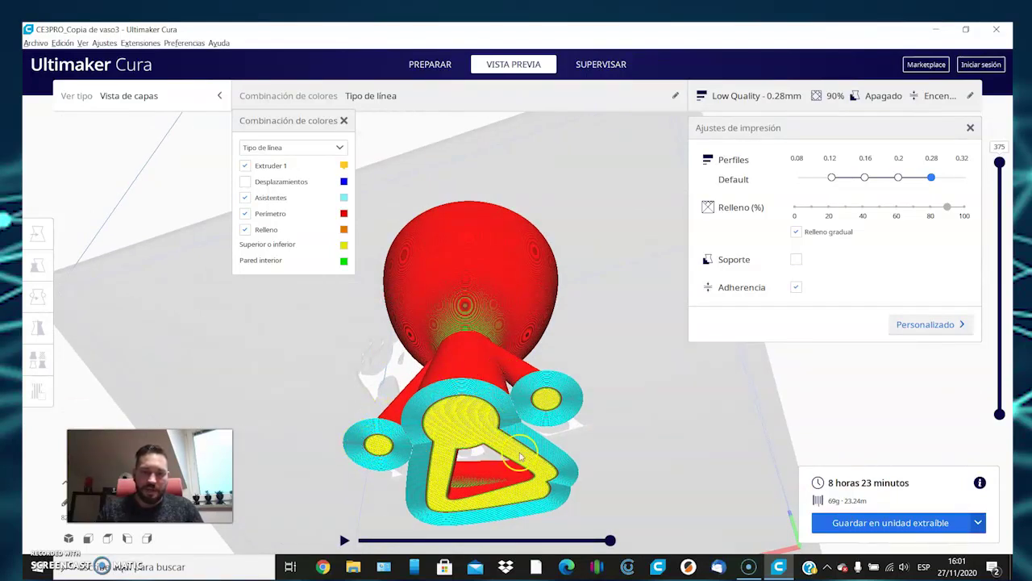
scroll(323, 395, "up", 5)
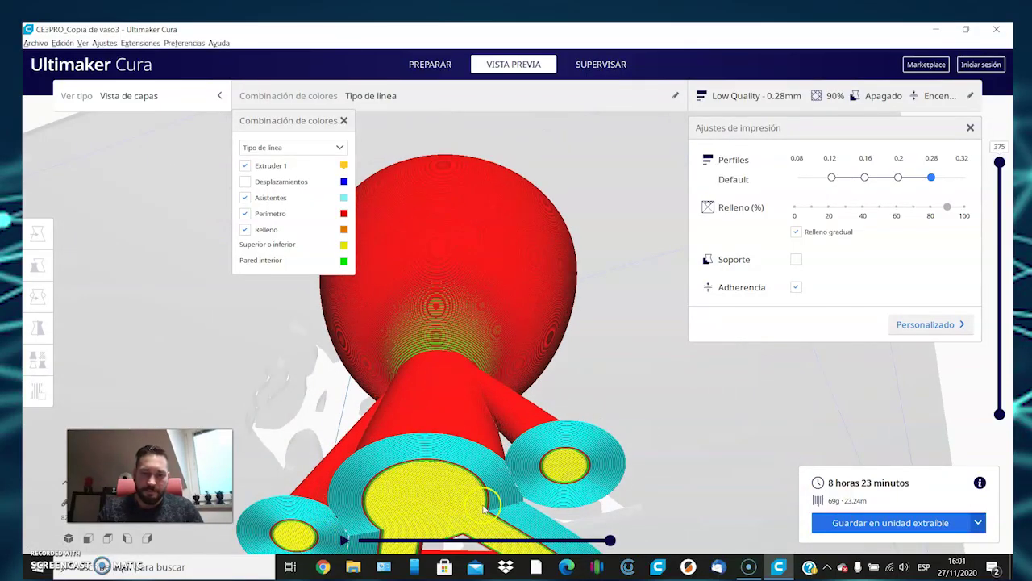
right_click_drag(427, 462, 354, 453)
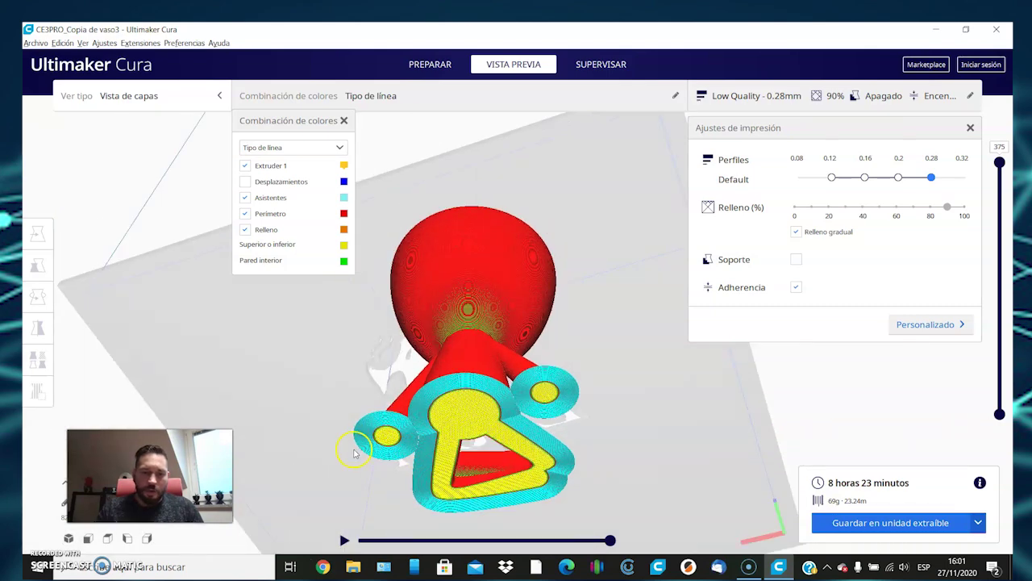
right_click_drag(570, 335, 601, 315)
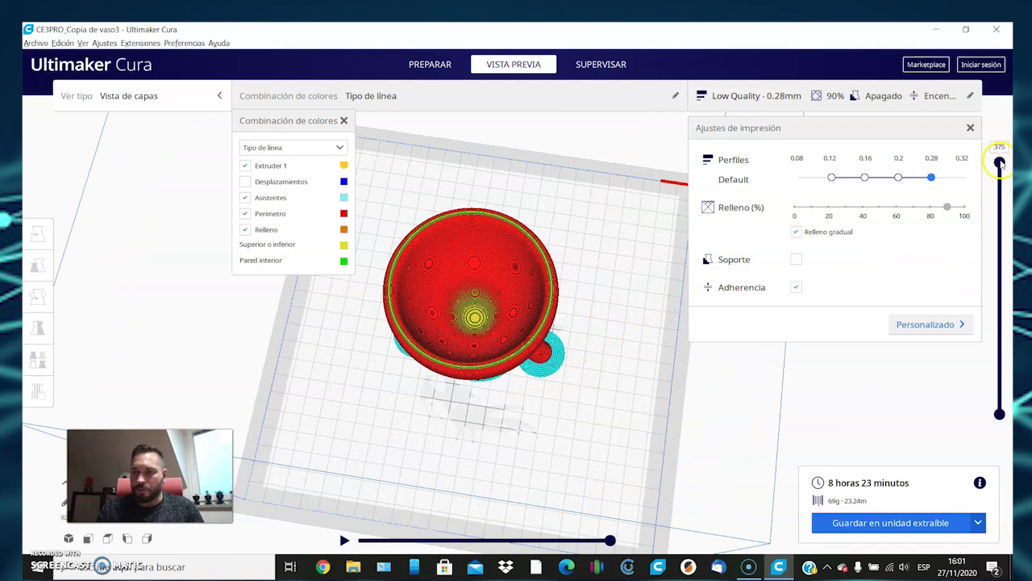
left_click_drag(1001, 164, 1000, 188)
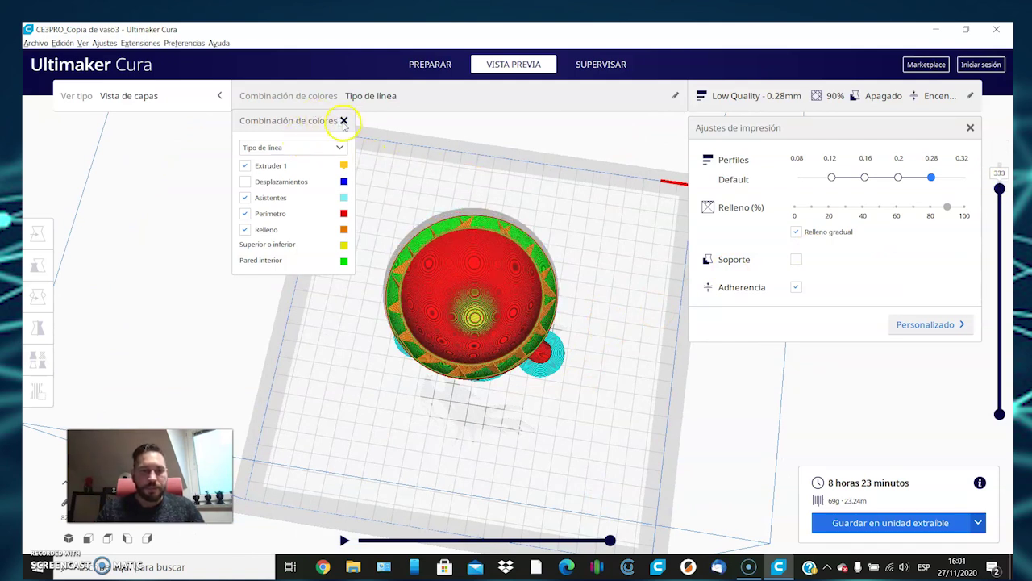
left_click(344, 121)
scroll(533, 272, "up", 5)
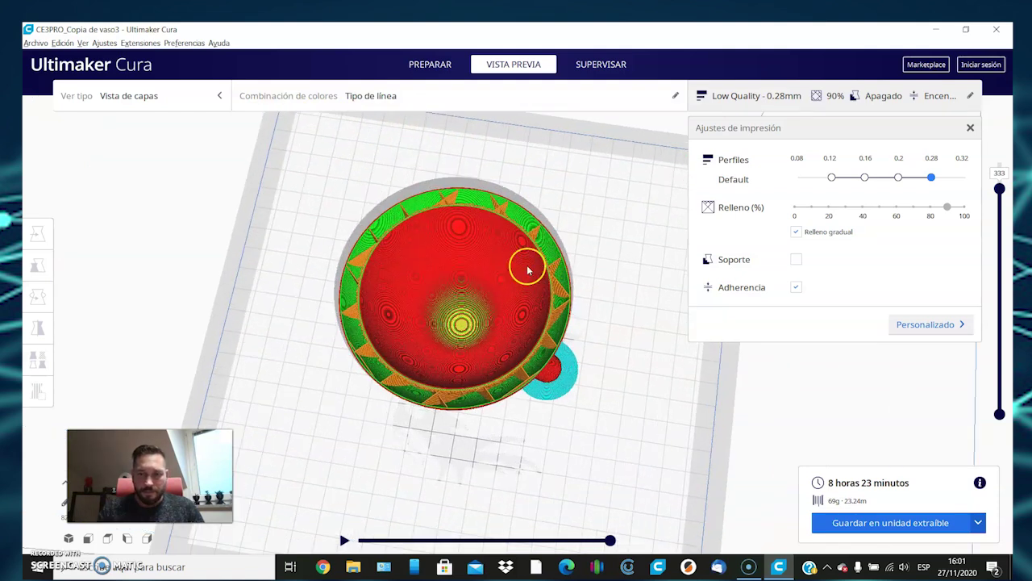
left_click_drag(999, 188, 1008, 387)
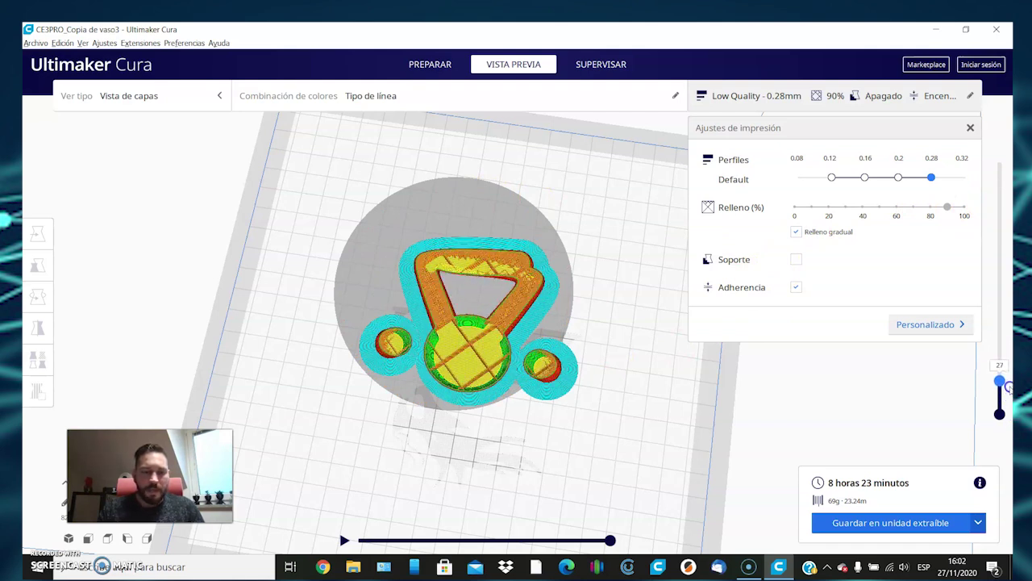
Raise the layer slider from the base through layer 54 up to layer 374.
scroll(540, 333, "up", 5)
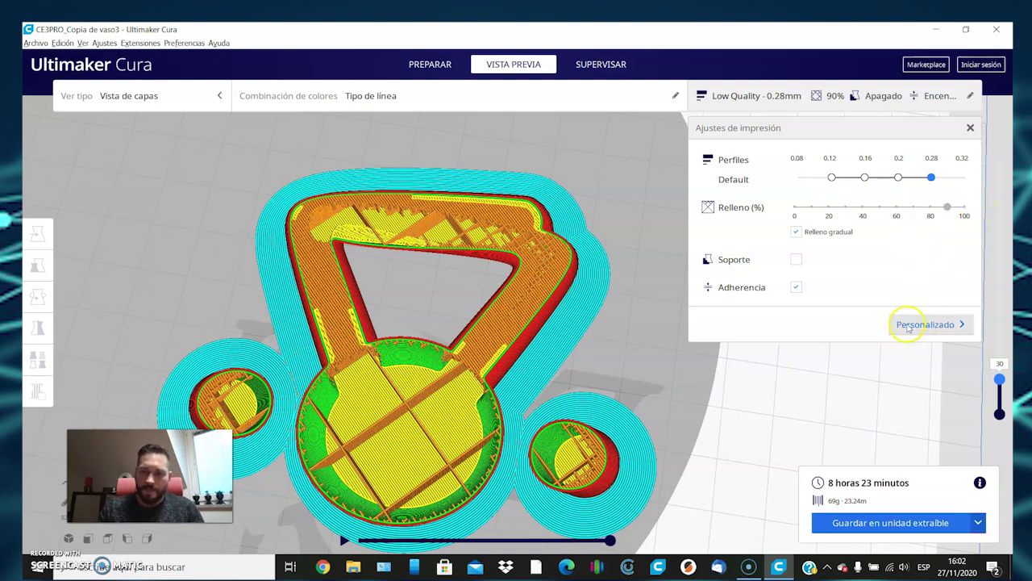
right_click_drag(398, 361, 504, 337)
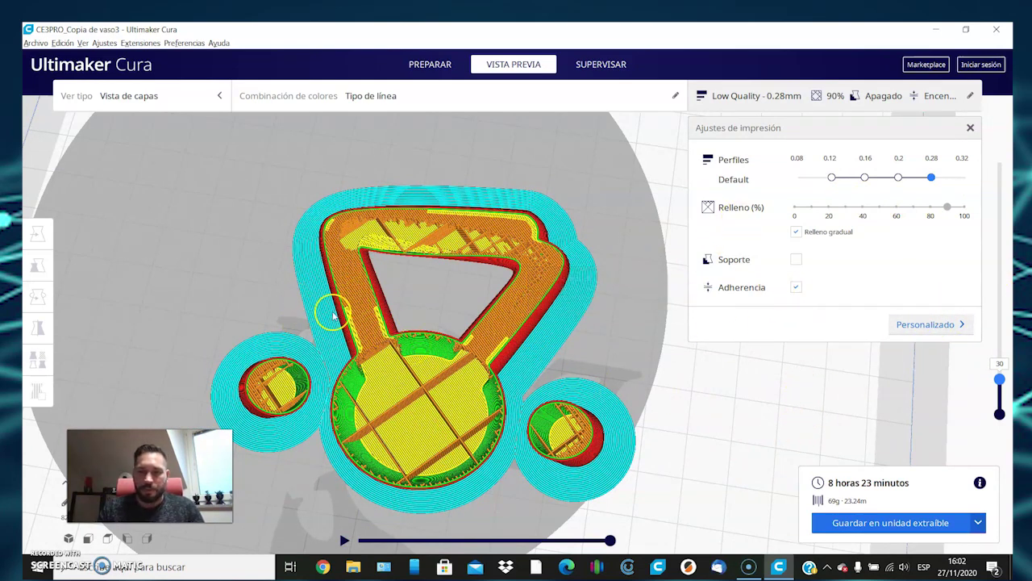
left_click_drag(1000, 385, 1005, 364)
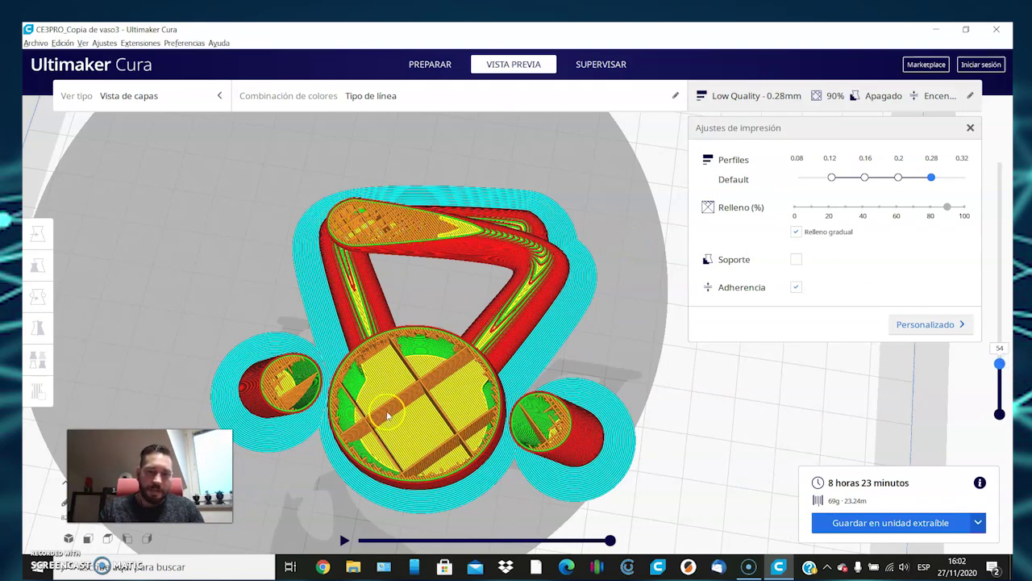
left_click_drag(1000, 363, 1001, 272)
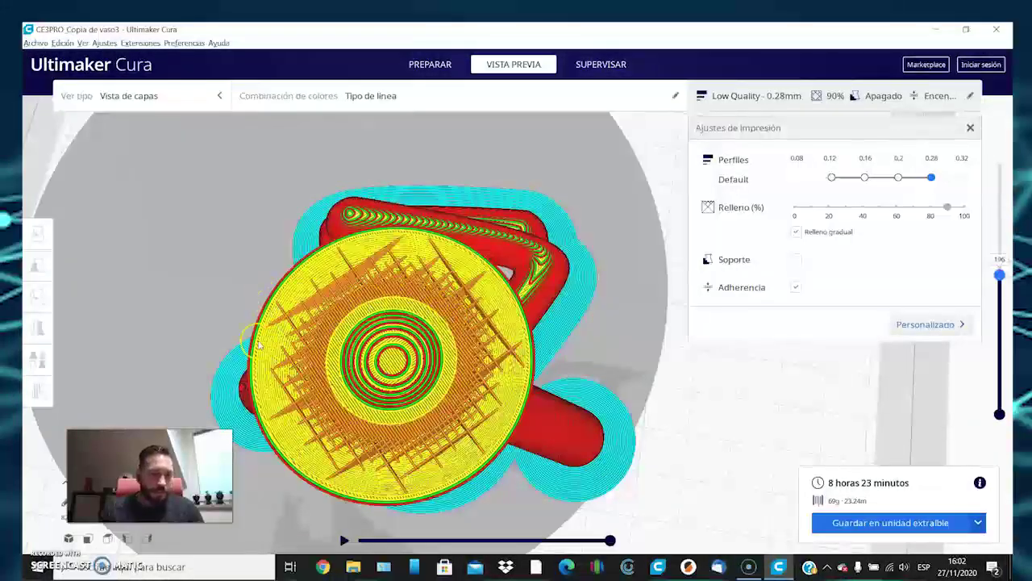
left_click_drag(998, 275, 1000, 162)
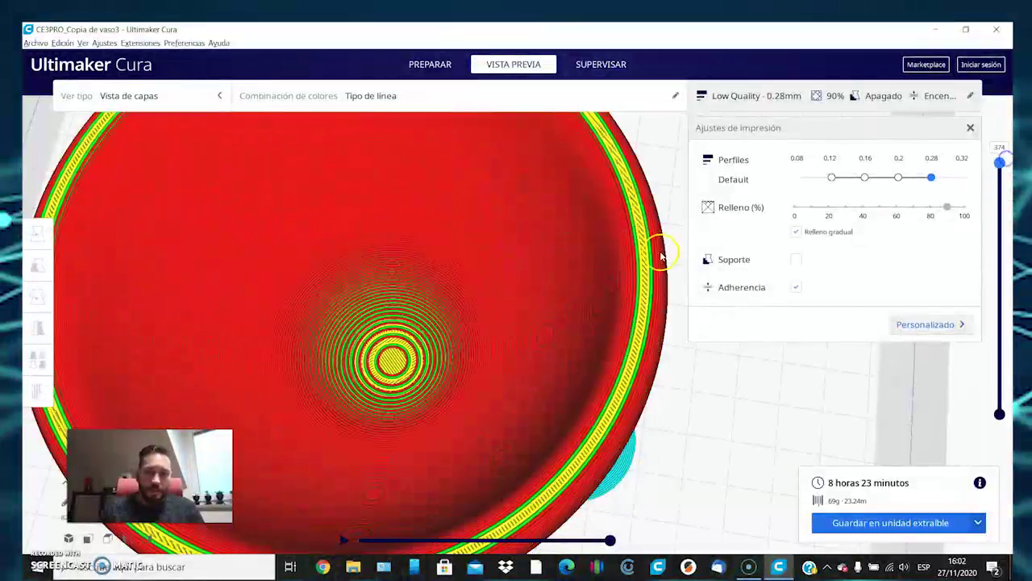
scroll(662, 256, "down", 5)
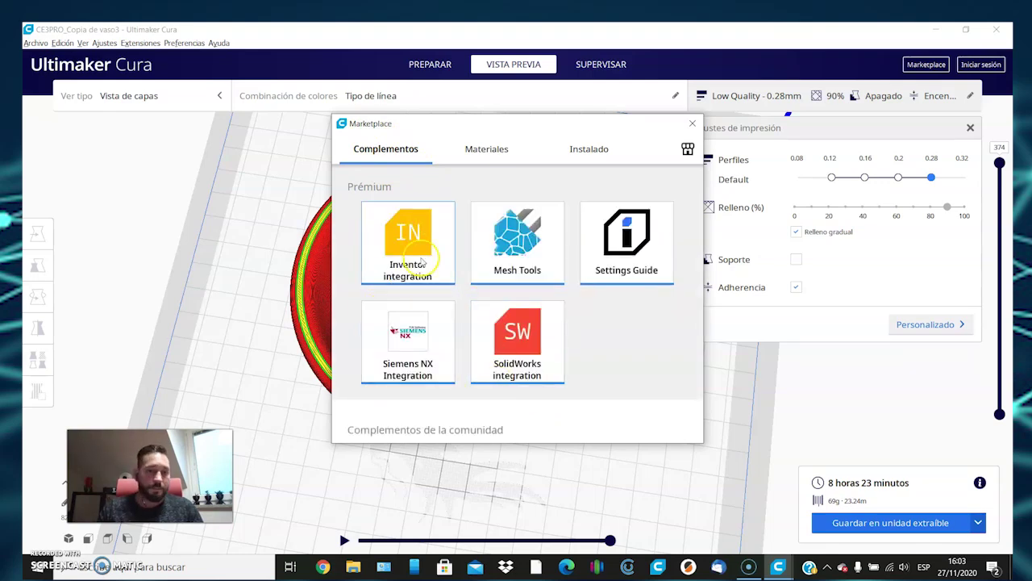
Scroll the Complementos list past the Prémium cards down to the community plugins.
scroll(409, 316, "down", 1)
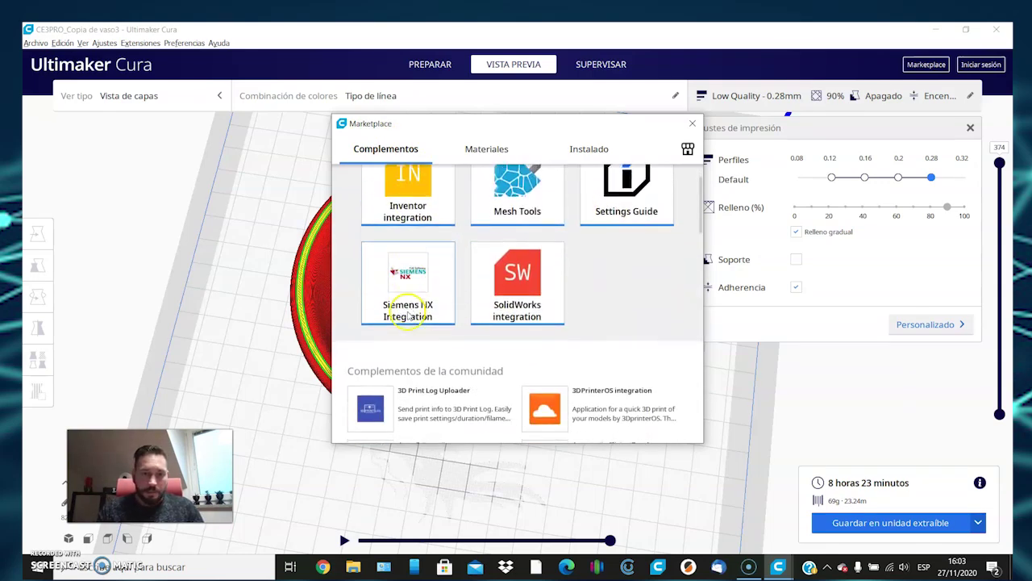
scroll(409, 316, "down", 2)
scroll(376, 323, "up", 4)
scroll(408, 282, "down", 2)
scroll(419, 279, "up", 3)
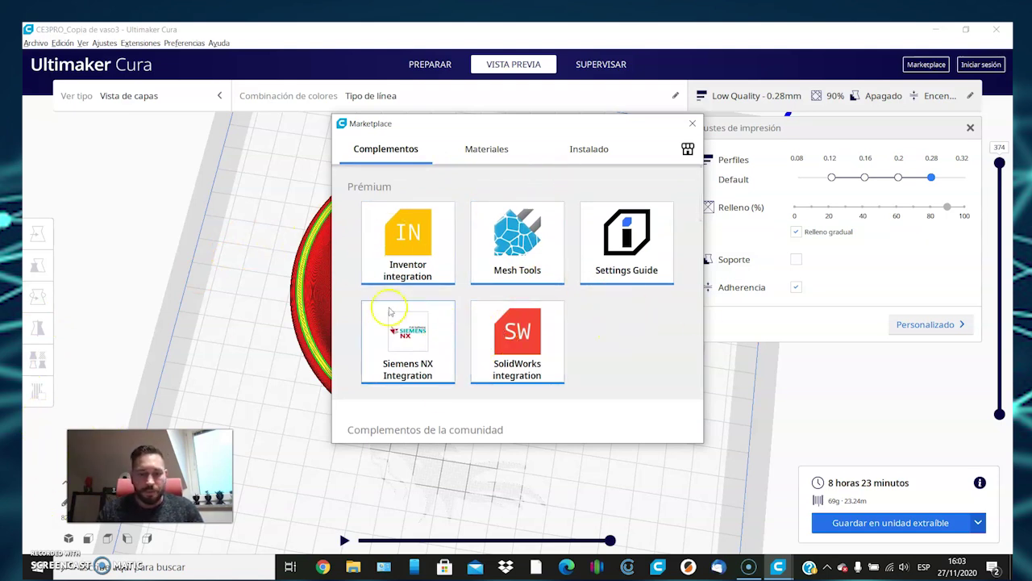
scroll(389, 312, "down", 4)
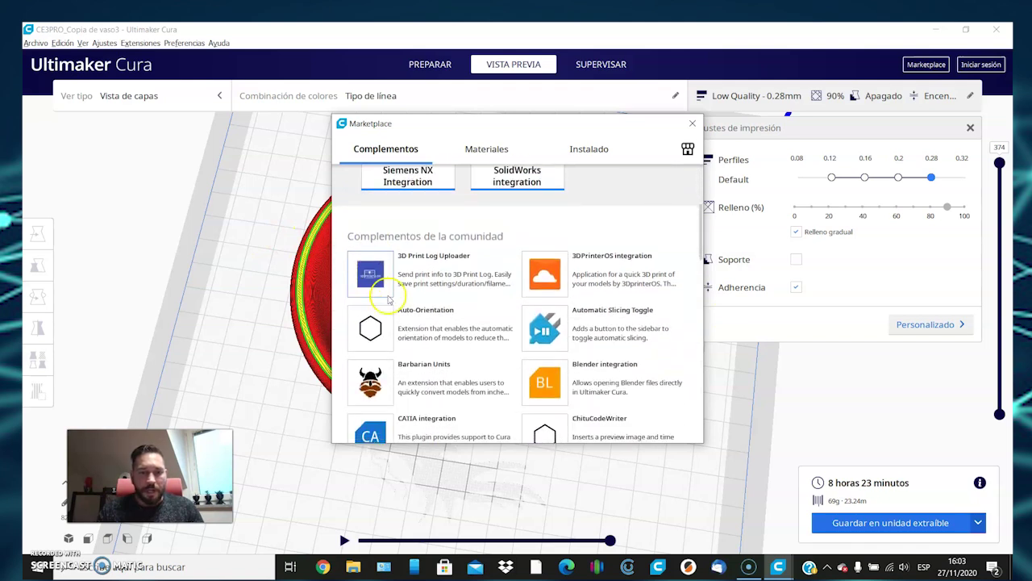
scroll(567, 321, "down", 3)
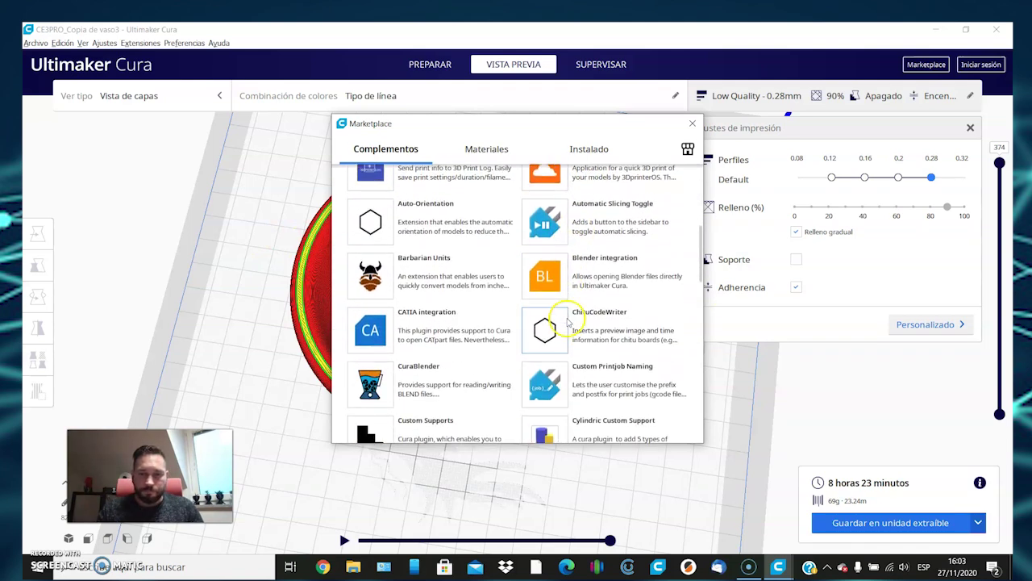
scroll(422, 330, "down", 2)
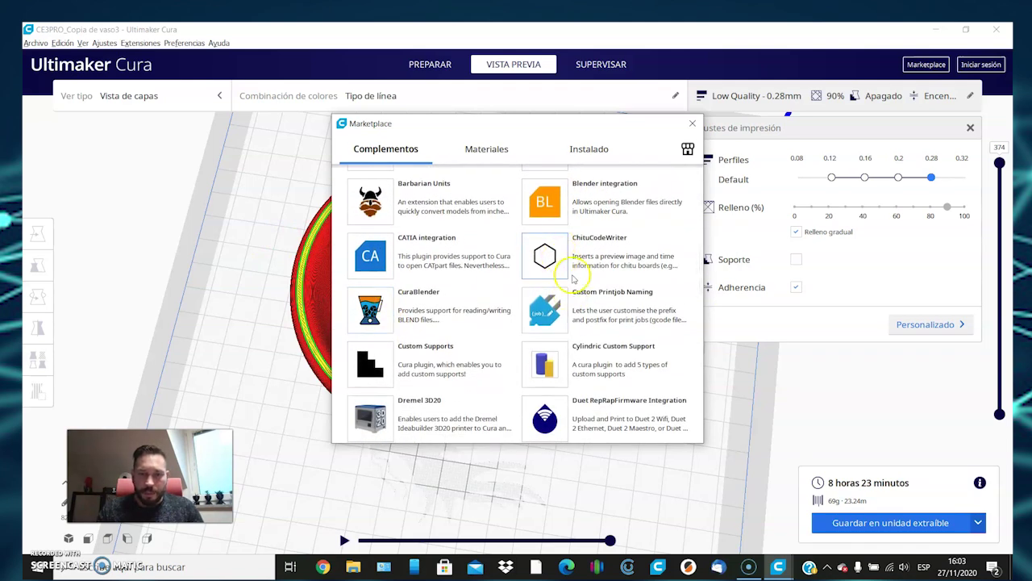
scroll(540, 314, "down", 2)
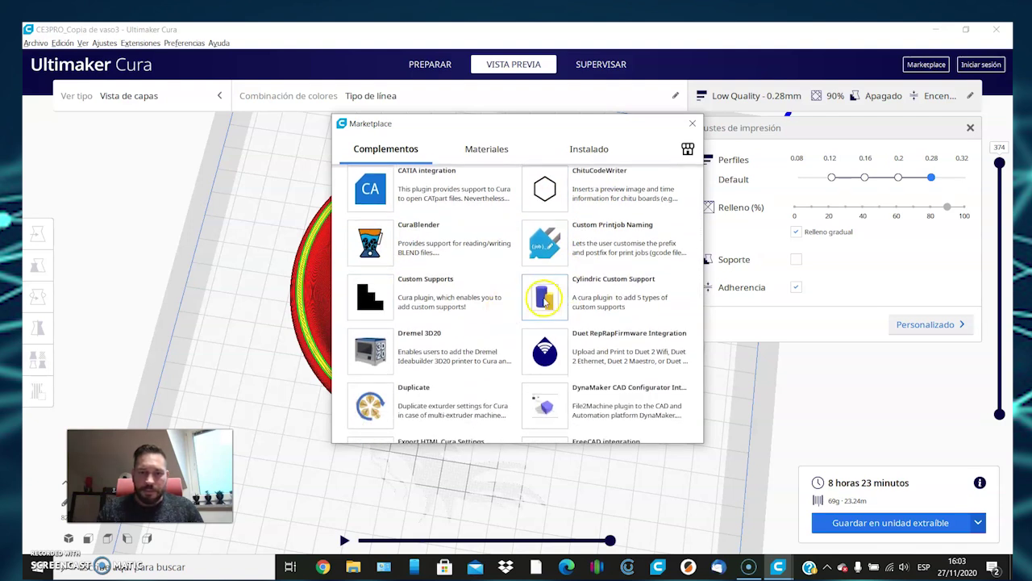
Review the Cylindric Custom Support and Custom Supports plugin detail pages, returning to the list after each.
left_click(543, 298)
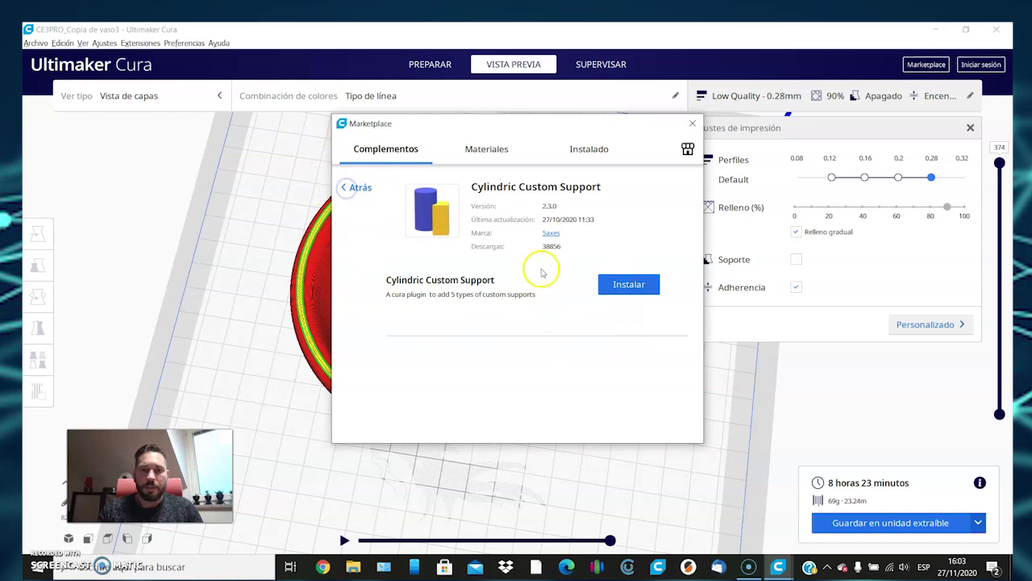
left_click(357, 187)
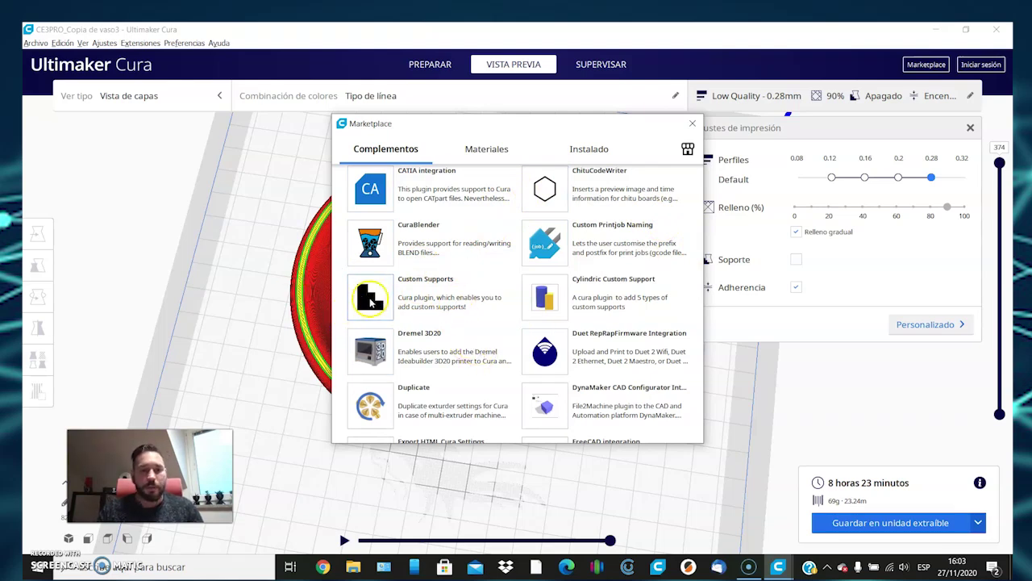
left_click(370, 300)
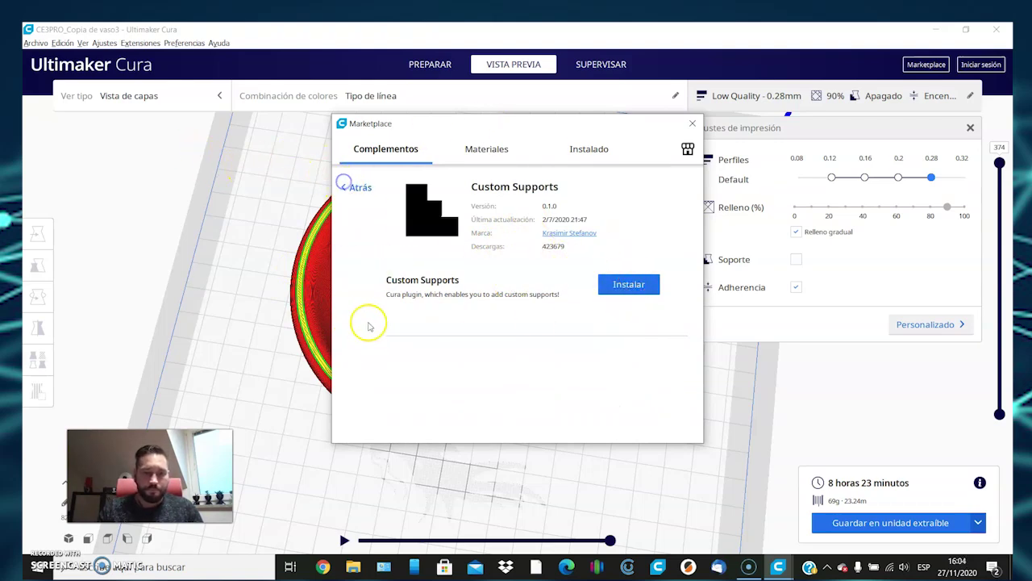
left_click(355, 187)
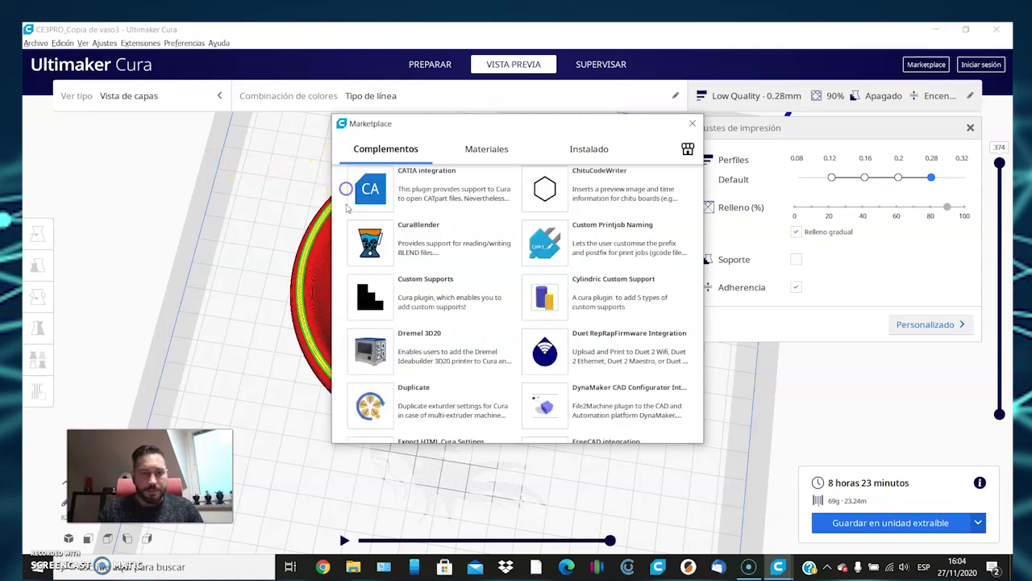
Check the TabAntiWarping plugin's details, then close the Marketplace.
scroll(555, 359, "down", 3)
scroll(554, 359, "down", 3)
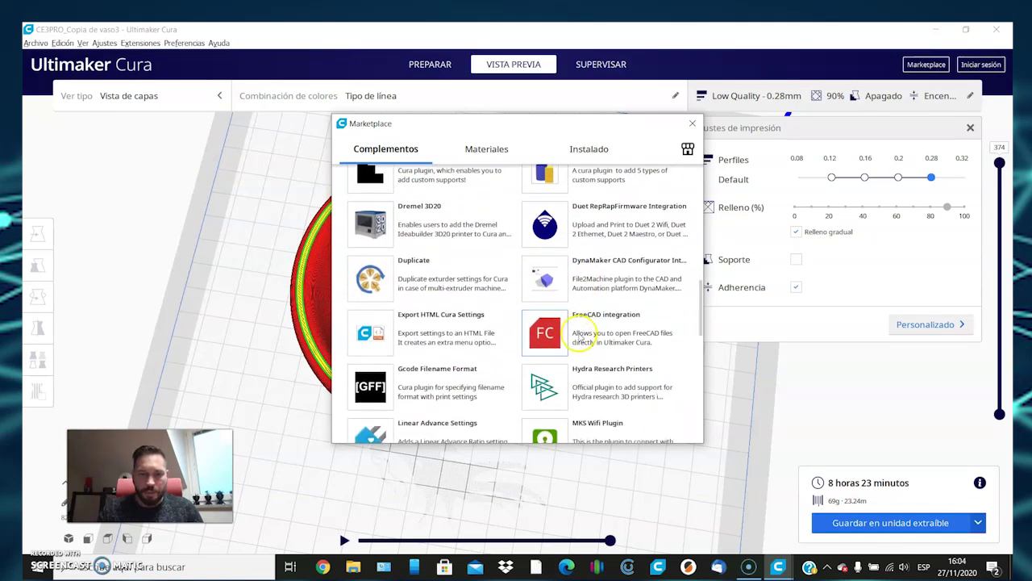
scroll(554, 386, "down", 10)
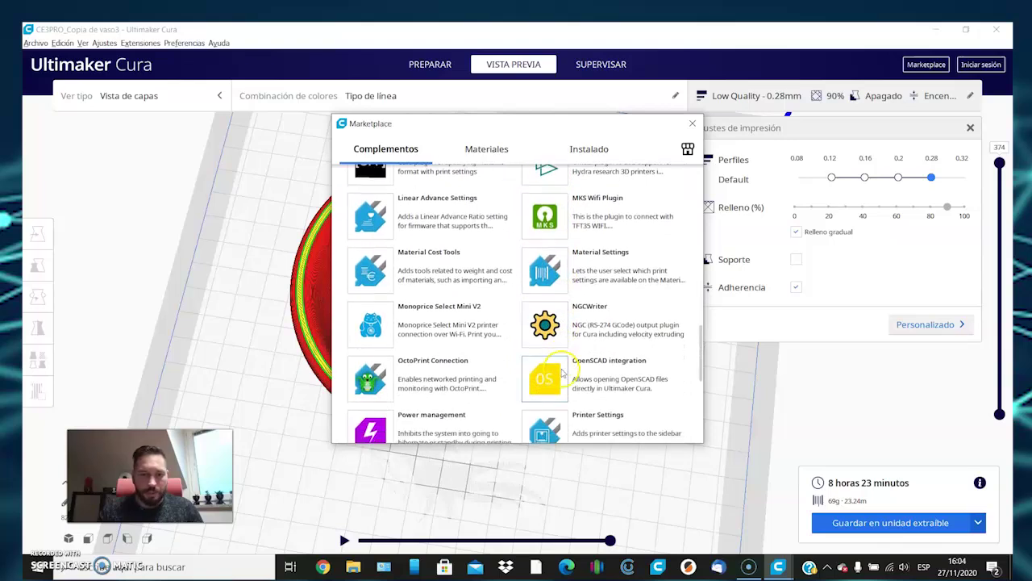
scroll(435, 345, "down", 5)
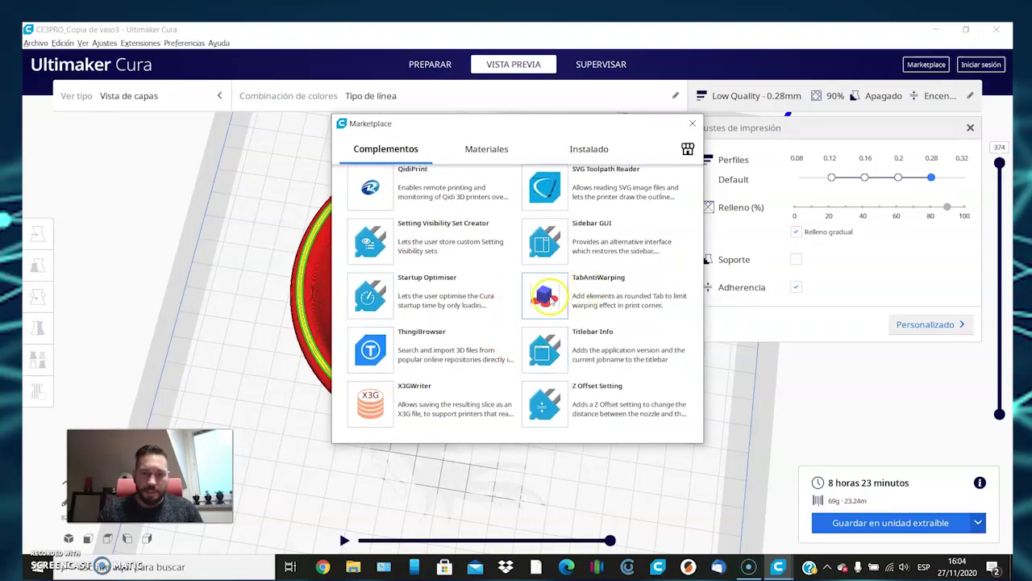
left_click(546, 296)
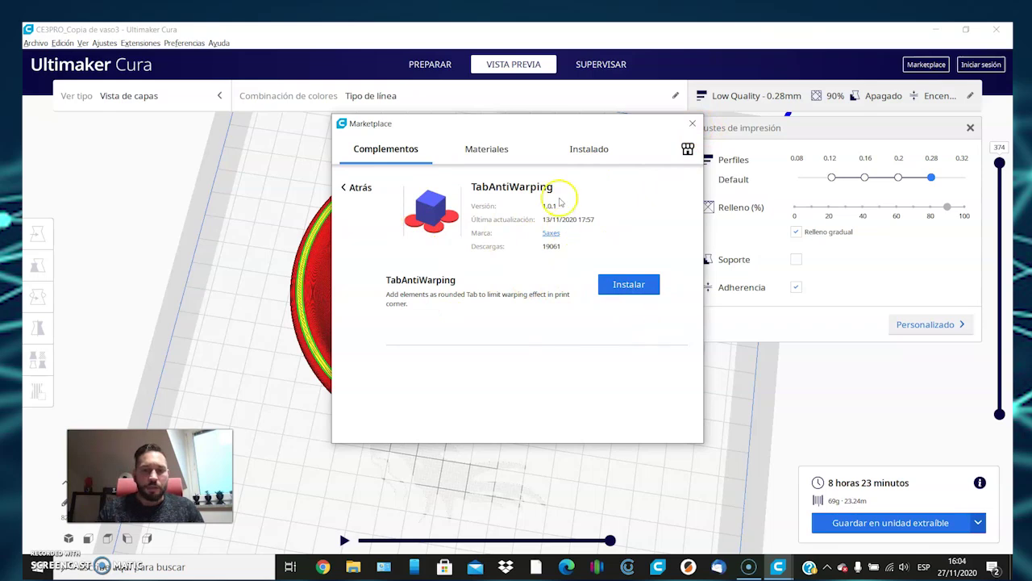
left_click(692, 123)
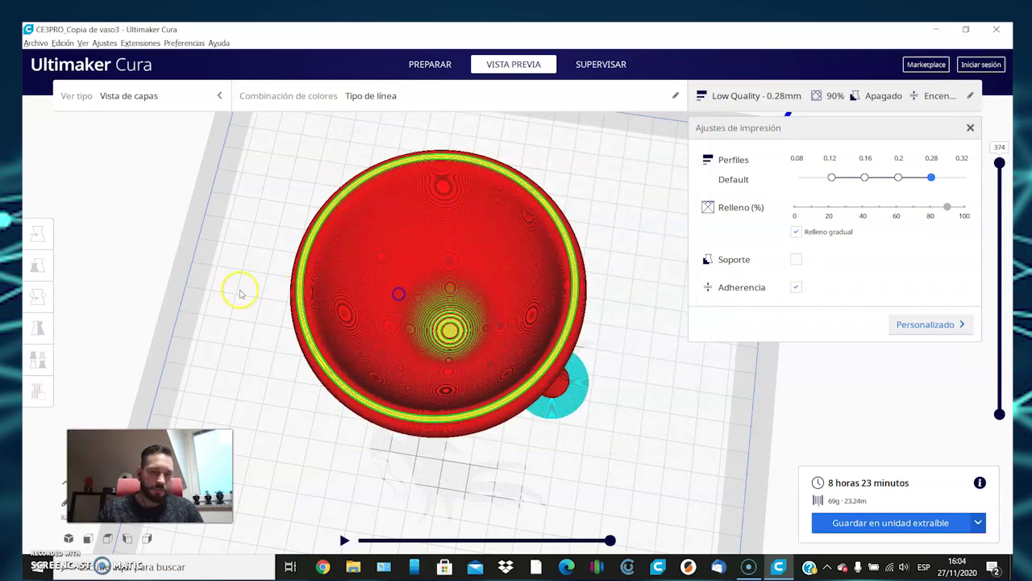
Return to PREPARAR with the cup model selected, then open File Explorer to check the saved G-code.
left_click(446, 65)
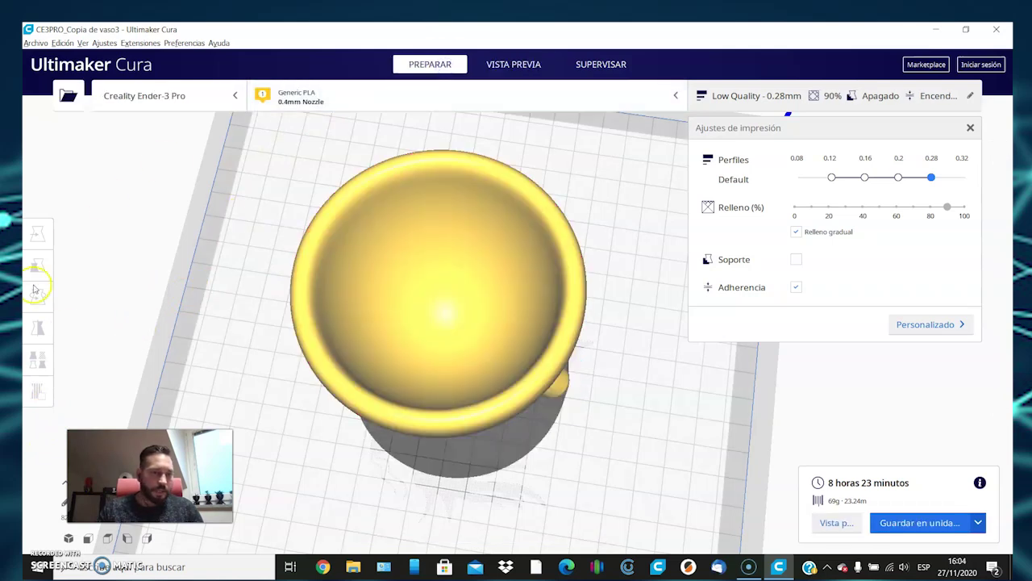
left_click(314, 332)
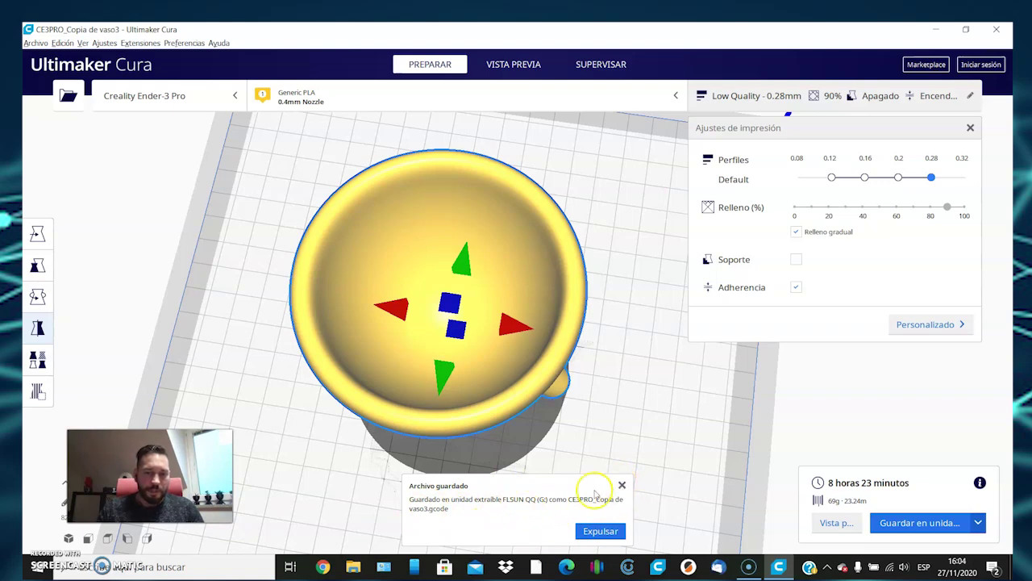
left_click(352, 567)
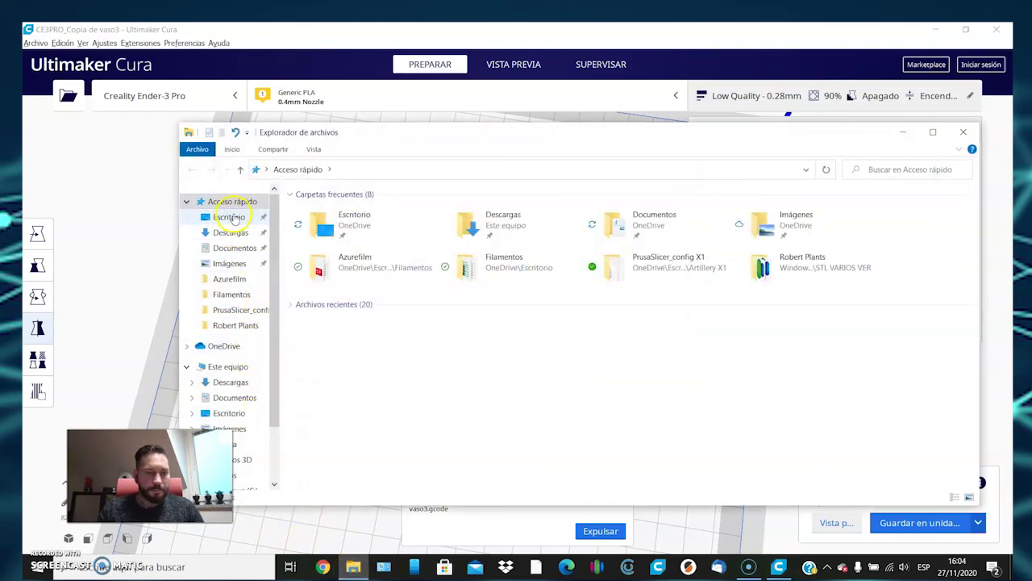
left_click(231, 217)
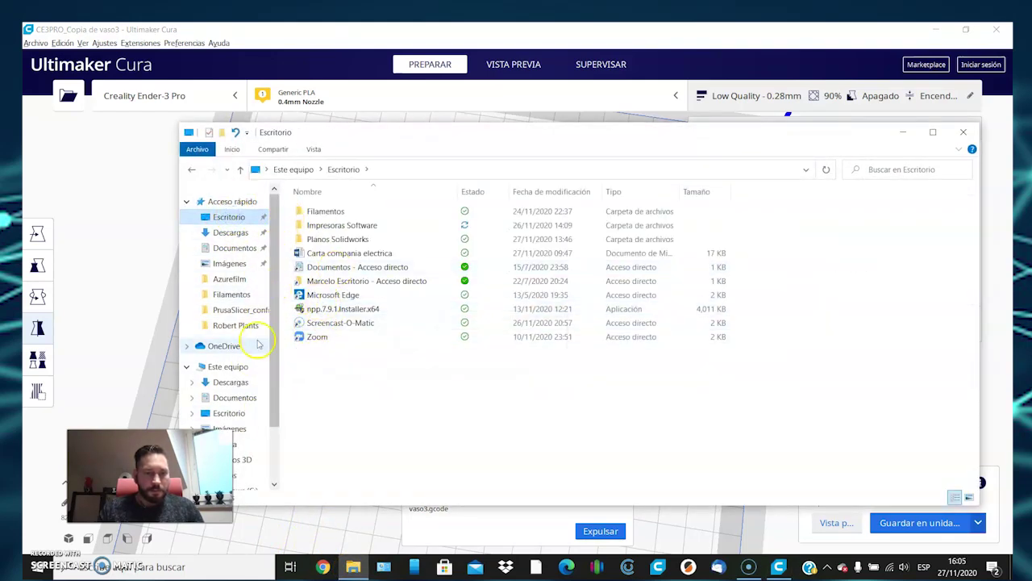
scroll(265, 357, "down", 2)
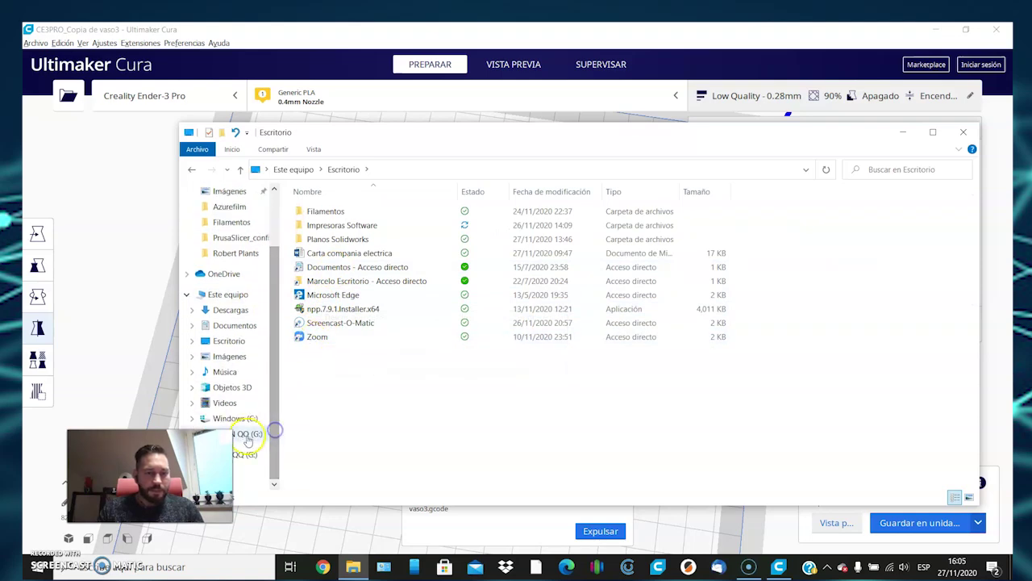
left_click(247, 433)
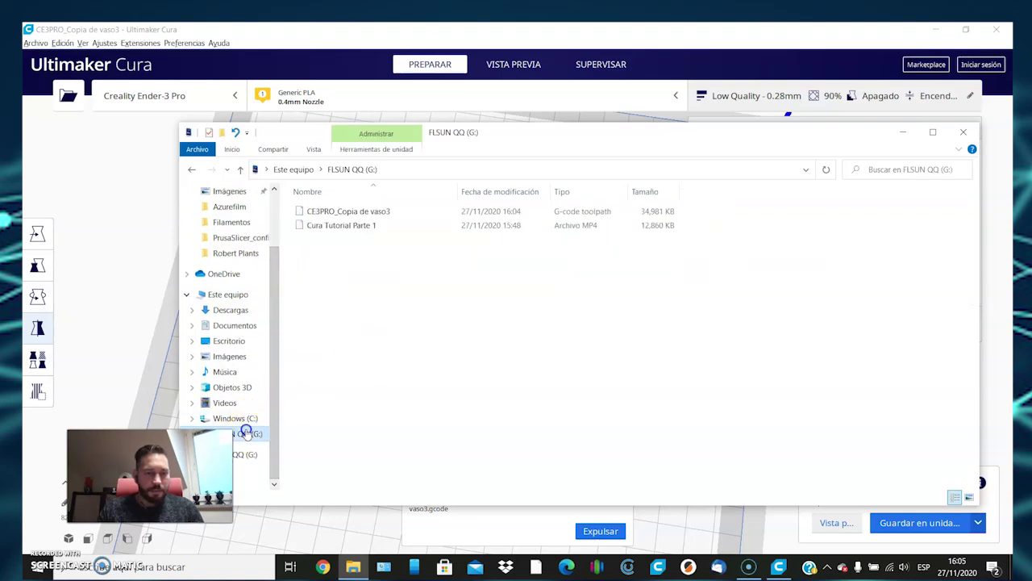
left_click(335, 210)
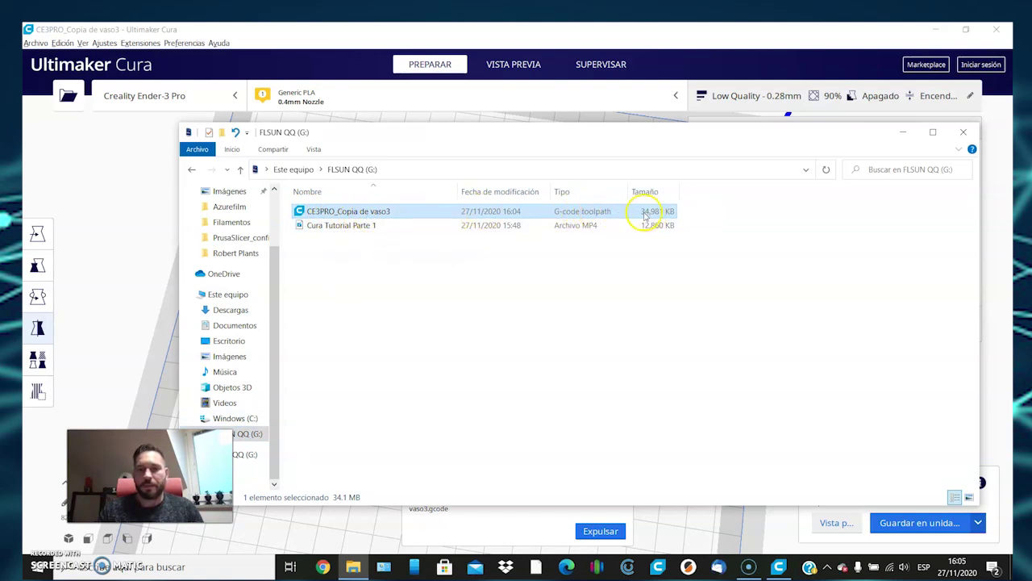
left_click(965, 132)
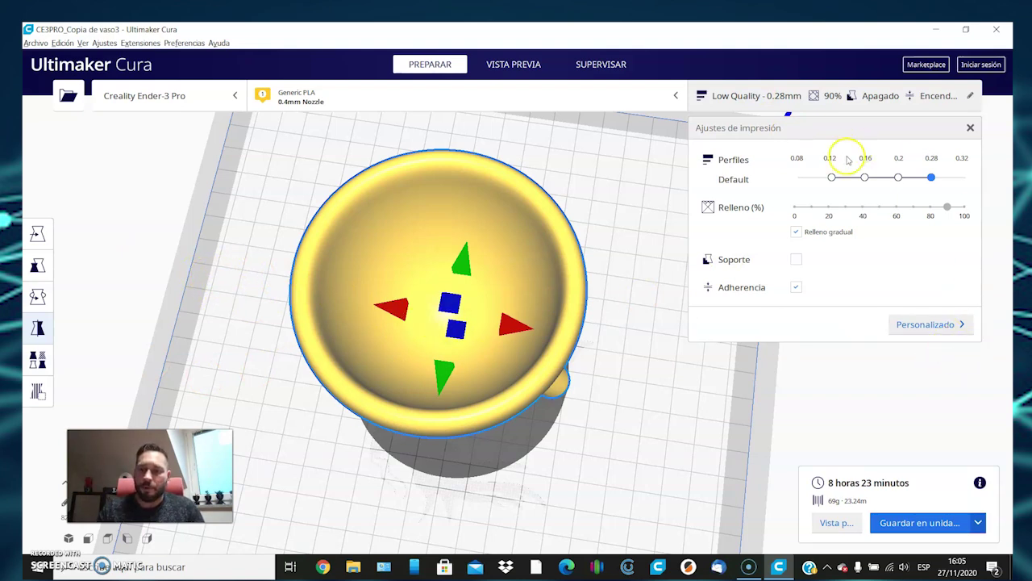
Switch print settings to Personalizado and browse the categories from Calidad to Extrusión doble.
left_click(940, 327)
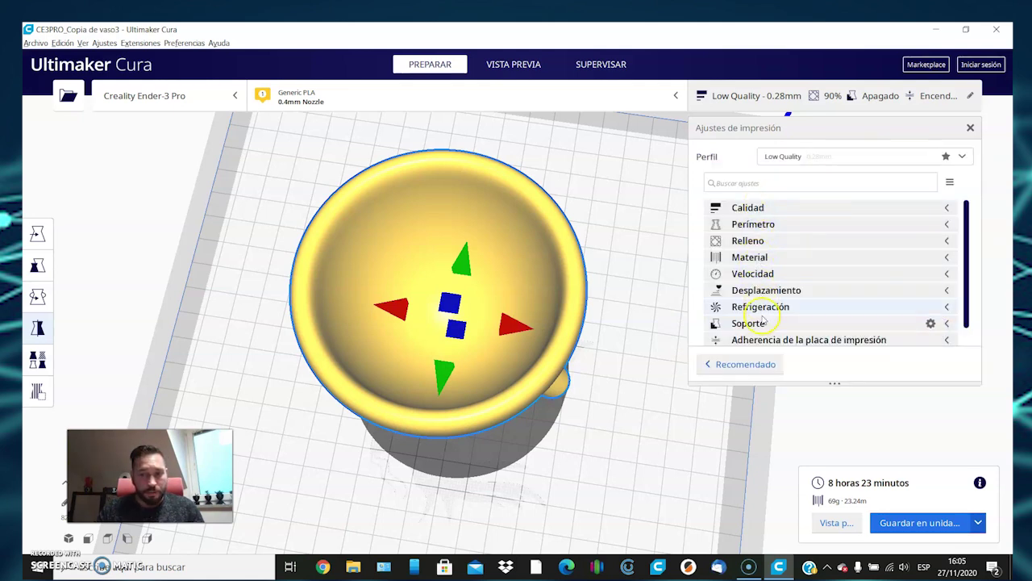
left_click_drag(966, 280, 961, 298)
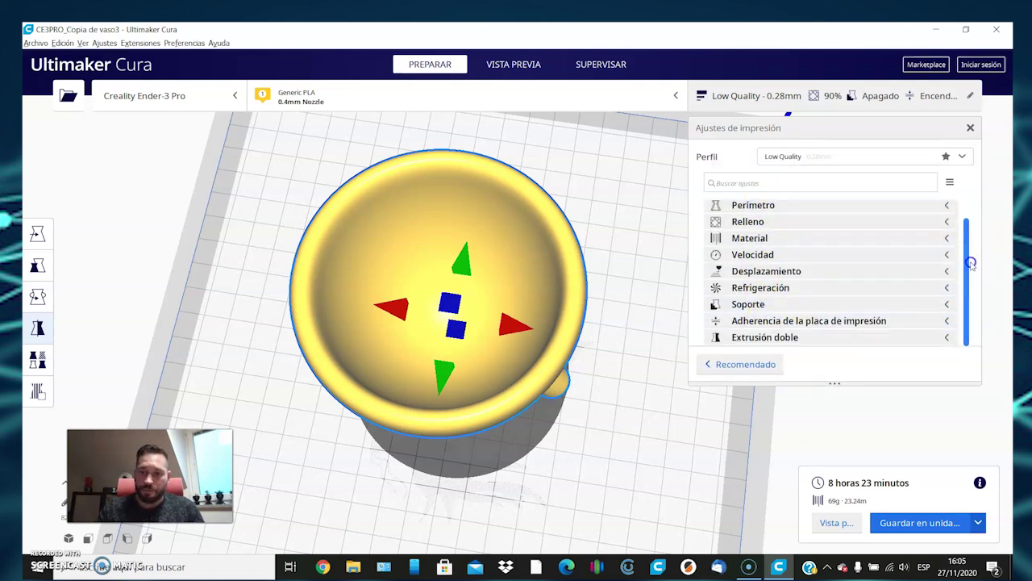
scroll(971, 263, "up", 1)
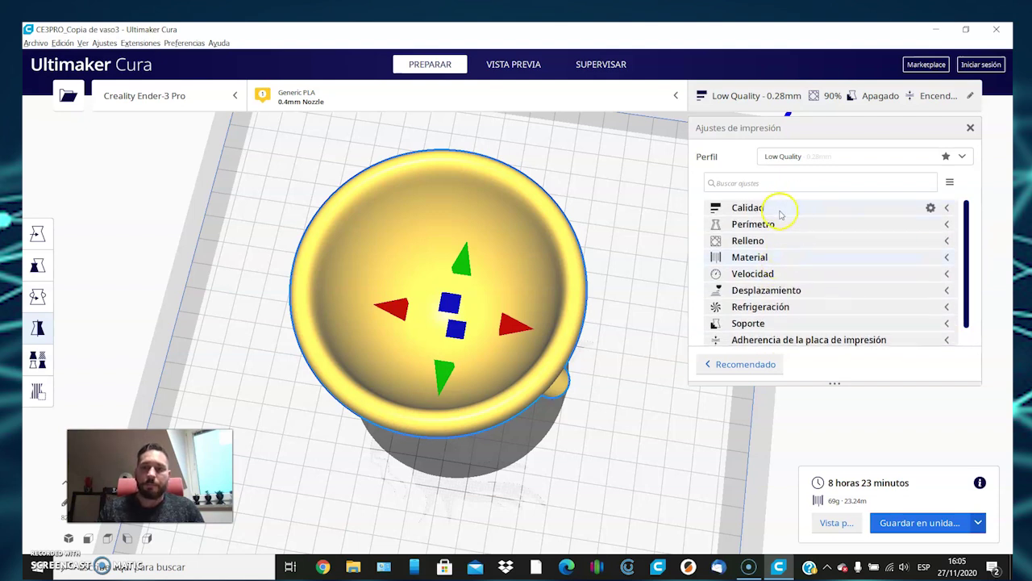
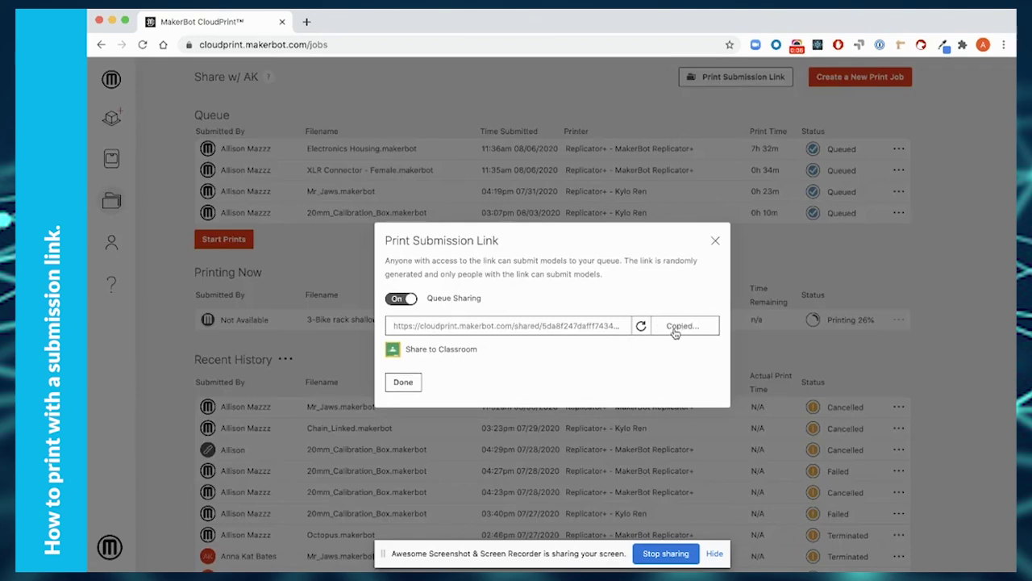
Submit Octopus.stl through the pasted submission link, entering the submitter's name and passing reCAPTCHA.
left_click(306, 22)
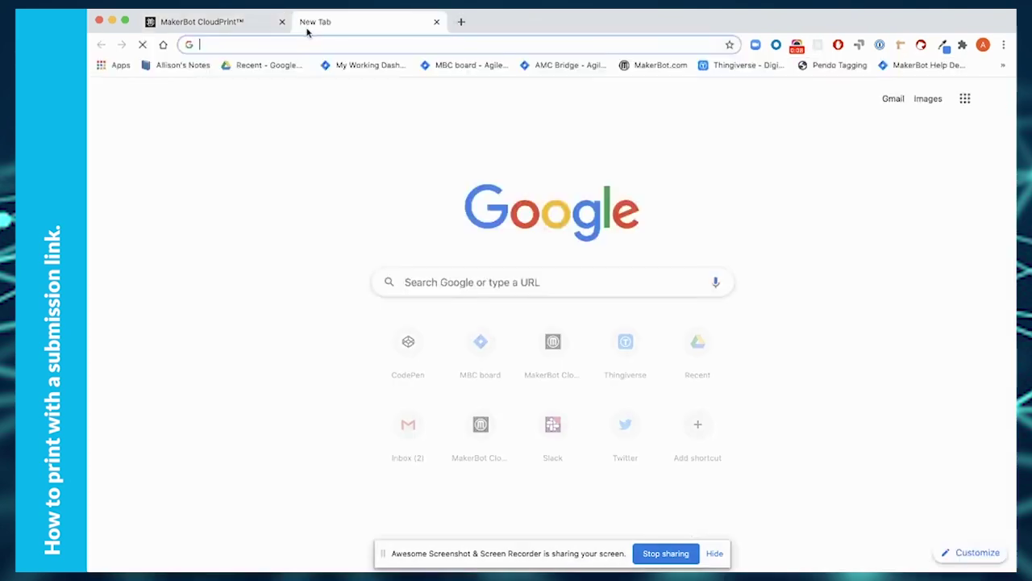
key("Return")
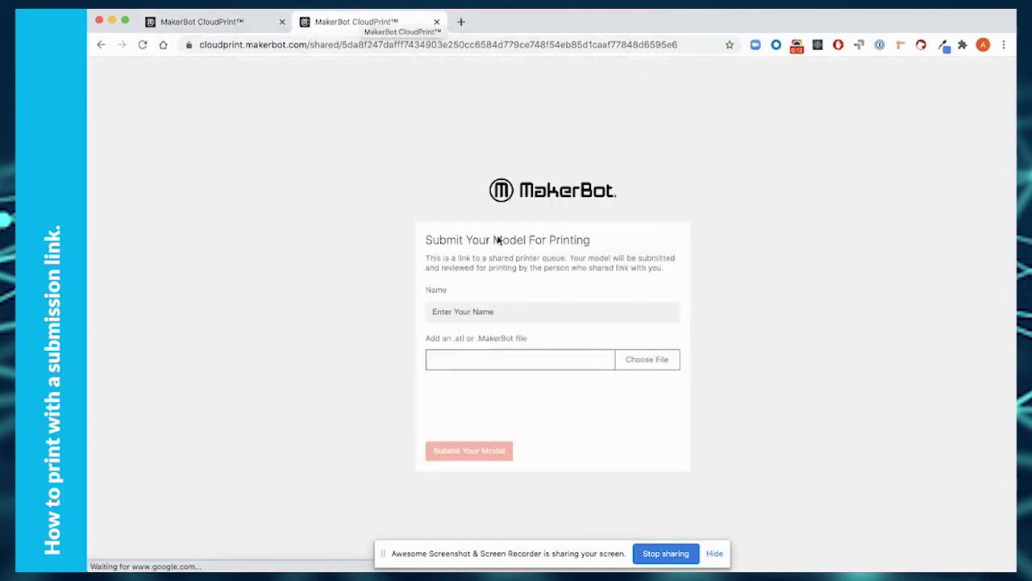
left_click(489, 311)
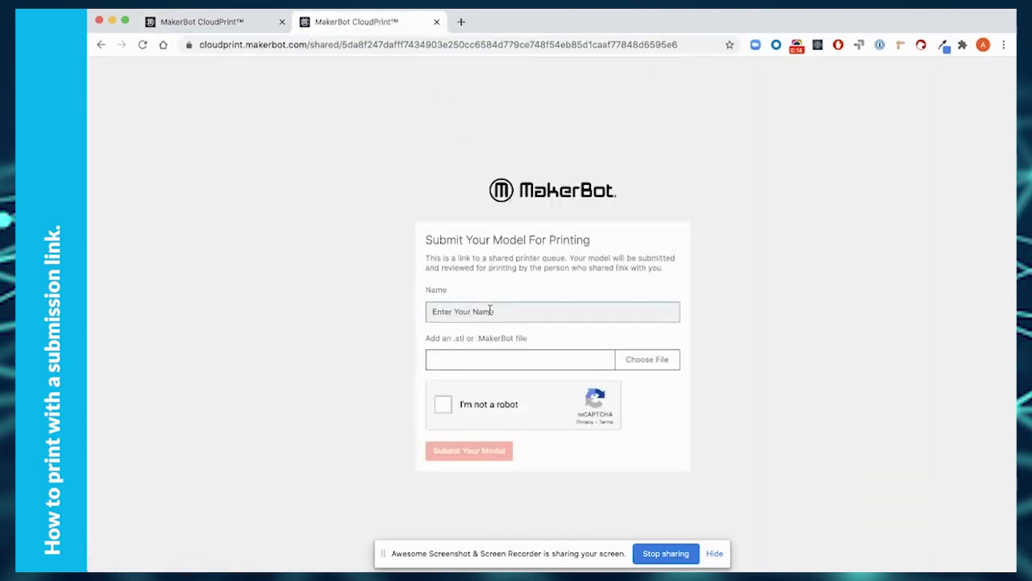
type("Allison")
key("Tab")
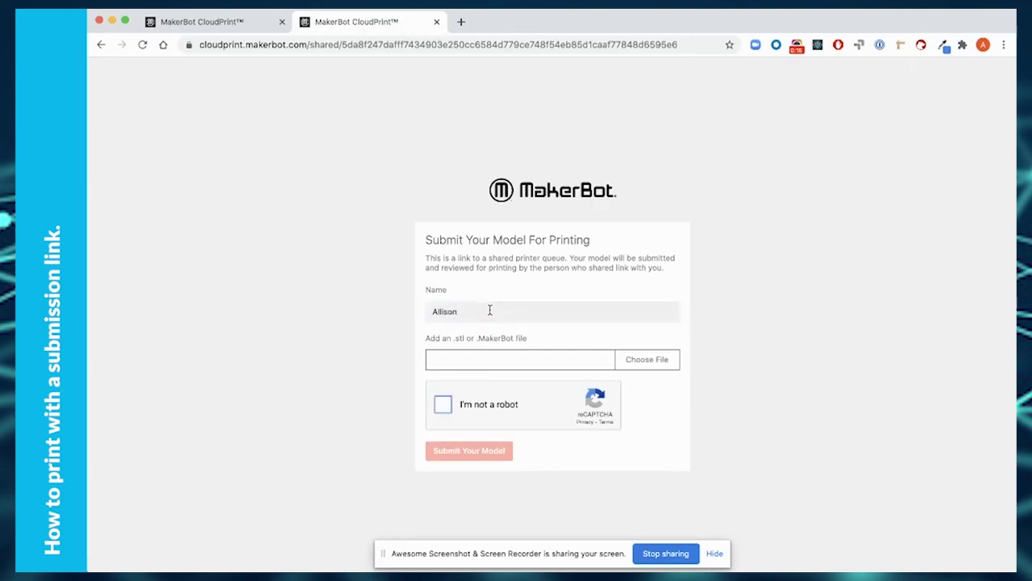
left_click(625, 364)
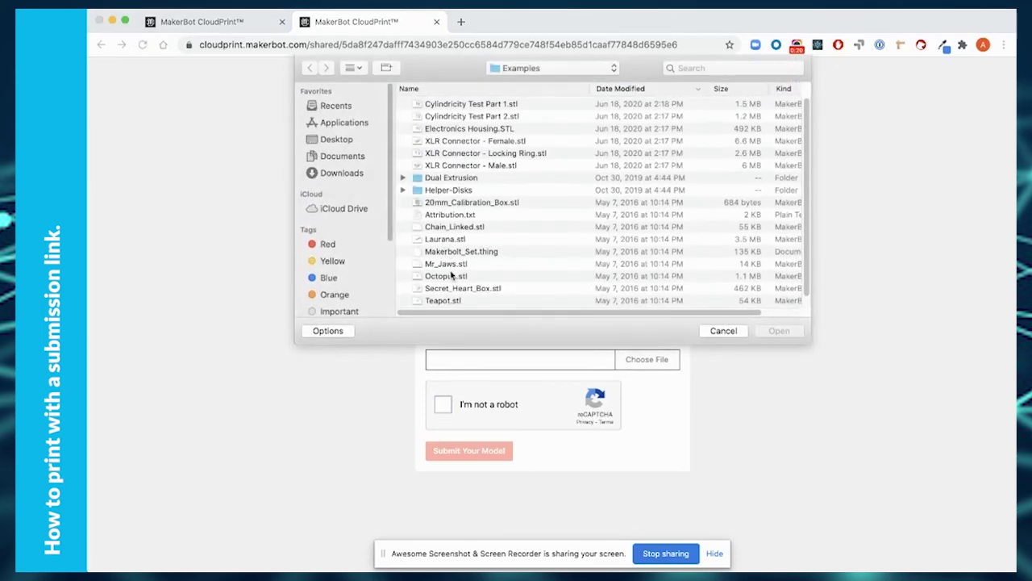
double_click(451, 277)
left_click(442, 404)
left_click(459, 450)
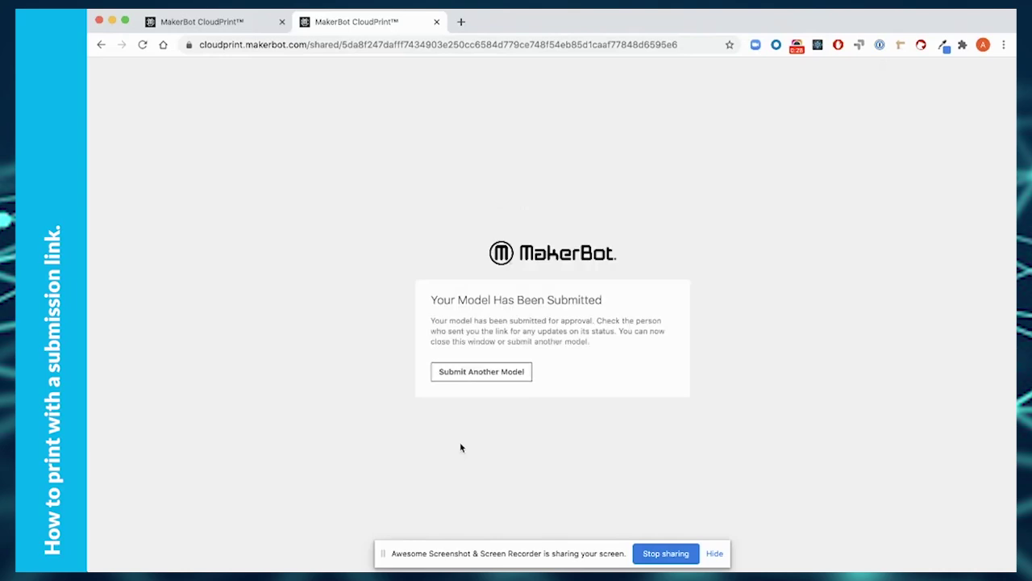
Go back to the CloudPrint jobs page and close the submission link panel.
left_click(490, 375)
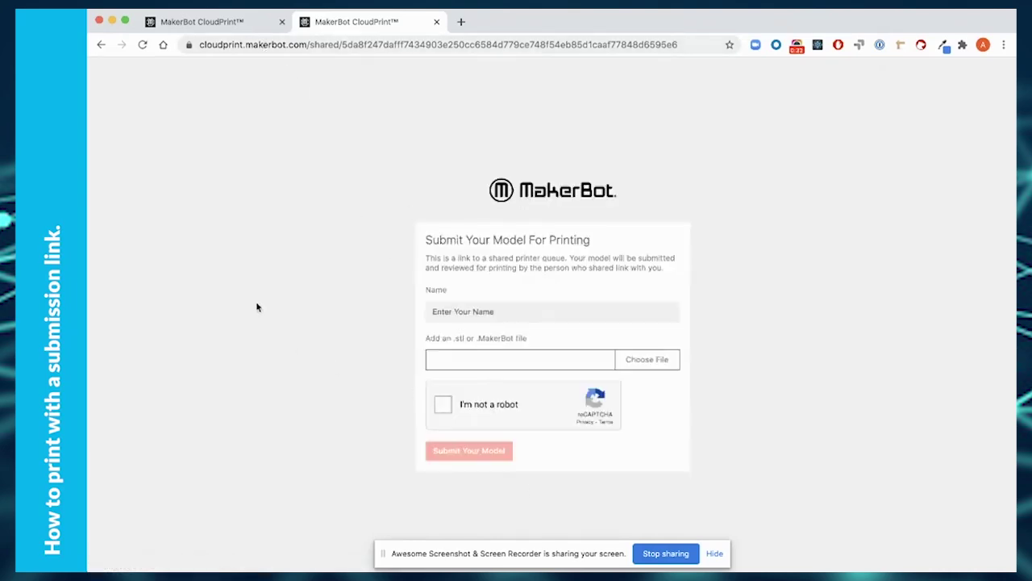
left_click(197, 27)
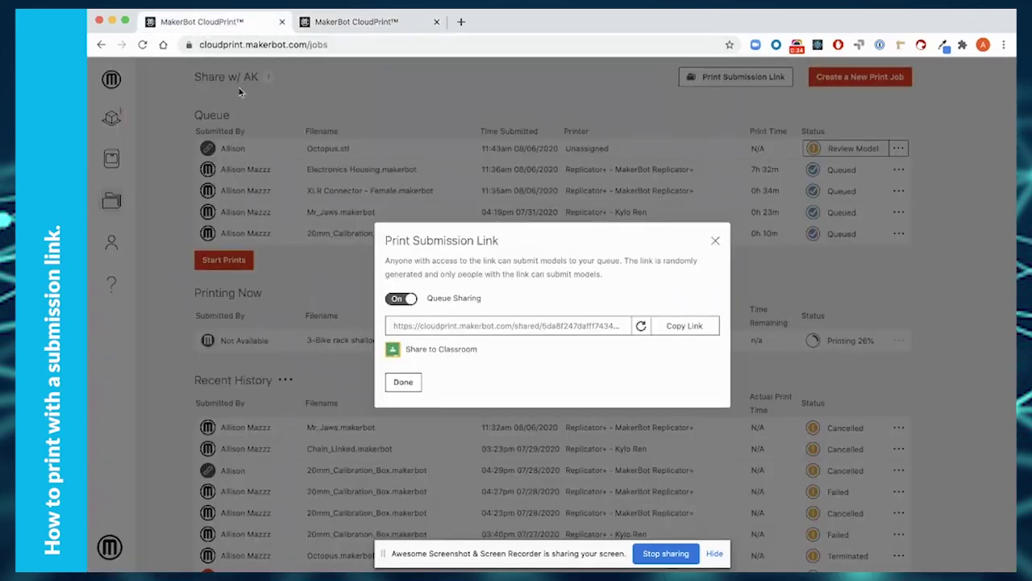
left_click(404, 384)
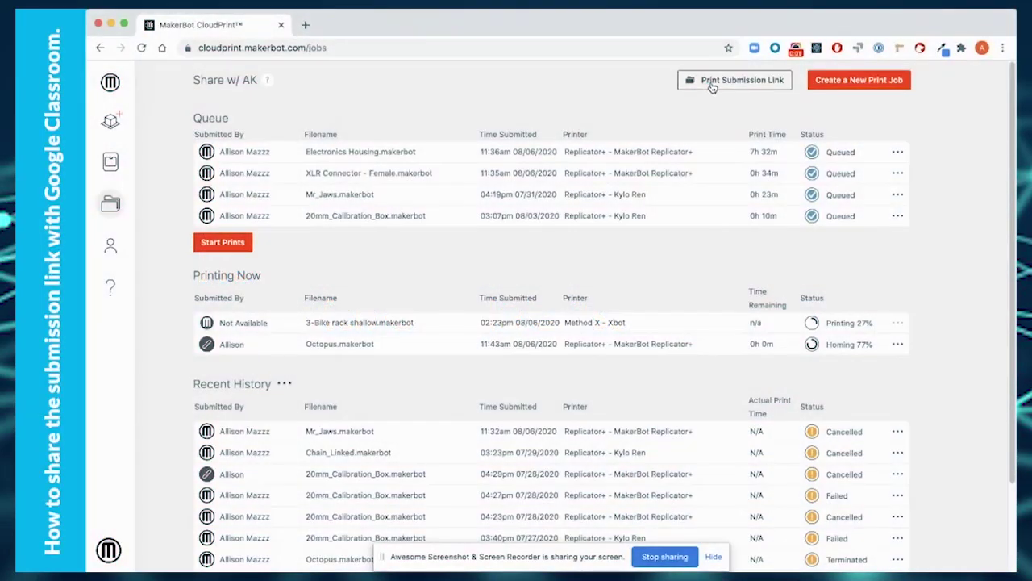
Post the submission link to Test Class as the announcement 'Use this link to submit your model!'.
left_click(712, 81)
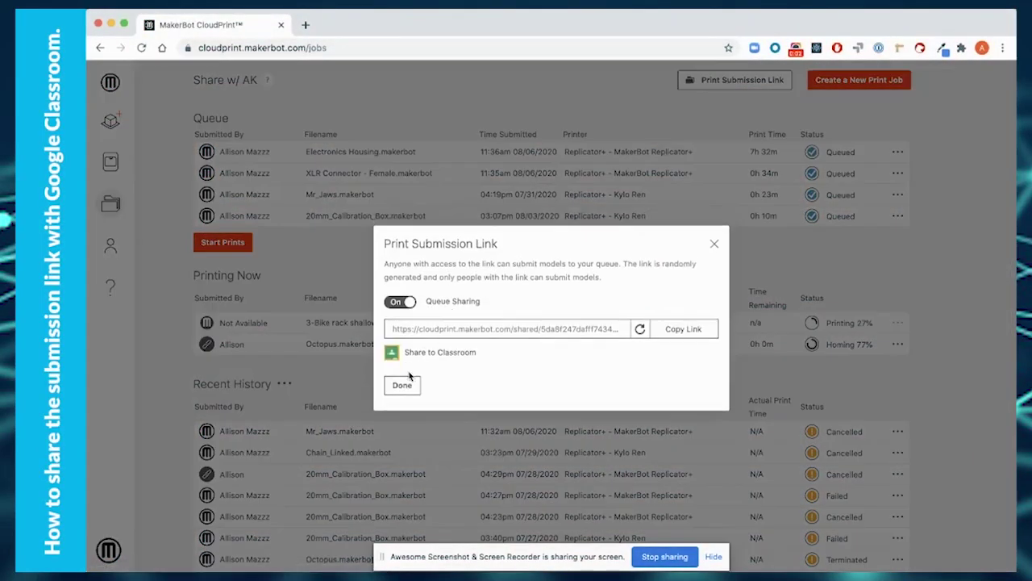
left_click(392, 353)
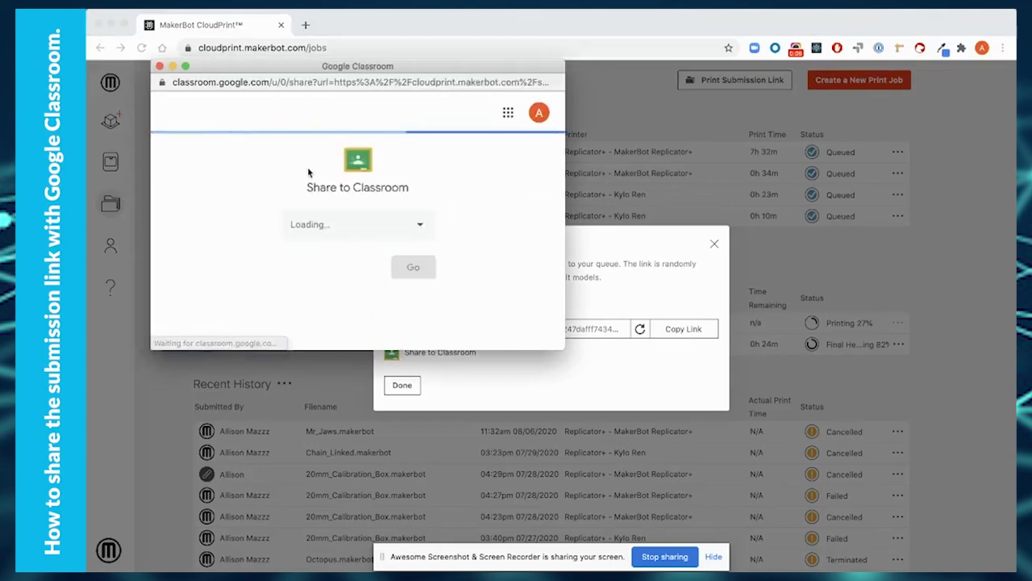
left_click(317, 226)
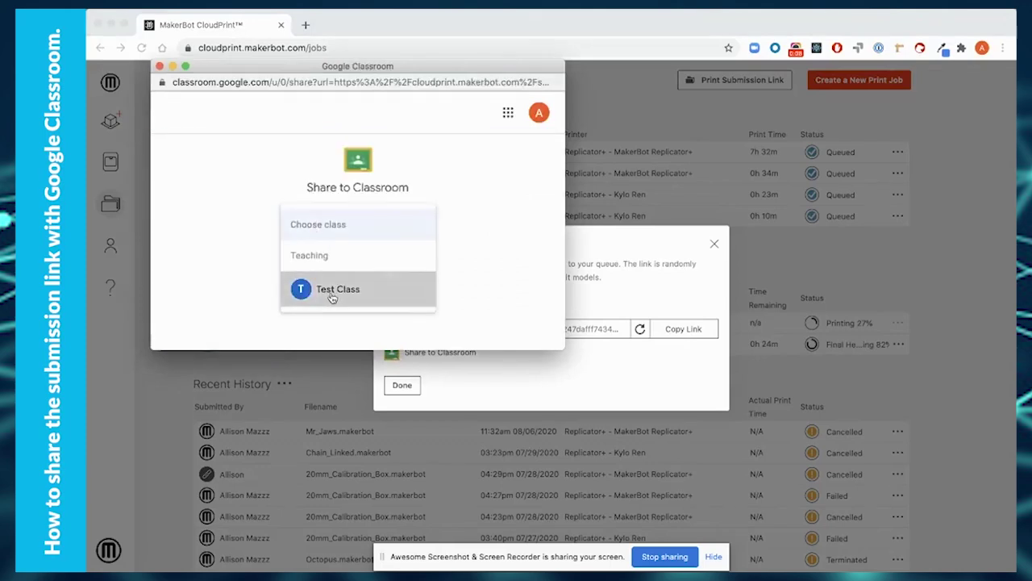
left_click(332, 292)
left_click(372, 278)
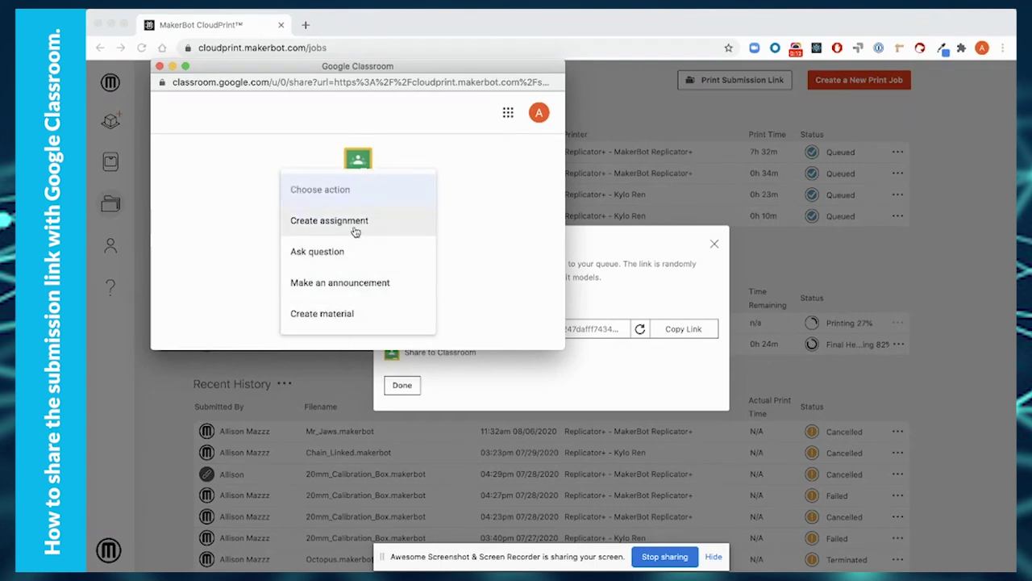
left_click(355, 282)
left_click(412, 321)
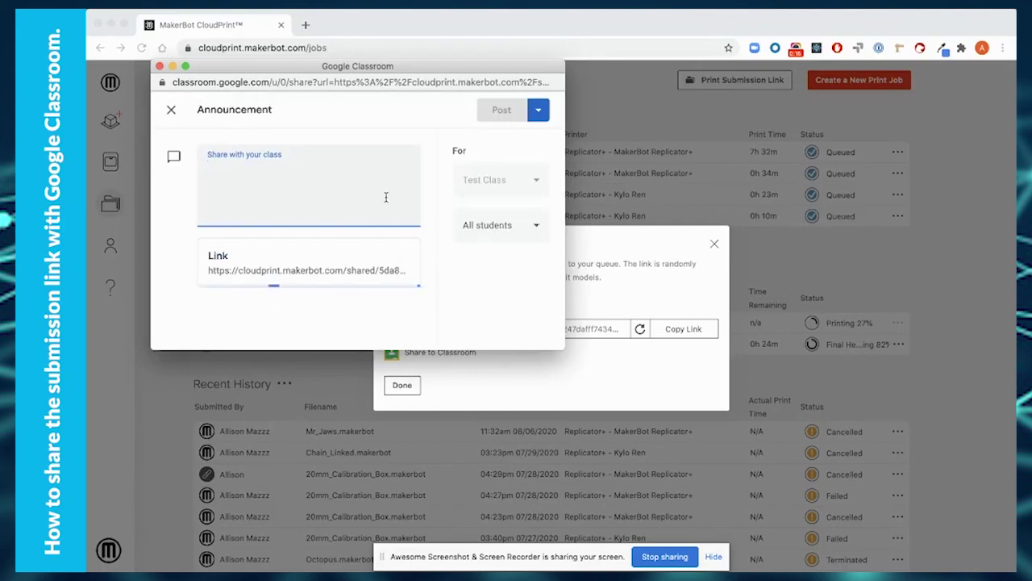
type("Use this link to submit your model!")
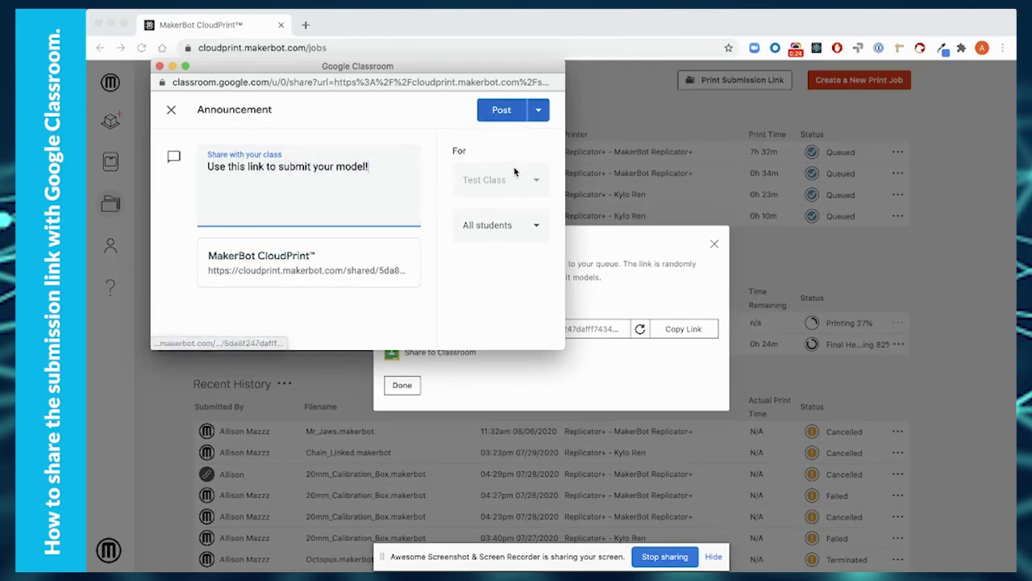
left_click(502, 111)
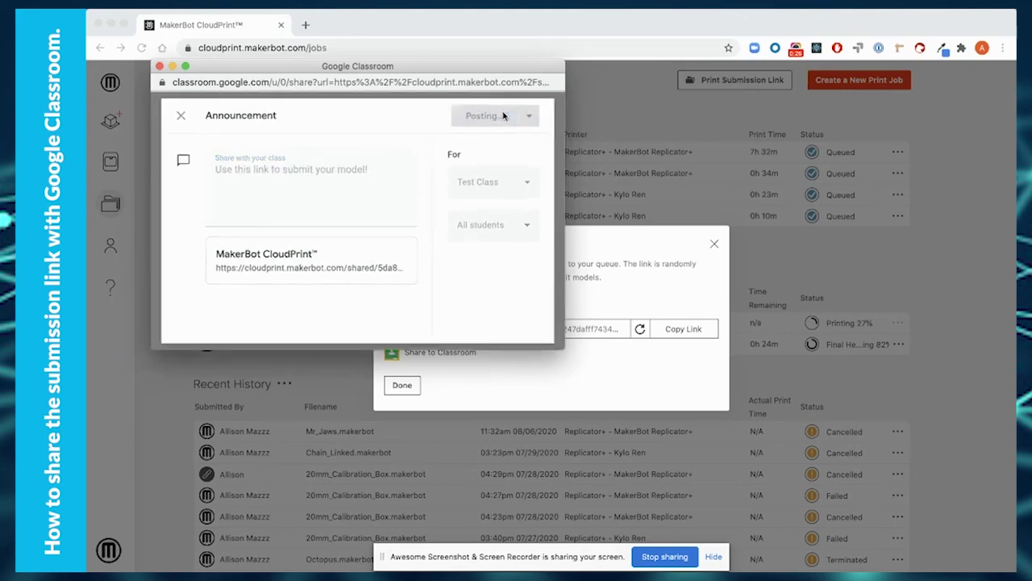
left_click(355, 214)
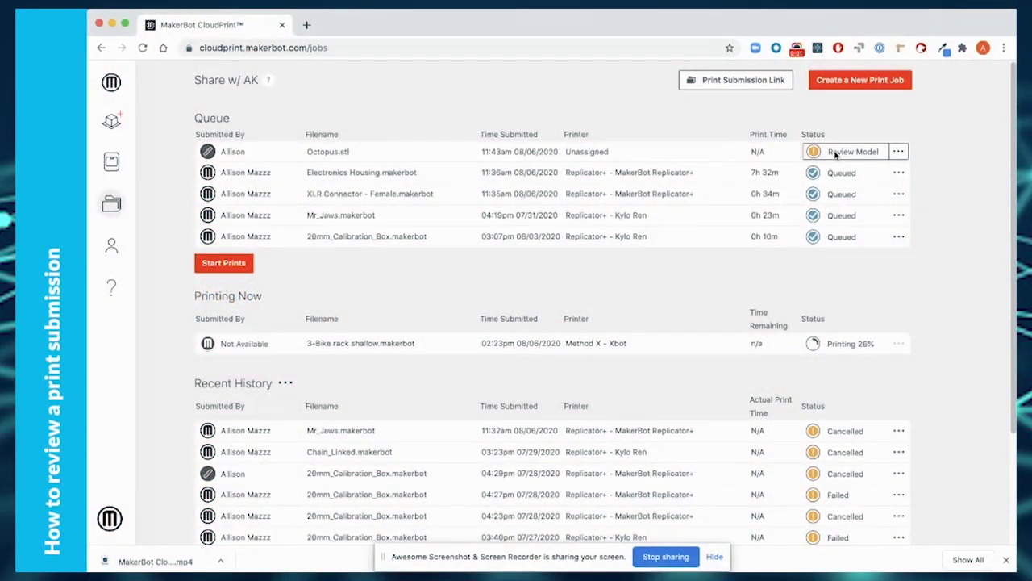
Approve the Octopus submission and start it printing on the MakerBot Replicator+.
left_click(826, 156)
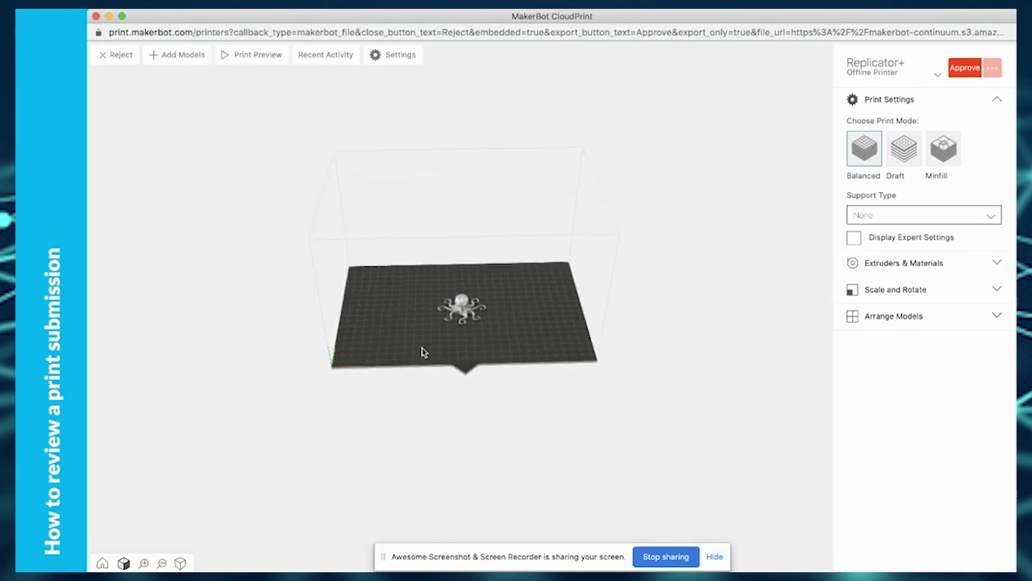
left_click(964, 69)
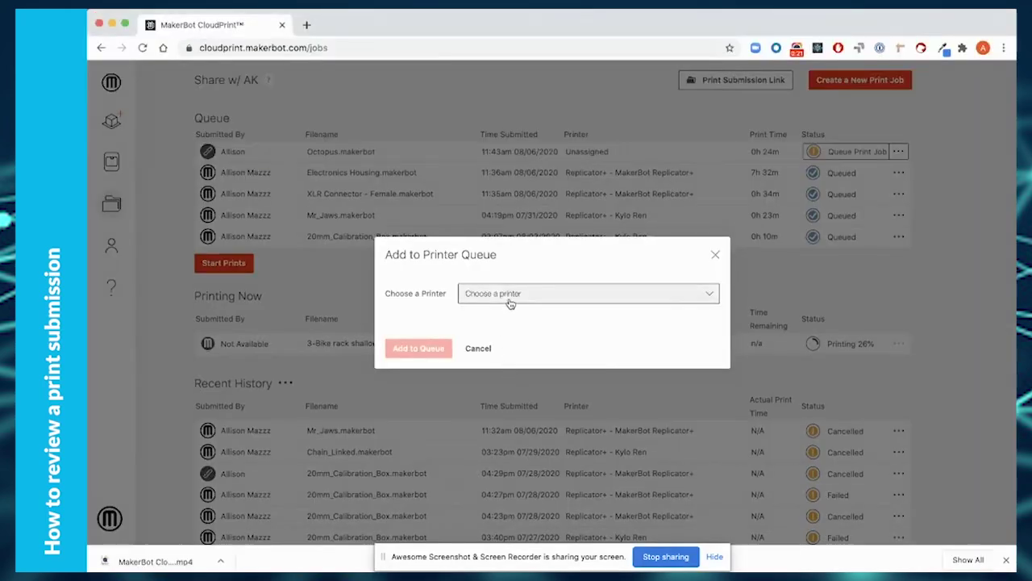
left_click(507, 296)
left_click(516, 316)
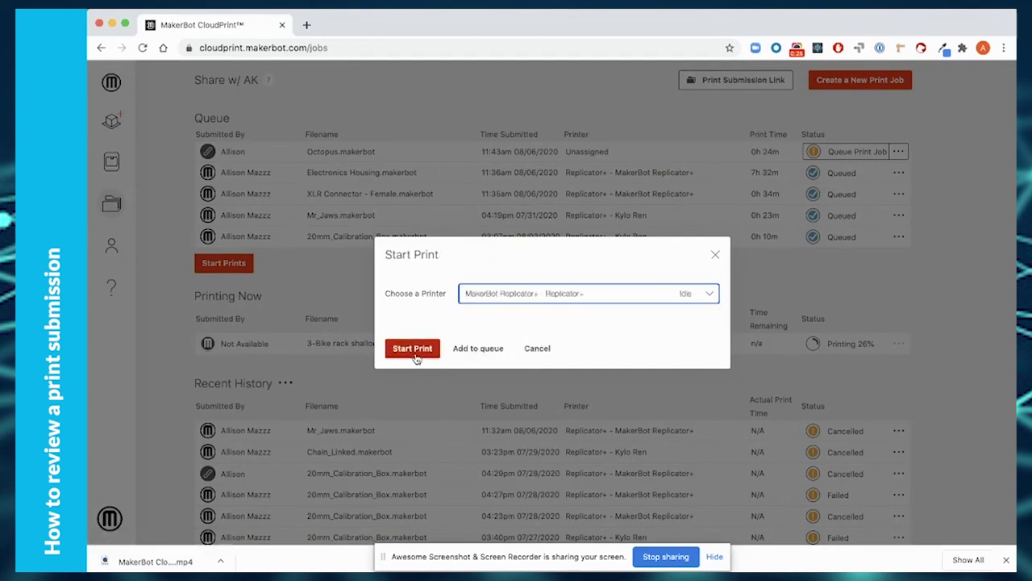
left_click(416, 355)
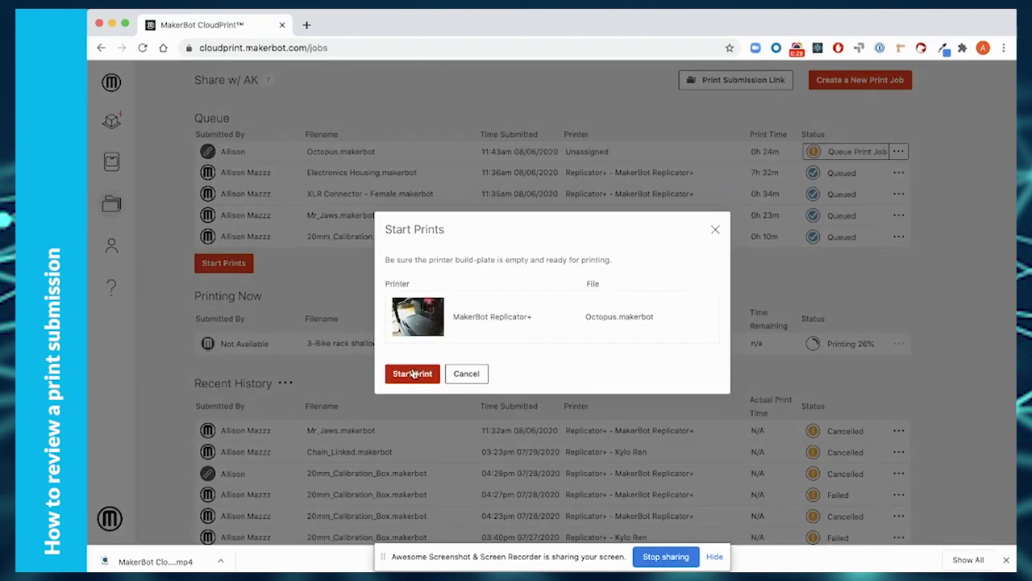
left_click(413, 373)
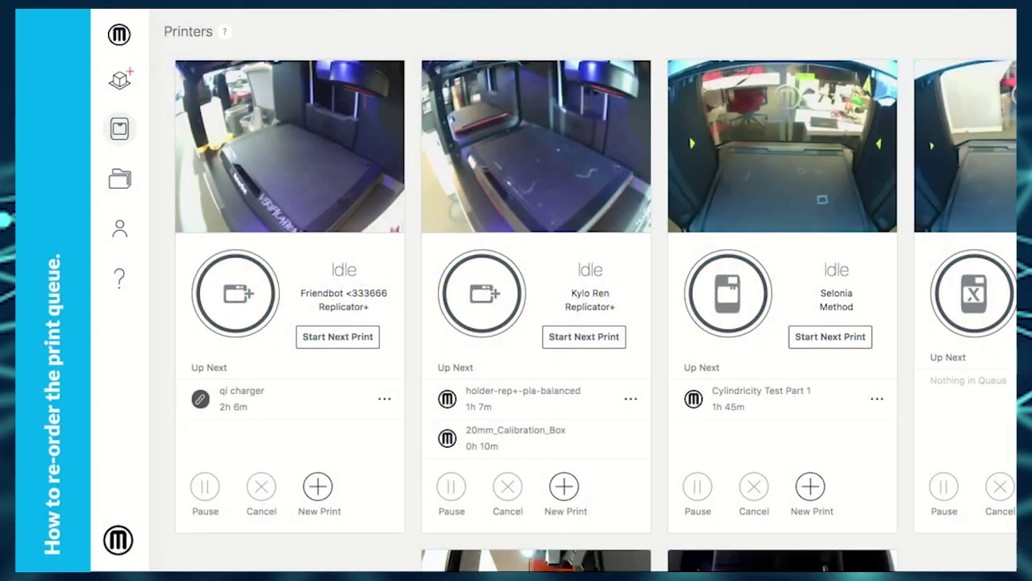
Reorder Kylo Ren's queue, move 20mm_Calibration_Box to Friendbot and qi charger to Kylo Ren.
left_click_drag(522, 398, 523, 438)
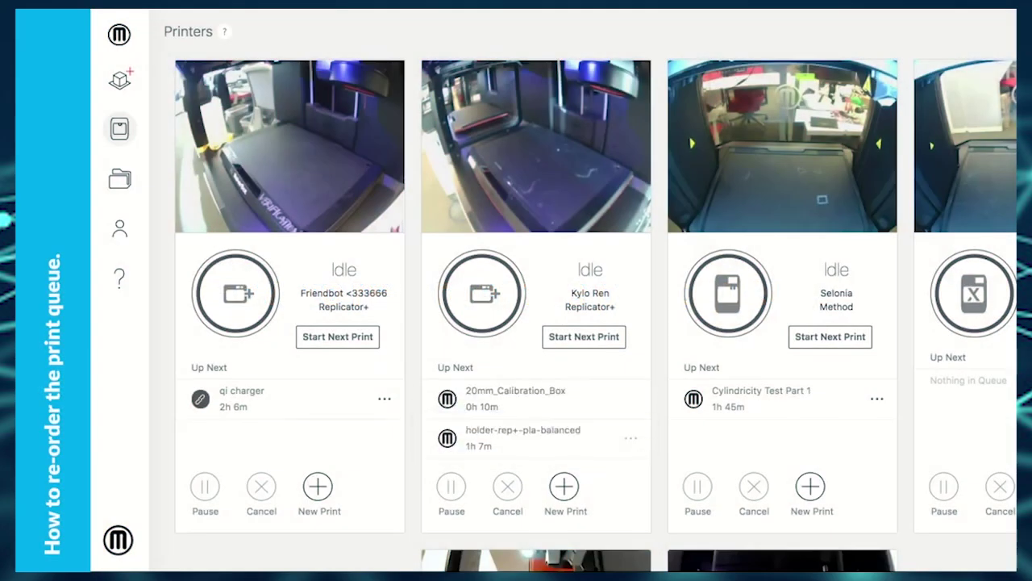
left_click_drag(532, 398, 293, 399)
left_click_drag(242, 438, 487, 438)
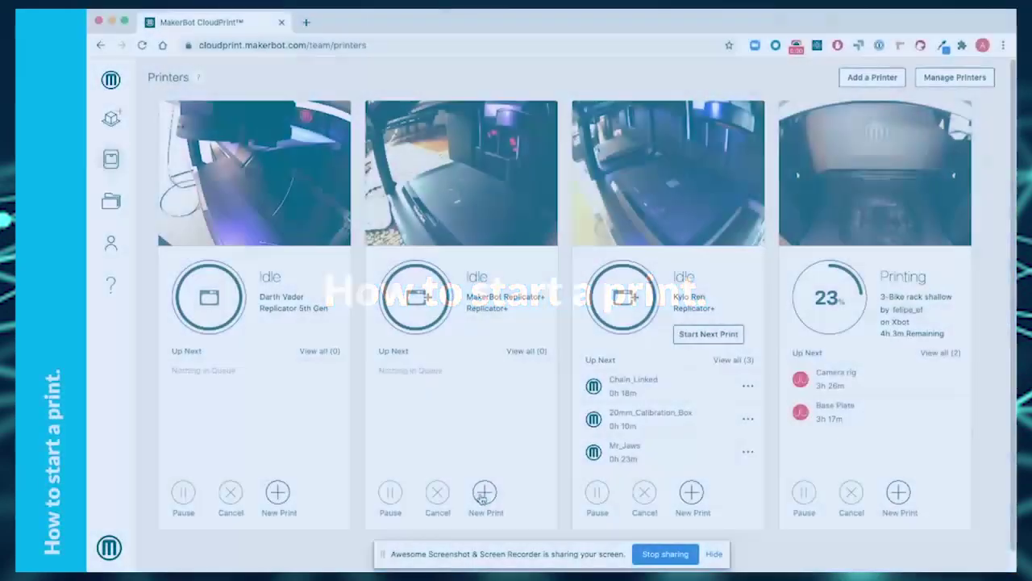
Upload and prepare Mr_Jaws.stl as a new job, then start it on the Replicator+.
left_click(486, 492)
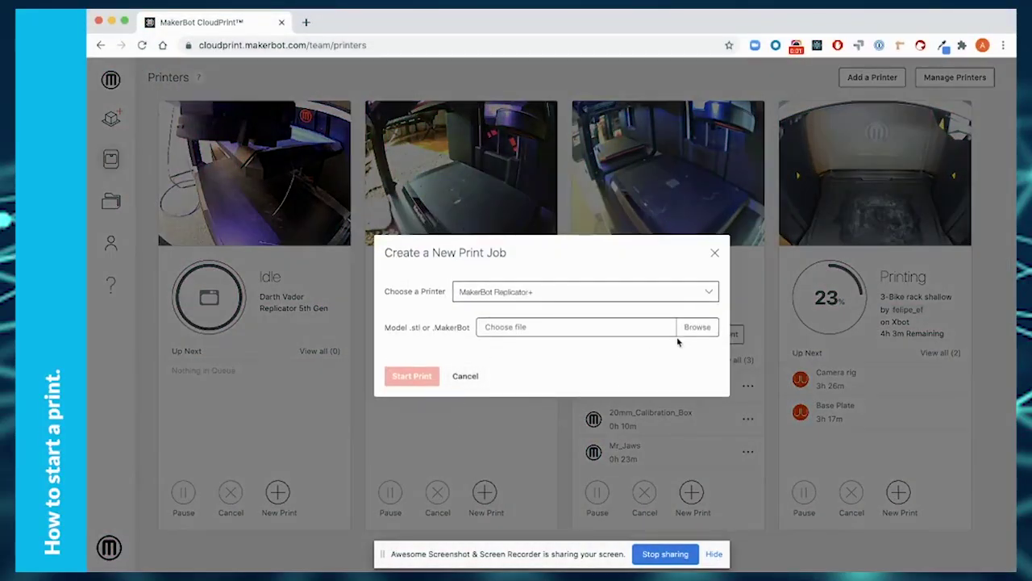
left_click(681, 330)
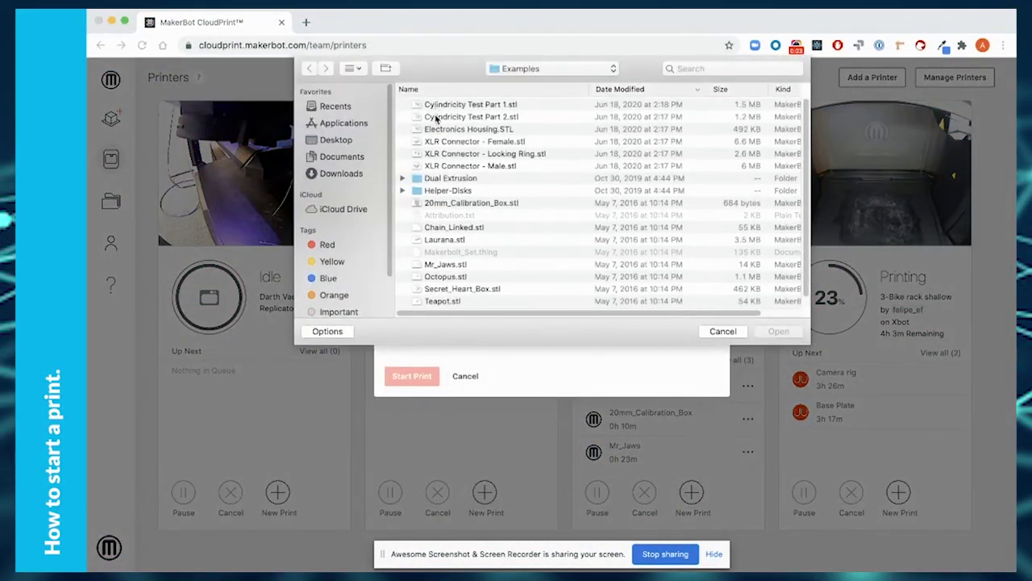
double_click(444, 265)
left_click(409, 375)
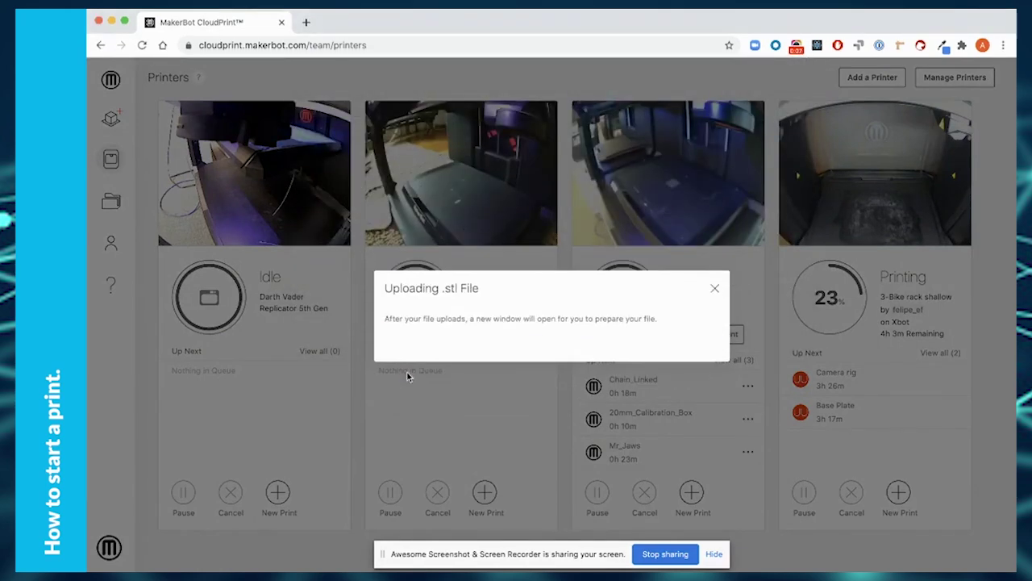
left_click(410, 360)
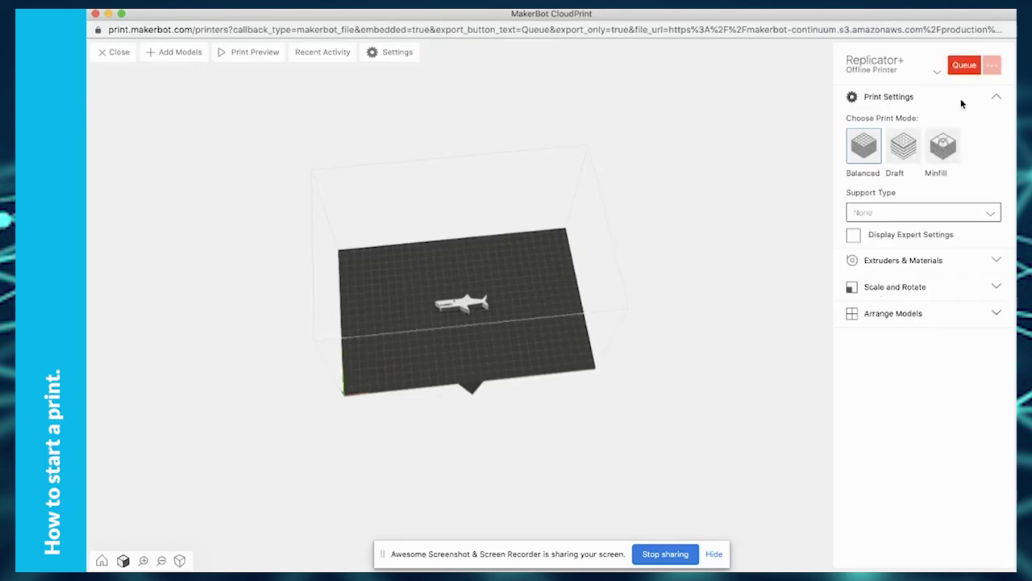
left_click(964, 66)
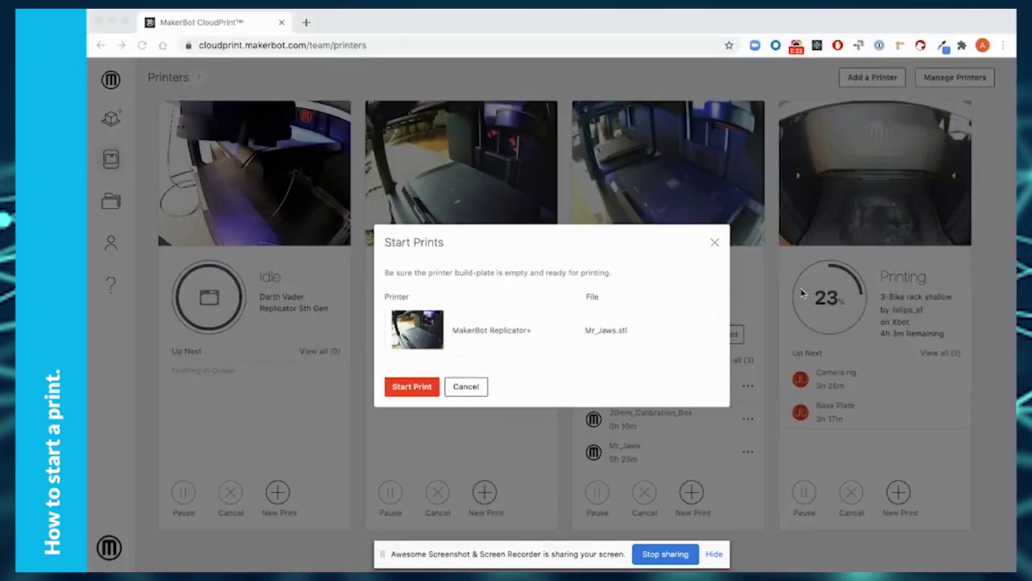
left_click(412, 386)
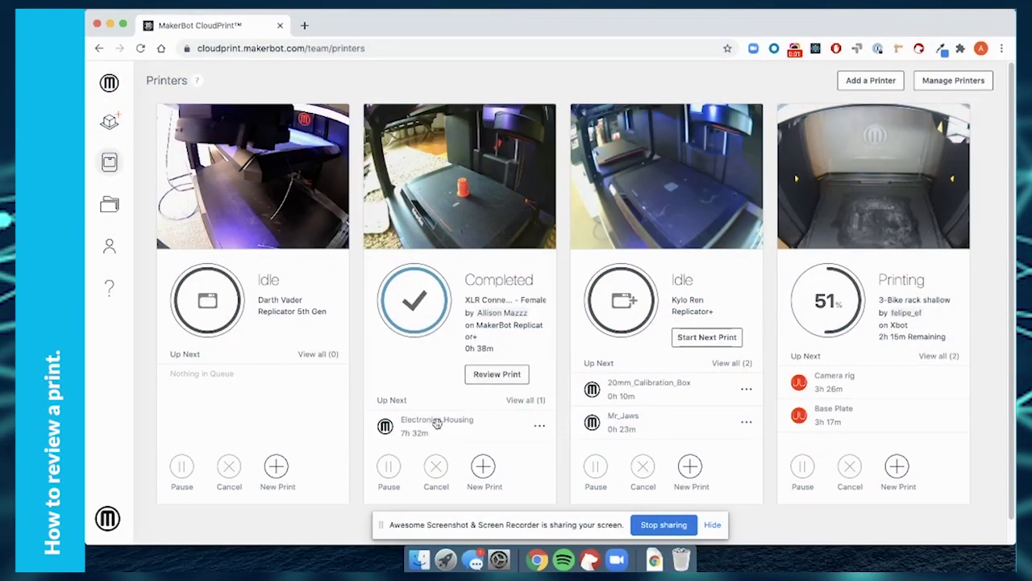
Mark the XLR Connector print as completed and start Electronics Housing.makerbot next.
left_click(481, 378)
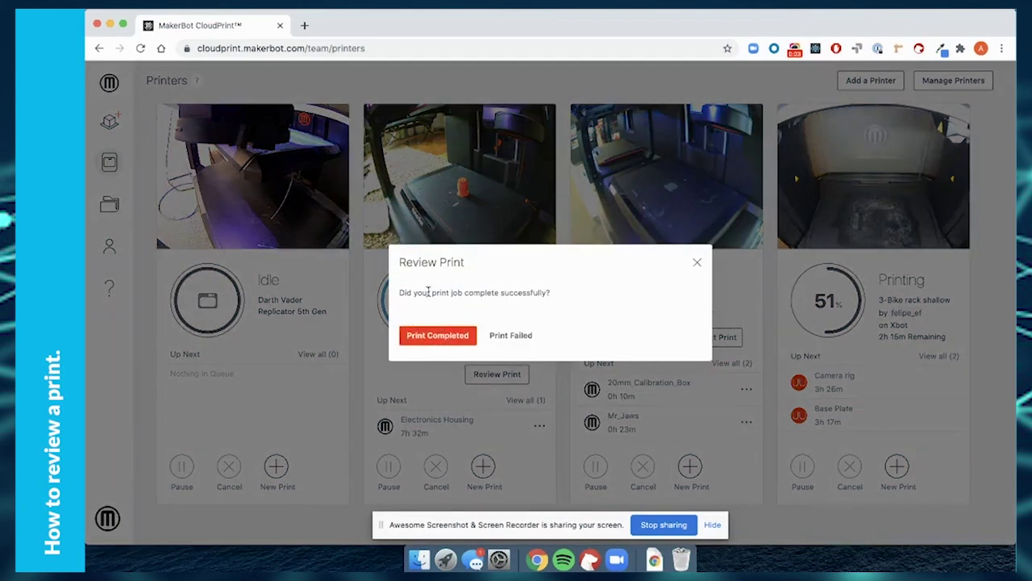
left_click(427, 334)
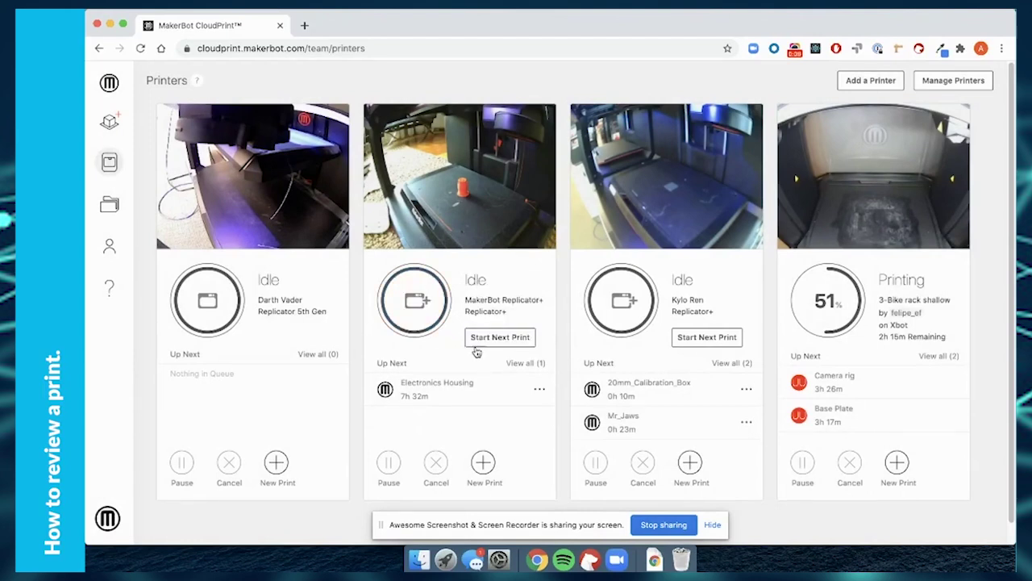
left_click(484, 343)
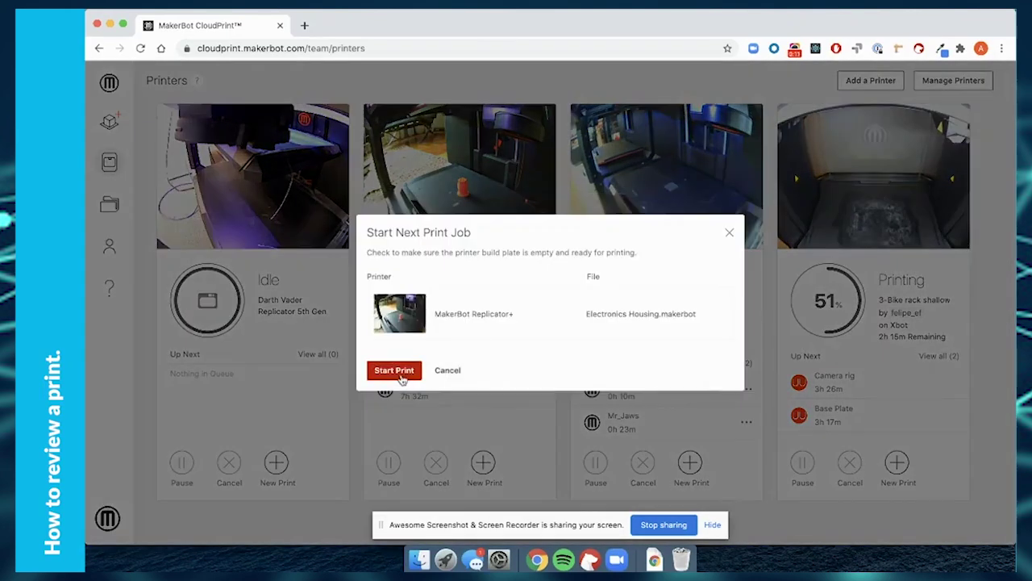
left_click(399, 376)
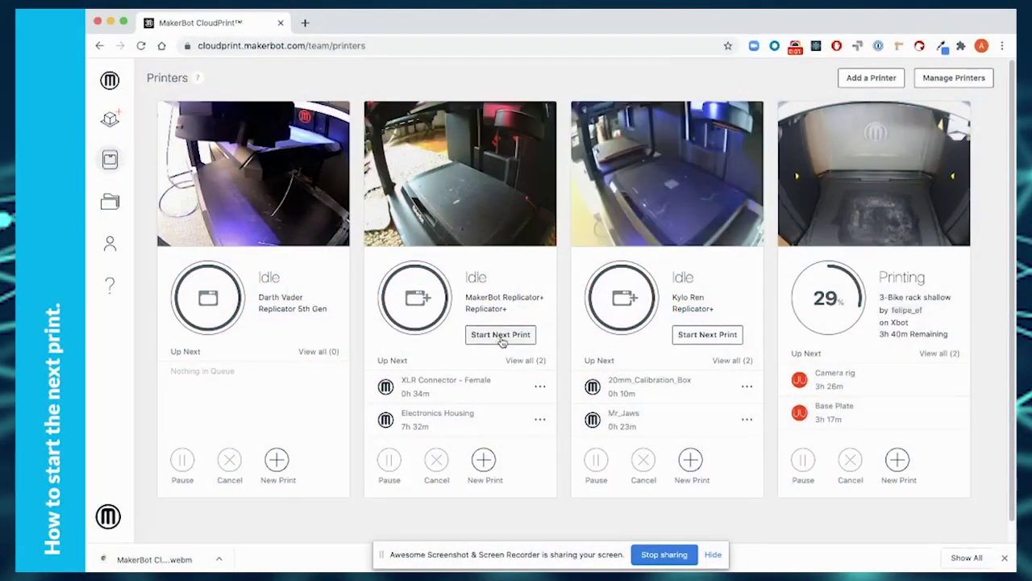
Start the queued XLR Connector - Female job on the Replicator+.
left_click(500, 337)
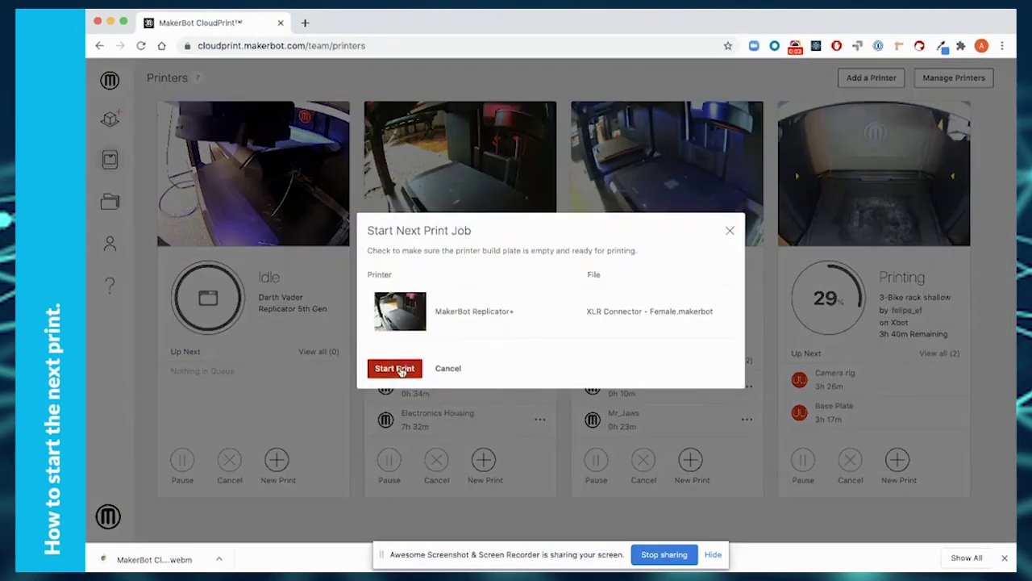
left_click(395, 369)
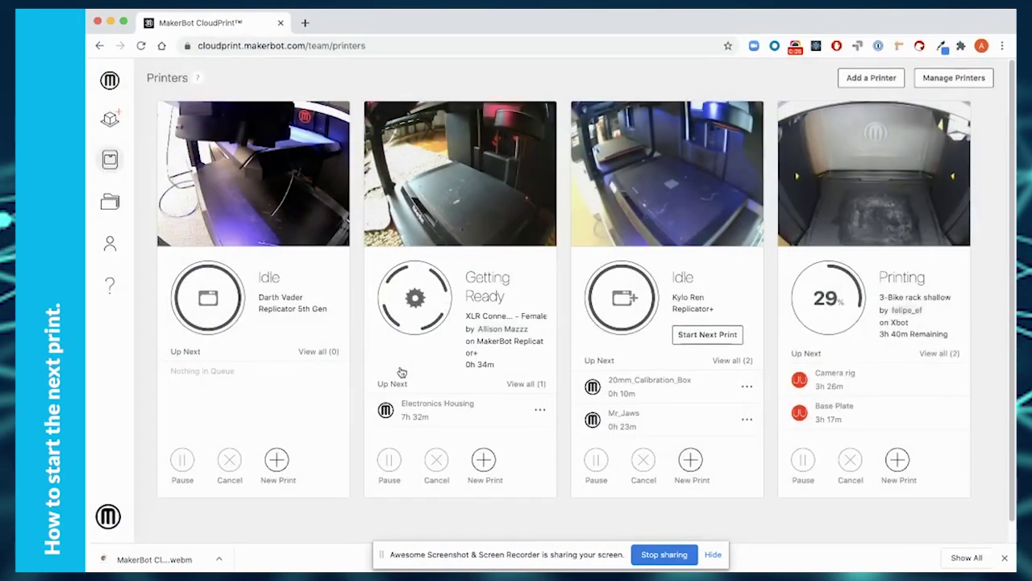